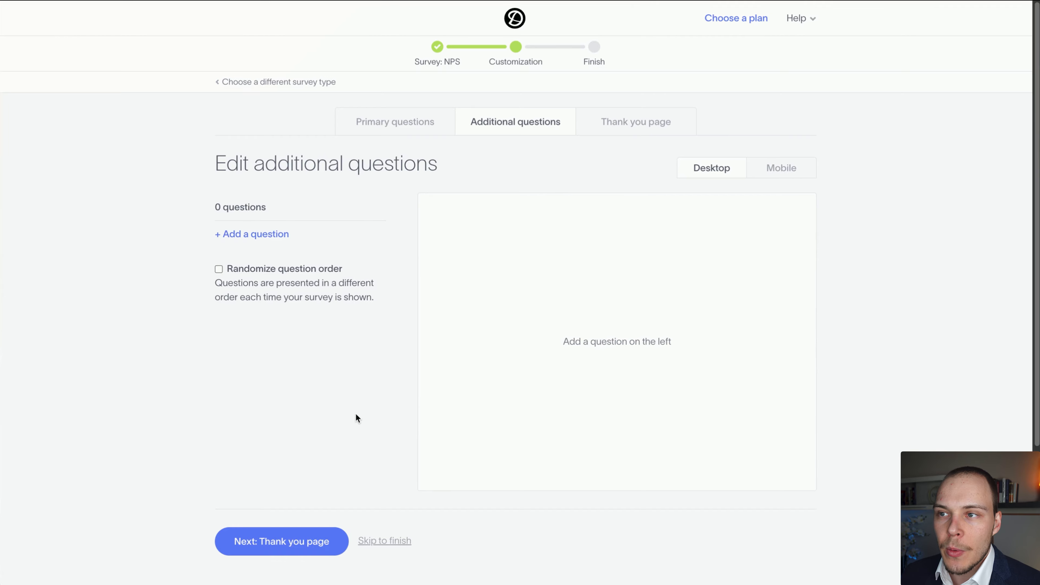
# Continue past the additional questions without adding any and review the survey's thank you message.
pyautogui.click(282, 549)
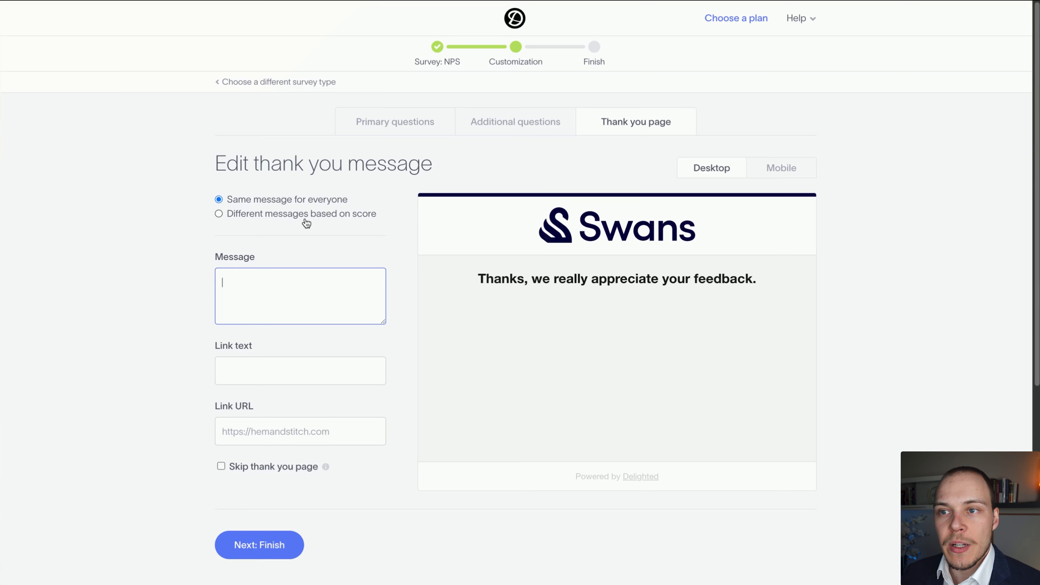
pyautogui.moveTo(475, 280); pyautogui.dragTo(628, 283)
pyautogui.click(555, 312)
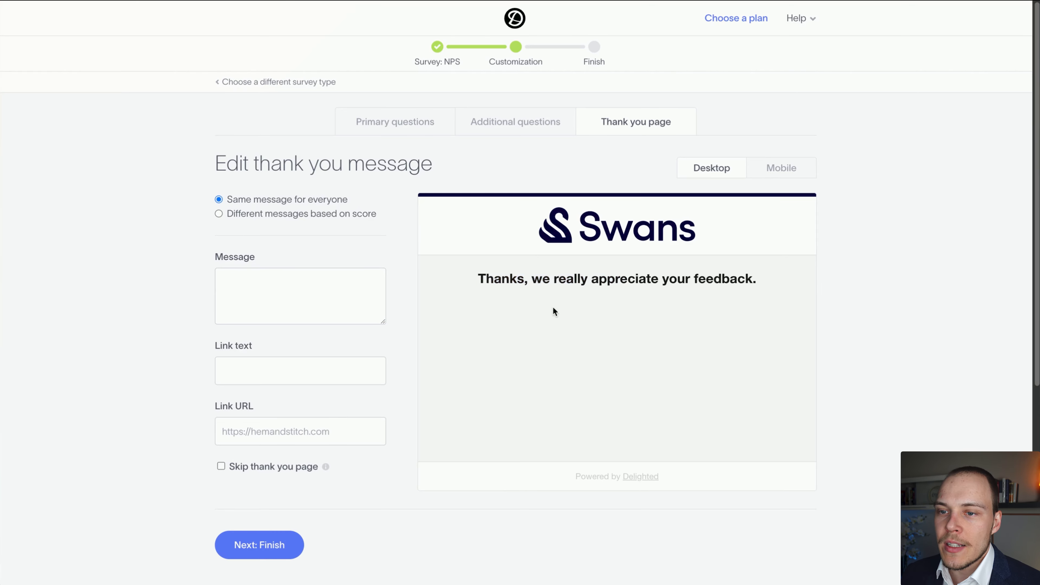
pyautogui.moveTo(502, 281); pyautogui.dragTo(640, 292)
pyautogui.click(640, 292)
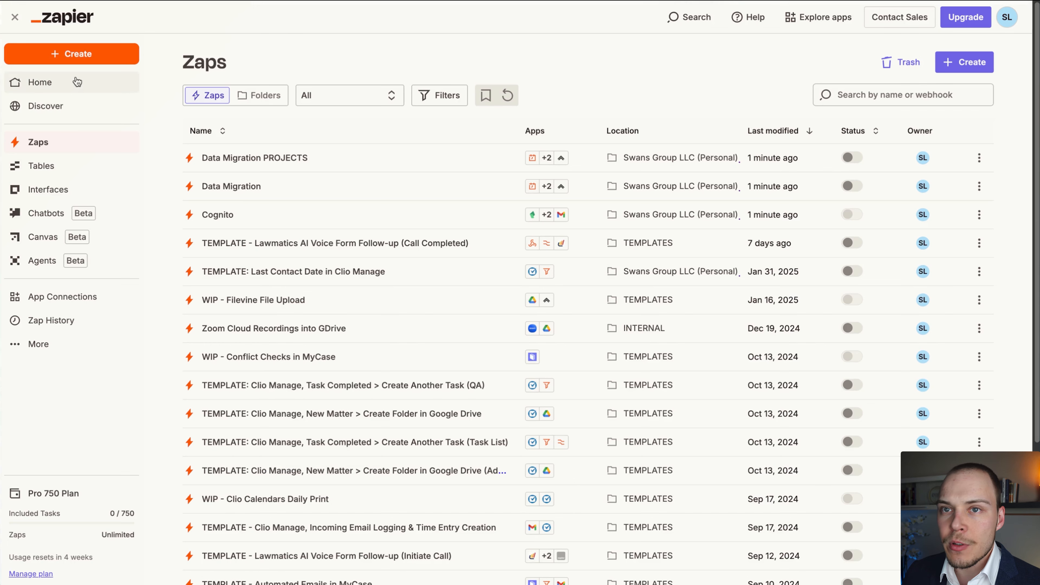
# Switch to Zapier, create a new Zap and name it "NPS Score Sending".
pyautogui.click(78, 55)
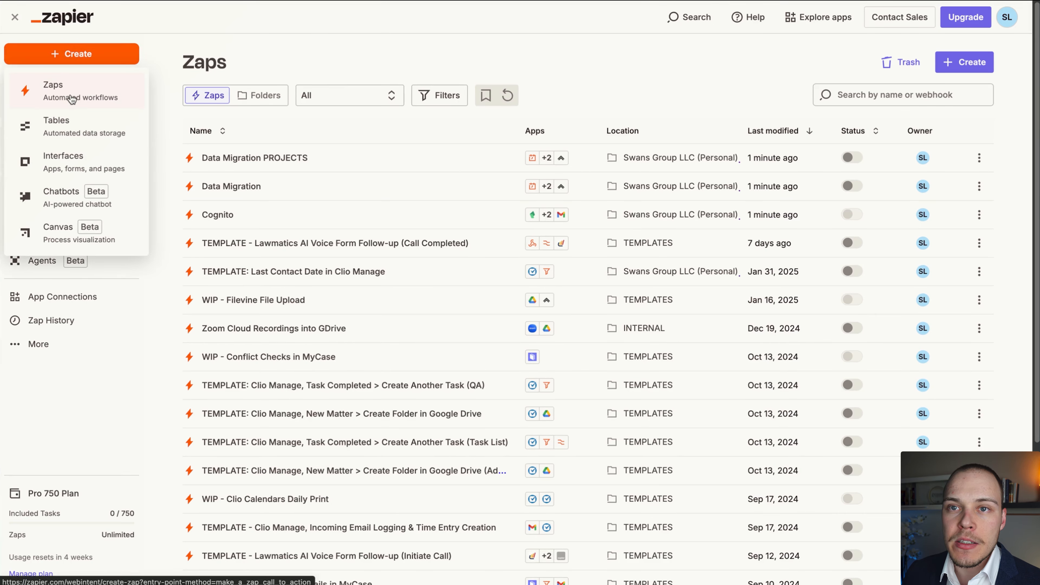
pyautogui.click(80, 99)
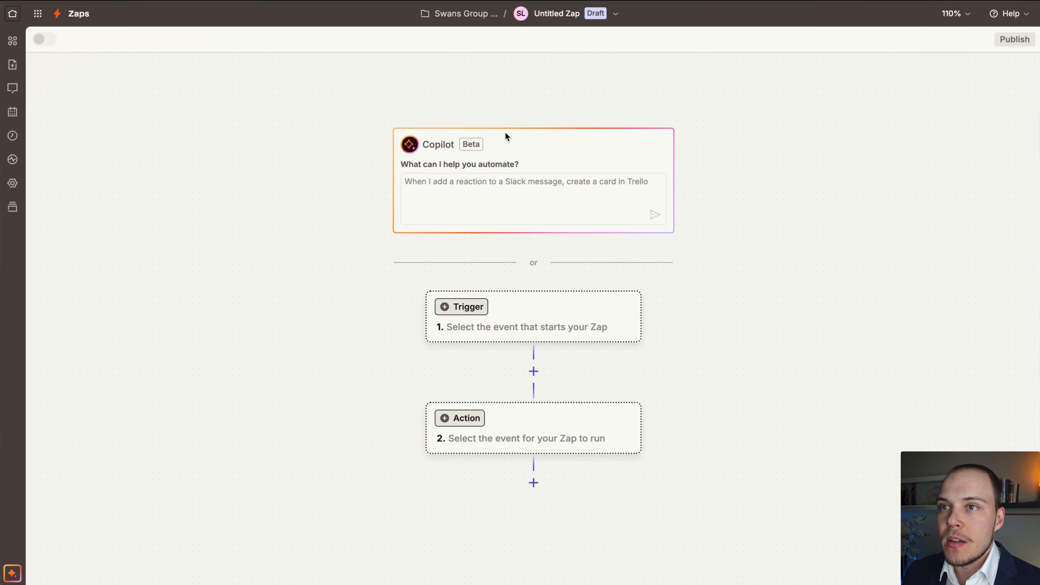
pyautogui.click(579, 17)
pyautogui.click(570, 45)
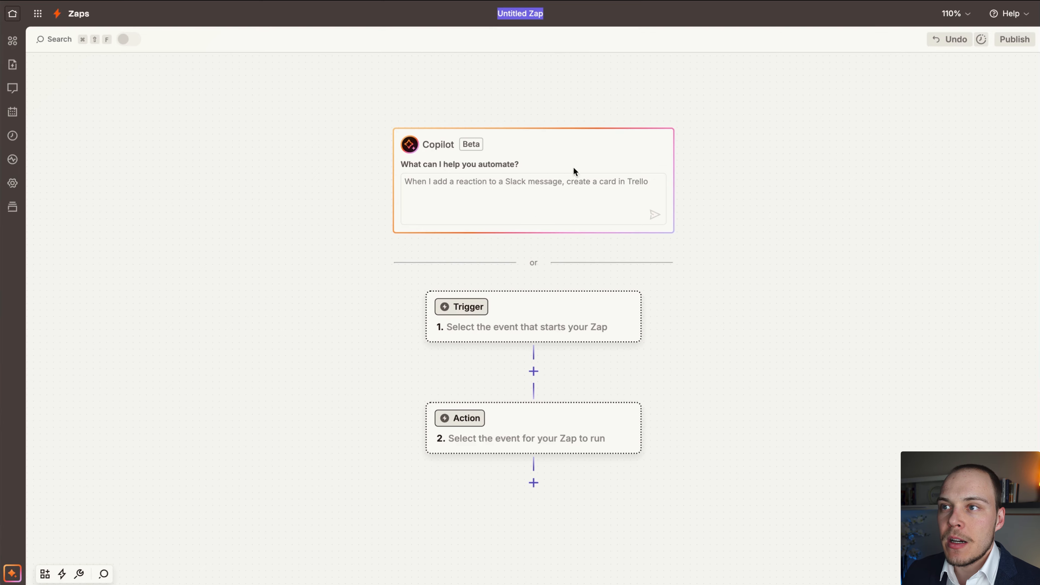
pyautogui.write('NPS Score Sending')
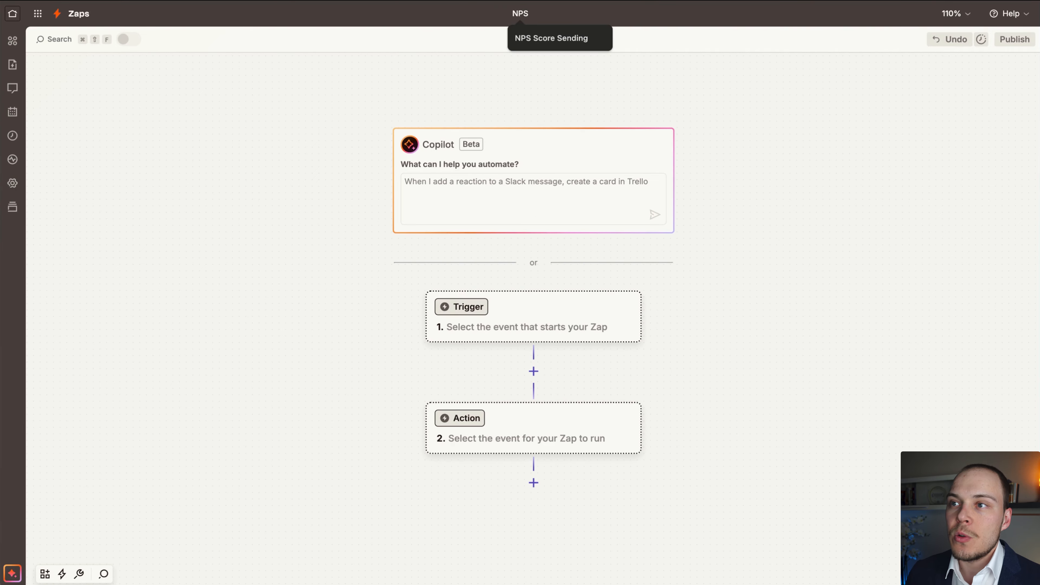
pyautogui.click(546, 41)
pyautogui.click(787, 269)
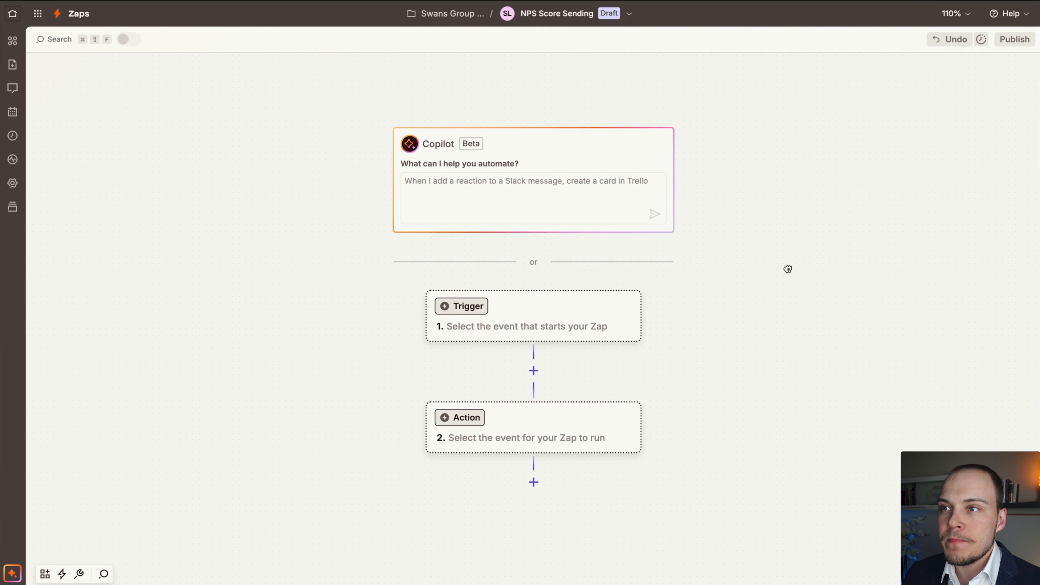
# Set the Zap's trigger to Clio with the Matter Status Updated event.
pyautogui.scroll(-10, 758, 276)
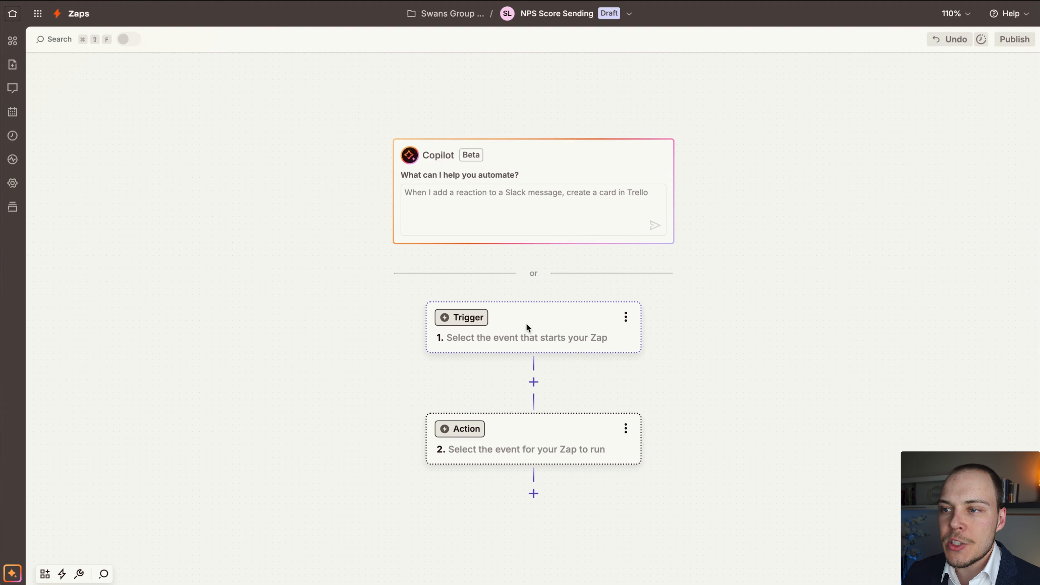
pyautogui.click(527, 324)
pyautogui.write('clio')
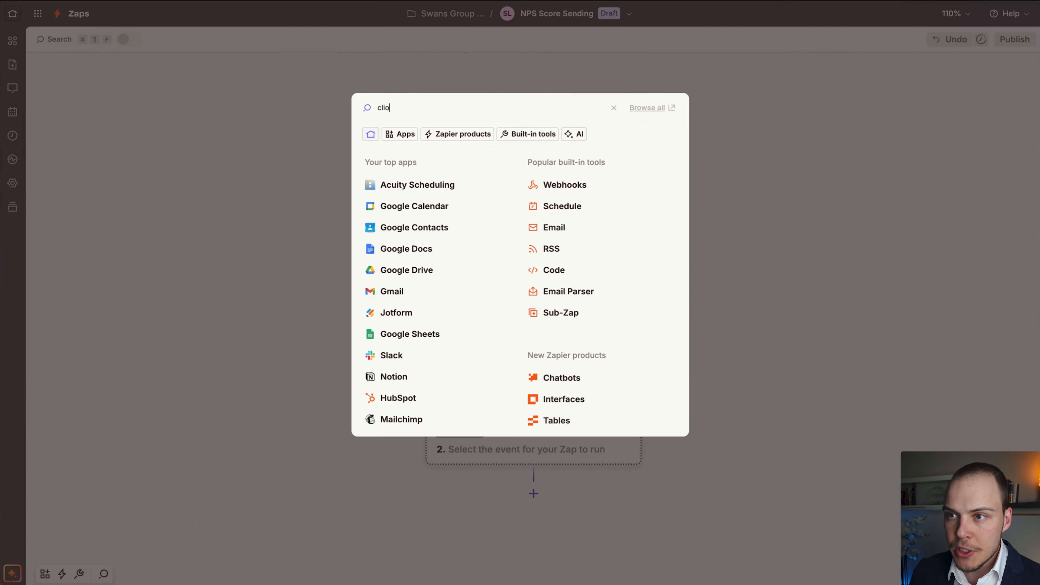
pyautogui.click(400, 154)
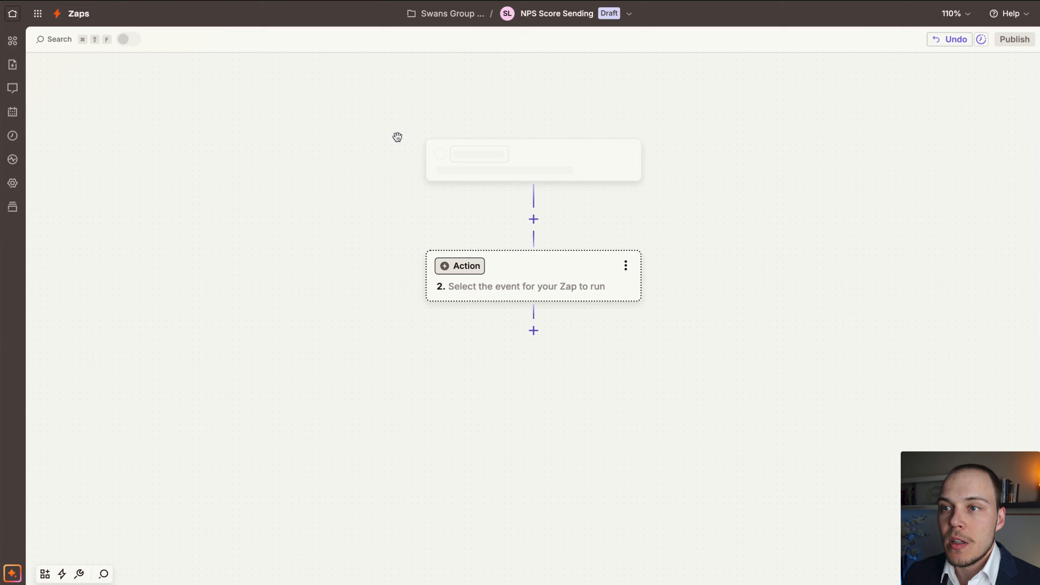
pyautogui.click(860, 209)
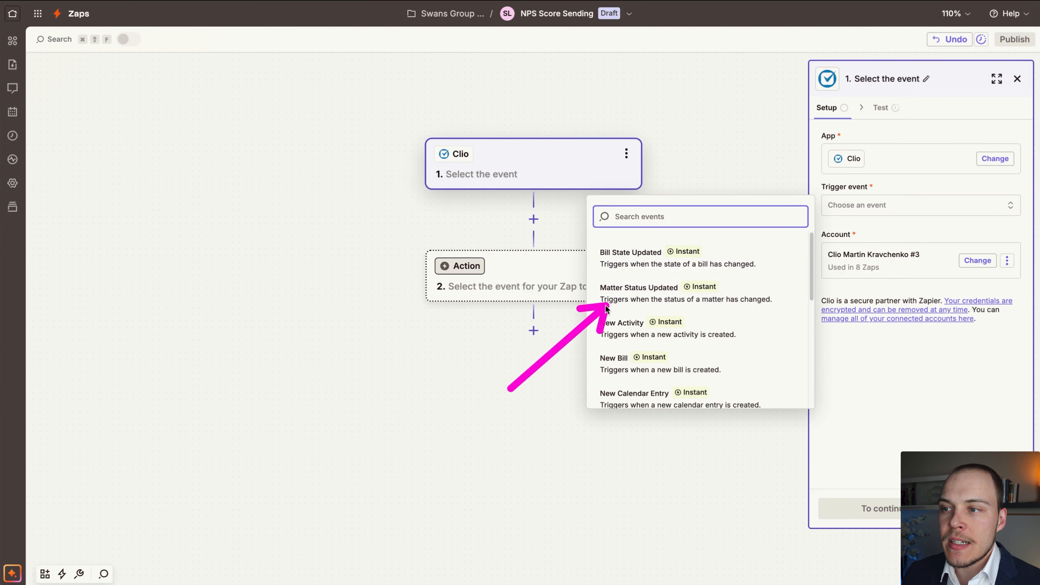
pyautogui.click(629, 300)
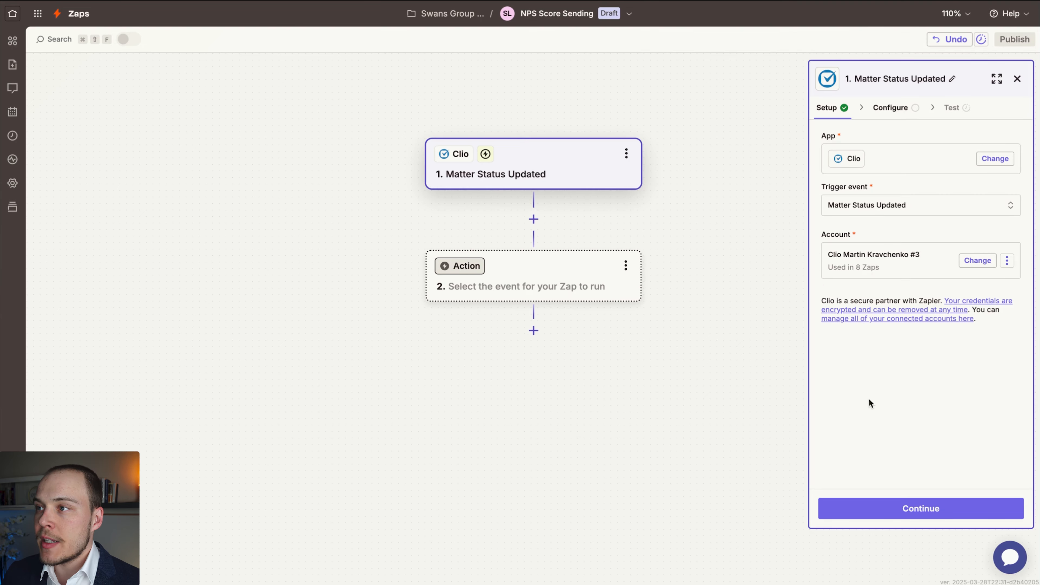
# Accept the Clio trigger setup and configure it to fire on the matter_closed event.
pyautogui.click(882, 513)
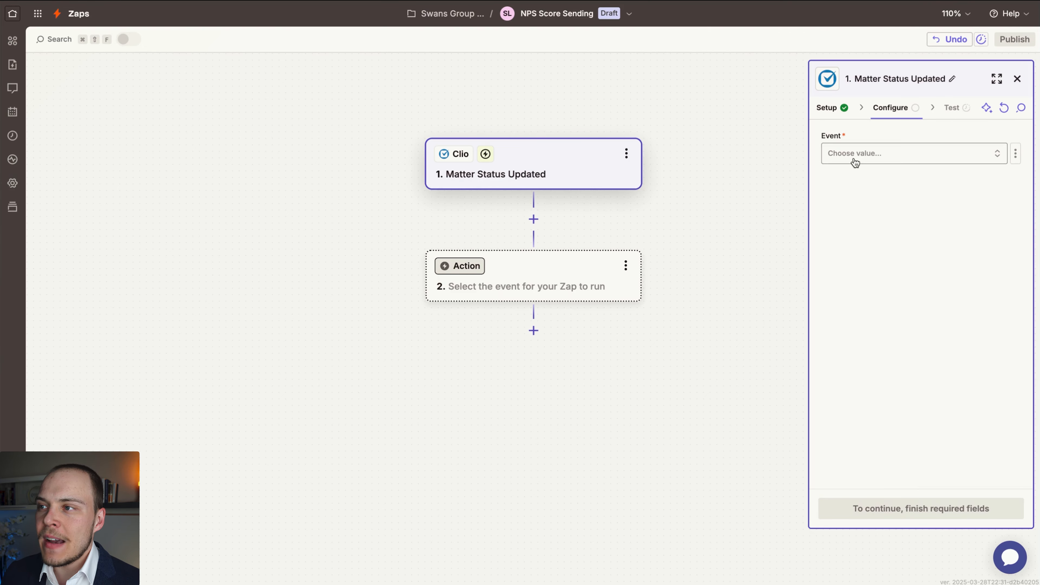
pyautogui.click(856, 161)
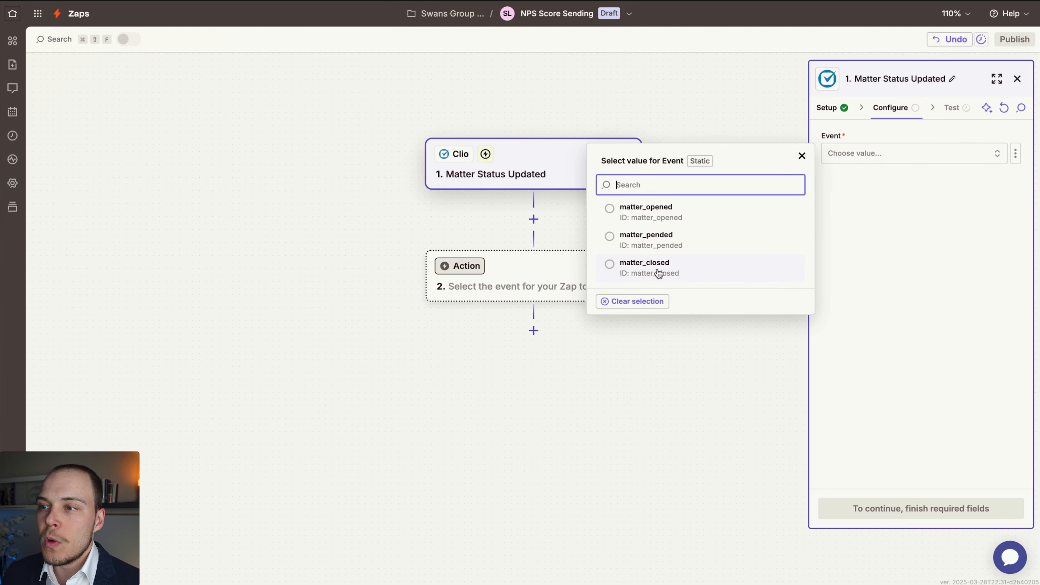
pyautogui.click(703, 271)
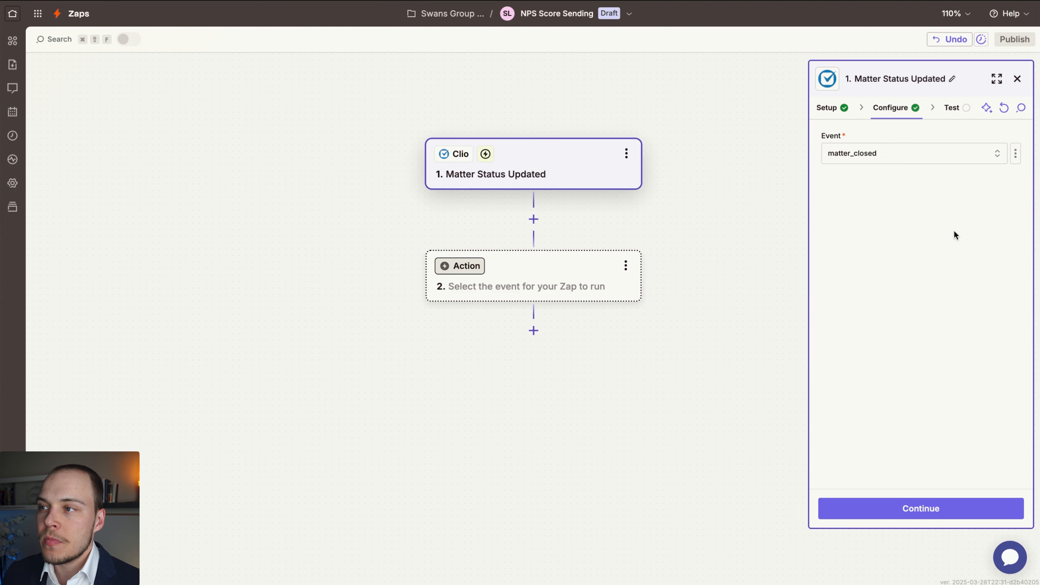
pyautogui.click(872, 505)
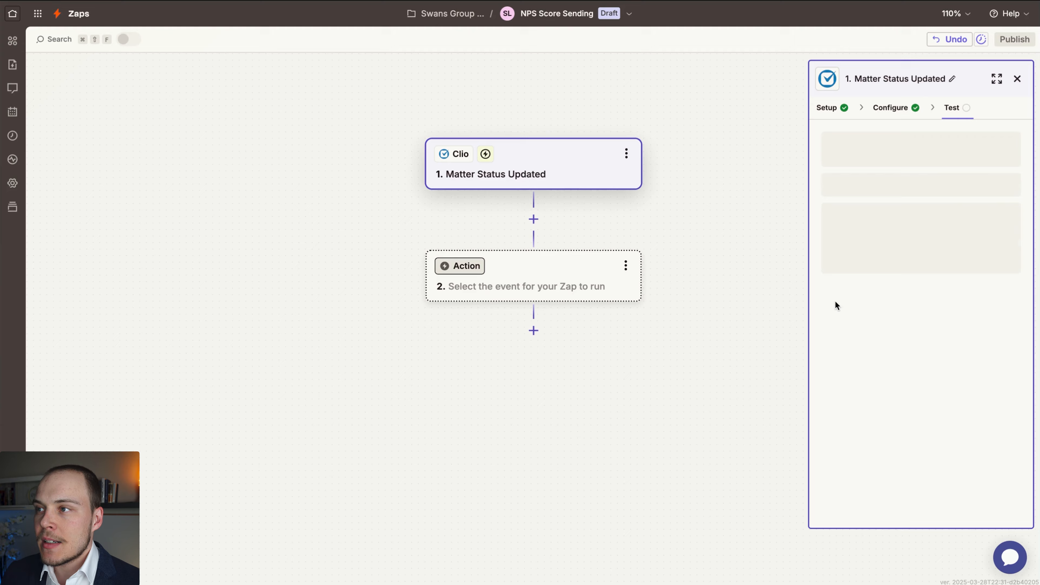
# Test the Clio trigger and continue with the Matter Status C record, dismissing the app picker.
pyautogui.click(894, 507)
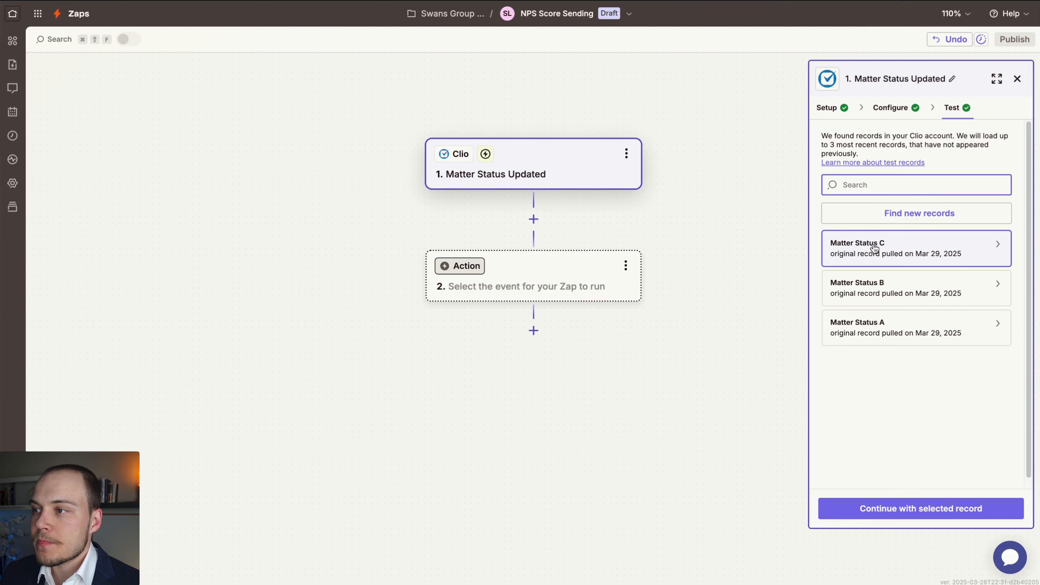
pyautogui.click(868, 508)
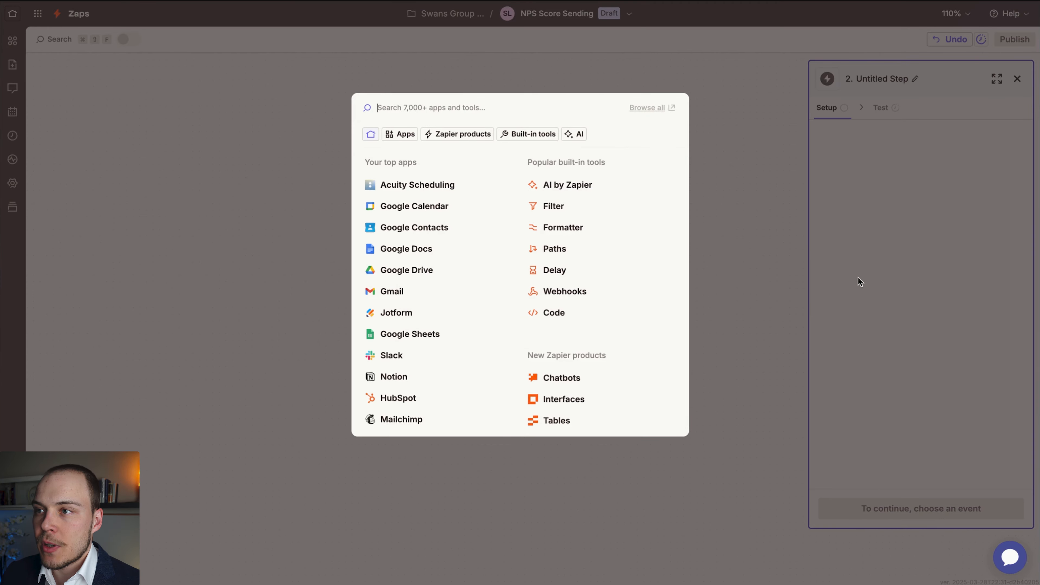
pyautogui.click(760, 222)
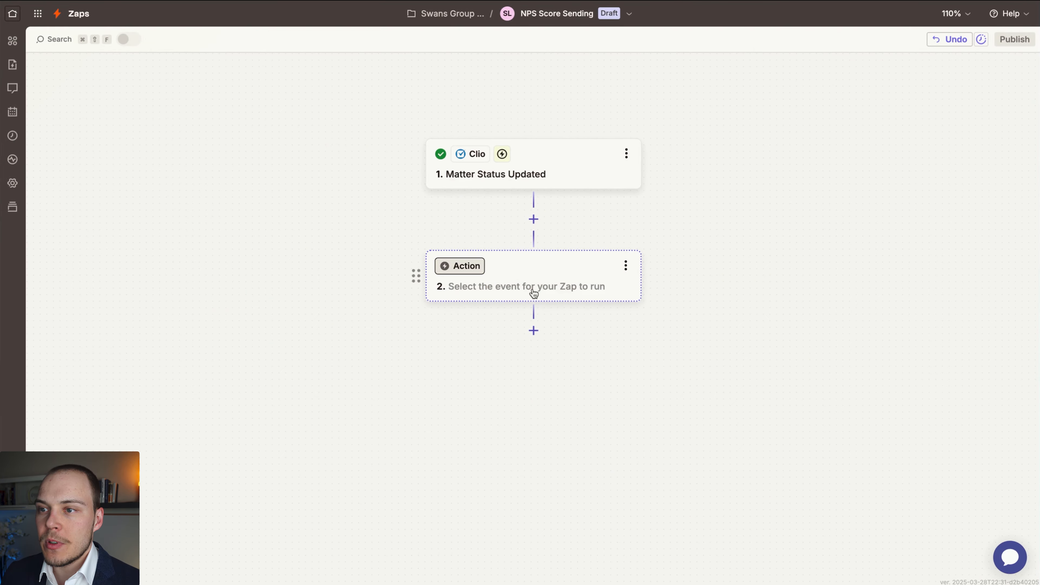
# Set the Zap's second step to Delighted with the Send Email Survey action event.
pyautogui.click(532, 293)
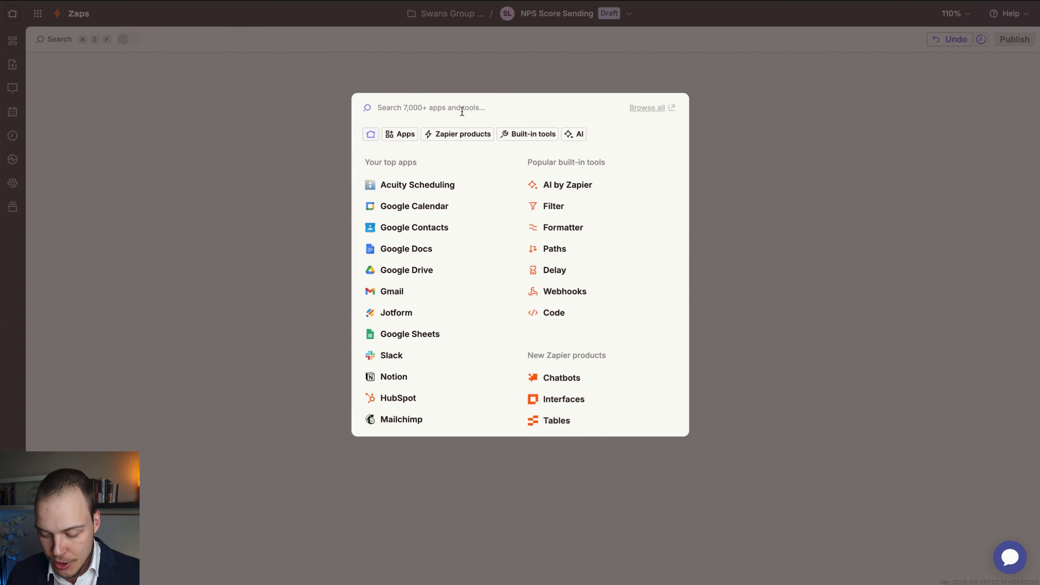
pyautogui.write('delight')
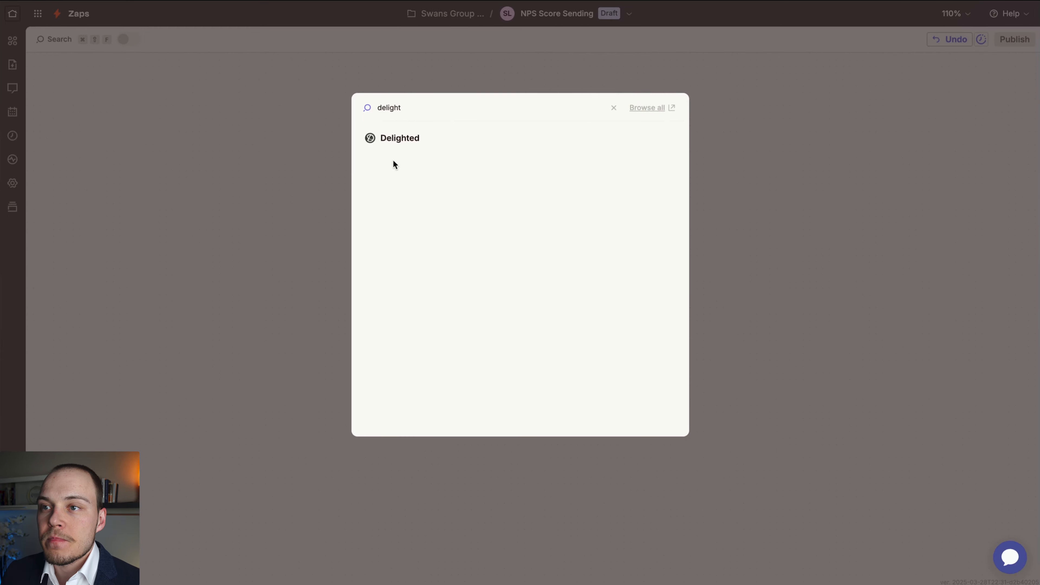
pyautogui.click(408, 139)
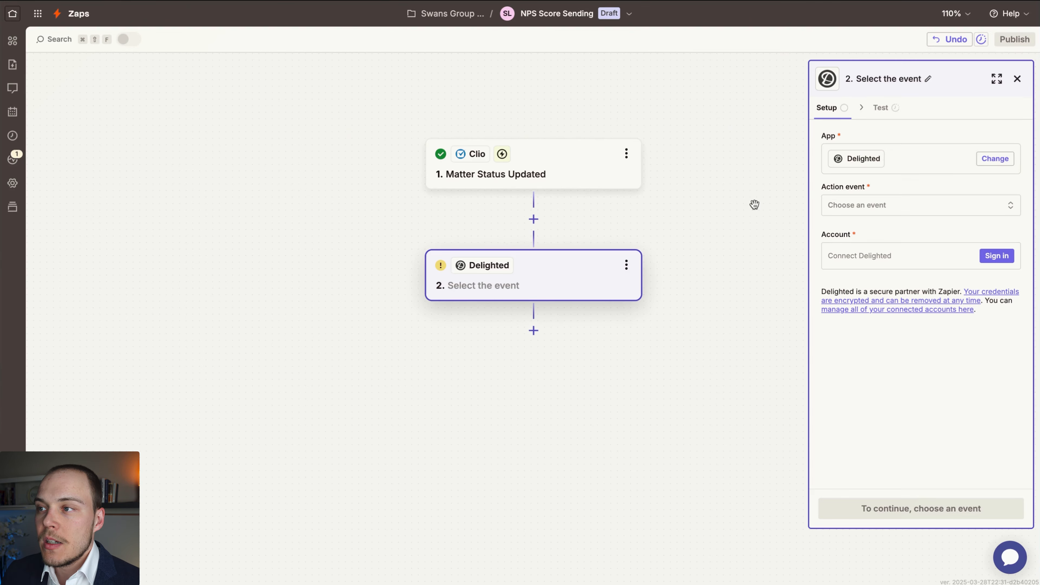
pyautogui.click(866, 206)
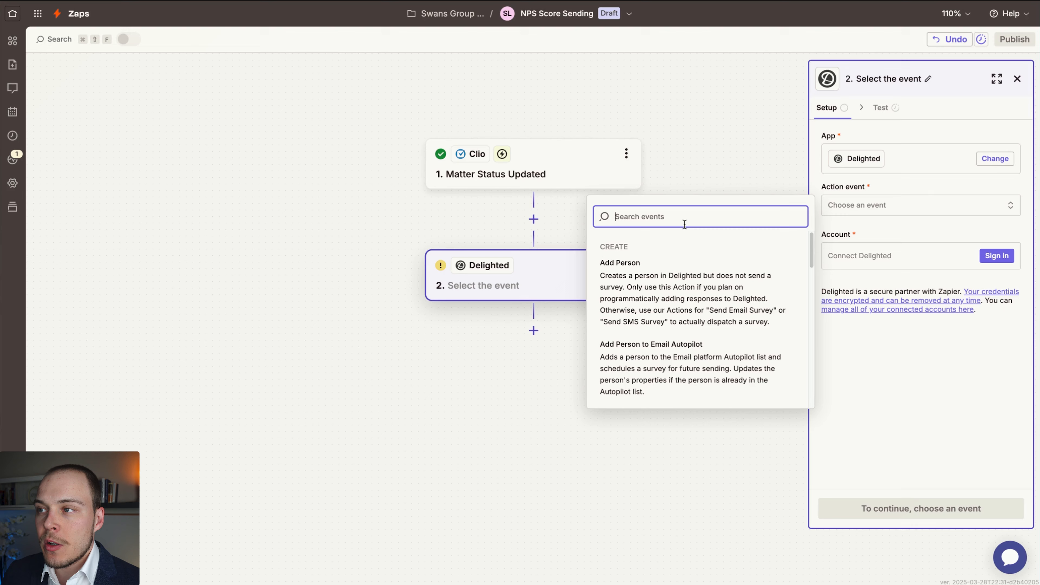
pyautogui.write('send')
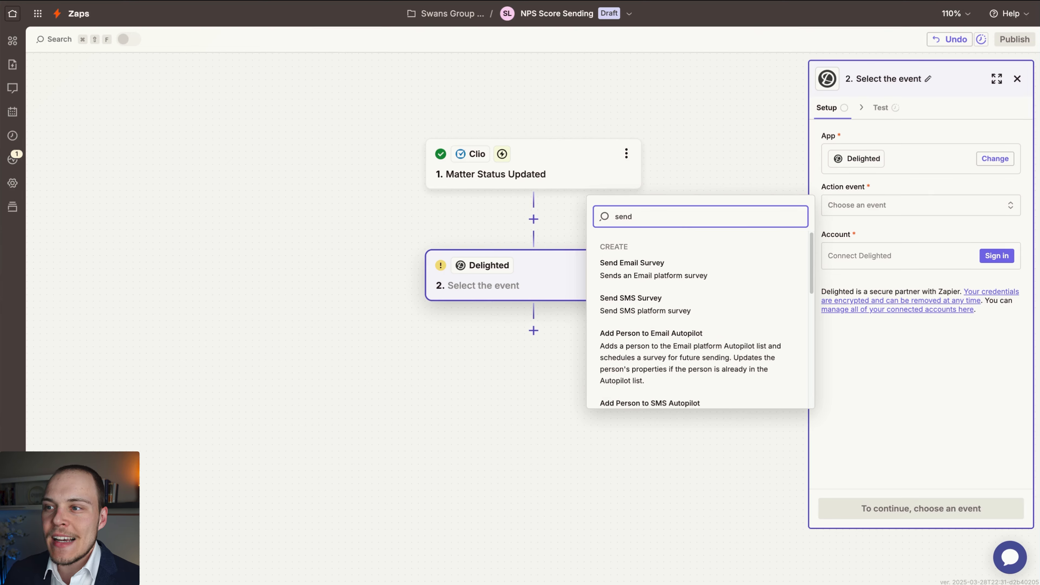
pyautogui.click(639, 278)
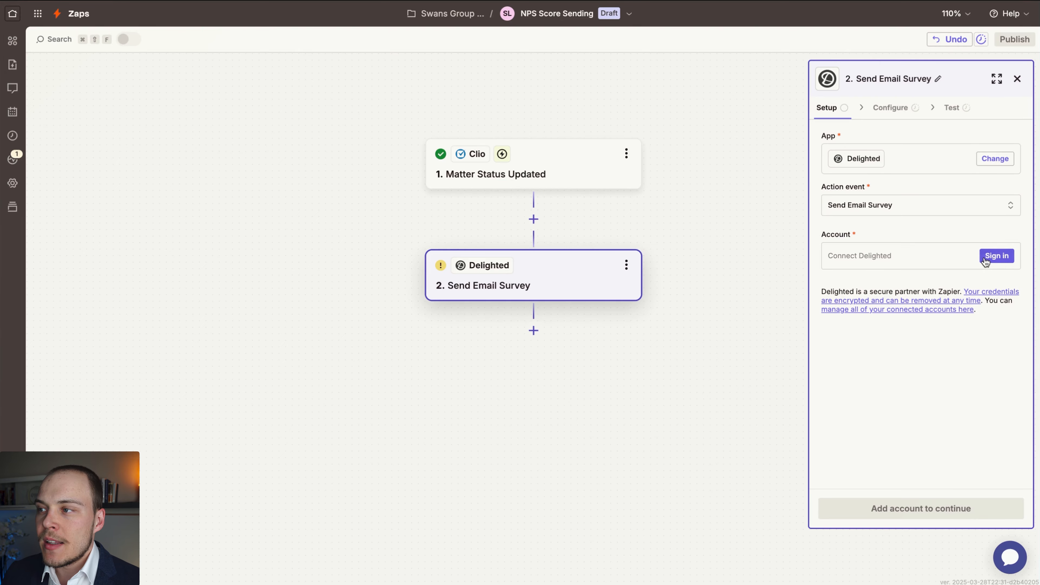
# Switch to Delighted and open the Zapier integration's instructions from the available integrations.
pyautogui.click(997, 256)
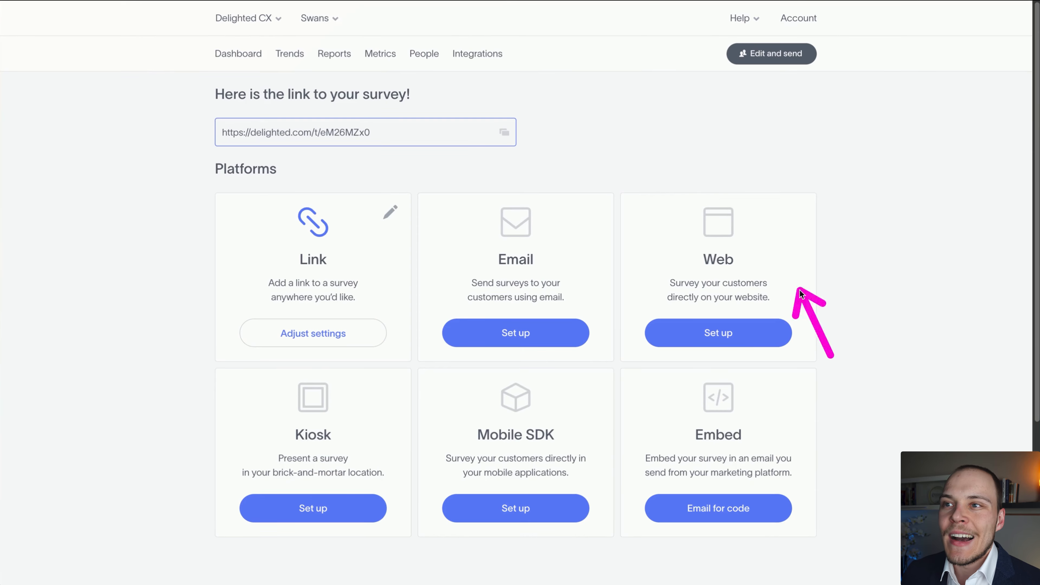
pyautogui.moveTo(800, 290)
pyautogui.mouseDown()
pyautogui.moveTo(461, 132)
pyautogui.moveTo(478, 63)
pyautogui.mouseUp()
pyautogui.press('Escape')
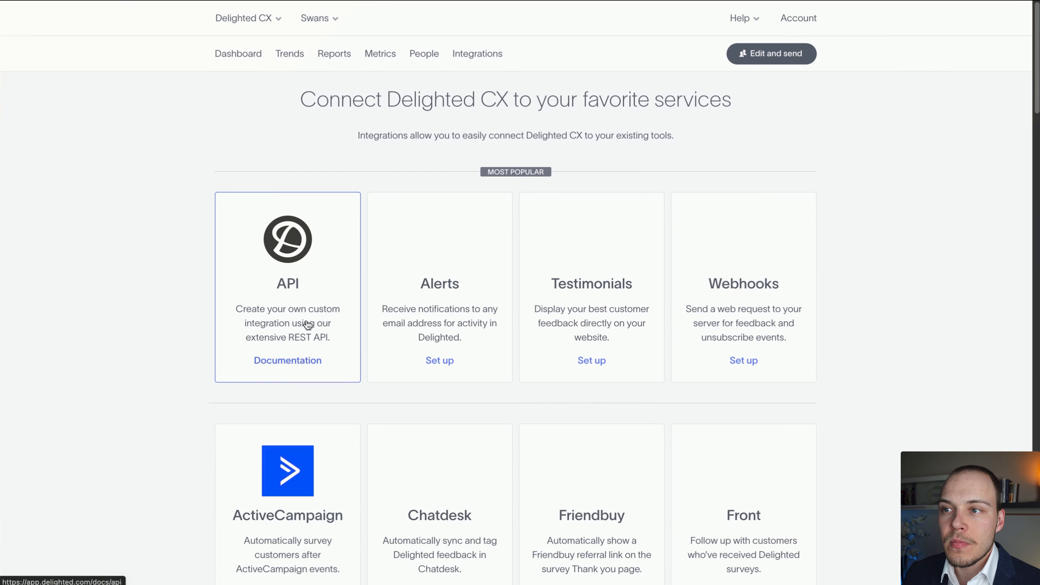
pyautogui.scroll(-20, 861, 299)
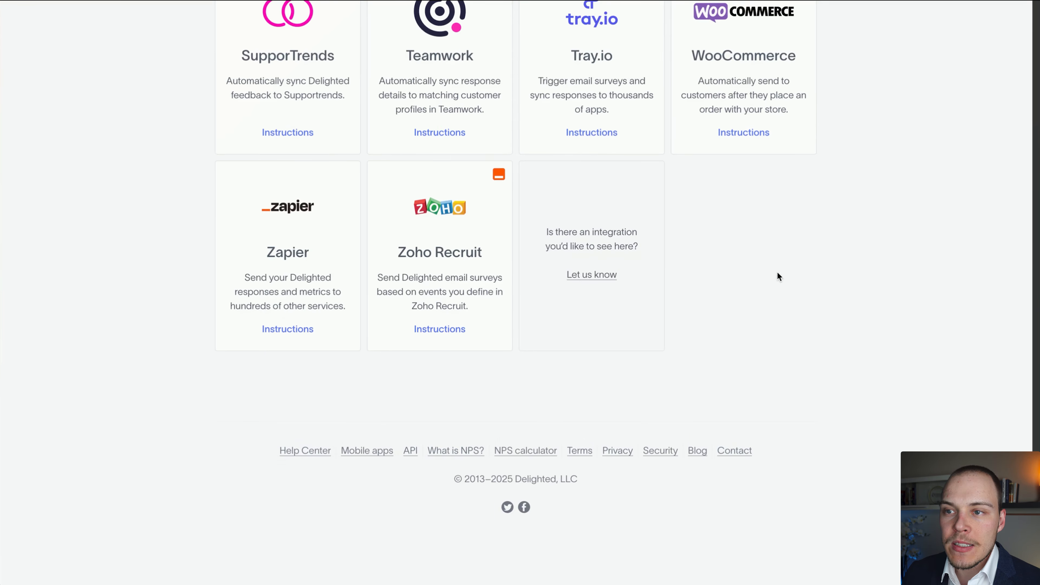
pyautogui.moveTo(817, 265); pyautogui.dragTo(351, 220)
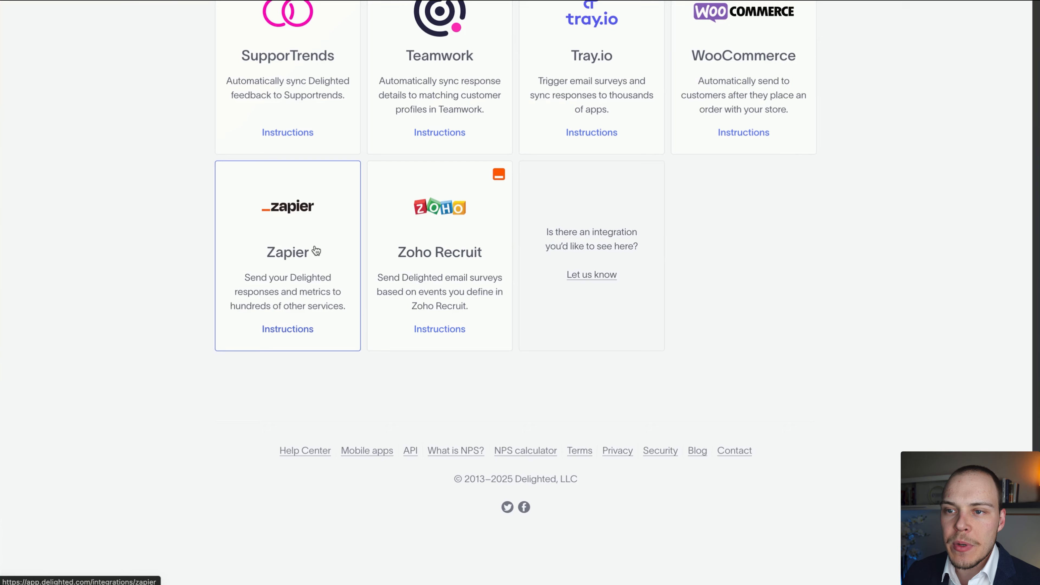
pyautogui.click(350, 265)
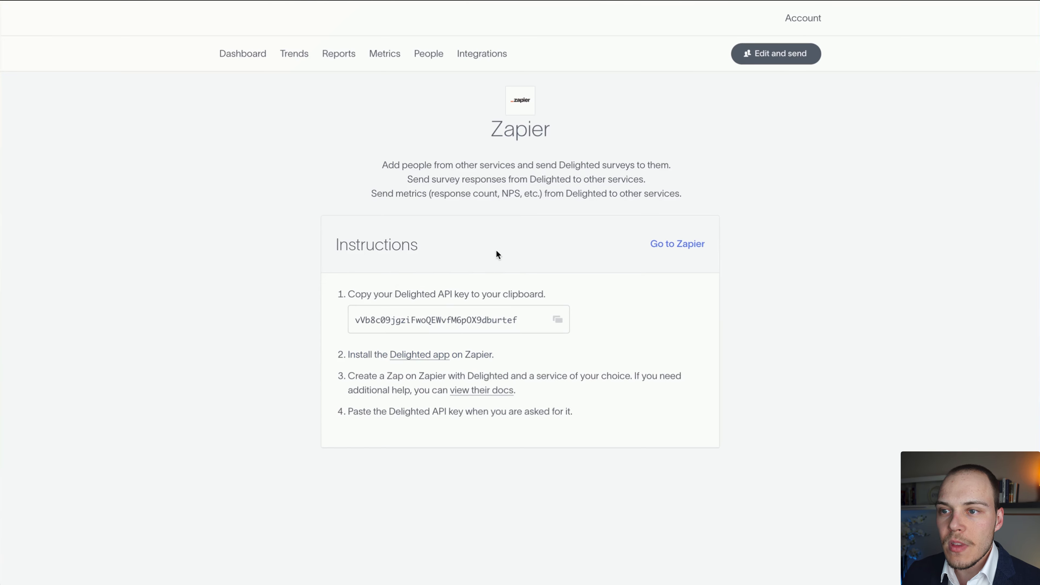
# Copy the Delighted API key from the Zapier integration instructions.
pyautogui.moveTo(642, 109)
pyautogui.mouseDown()
pyautogui.moveTo(417, 197)
pyautogui.moveTo(337, 298)
pyautogui.moveTo(480, 292)
pyautogui.mouseUp()
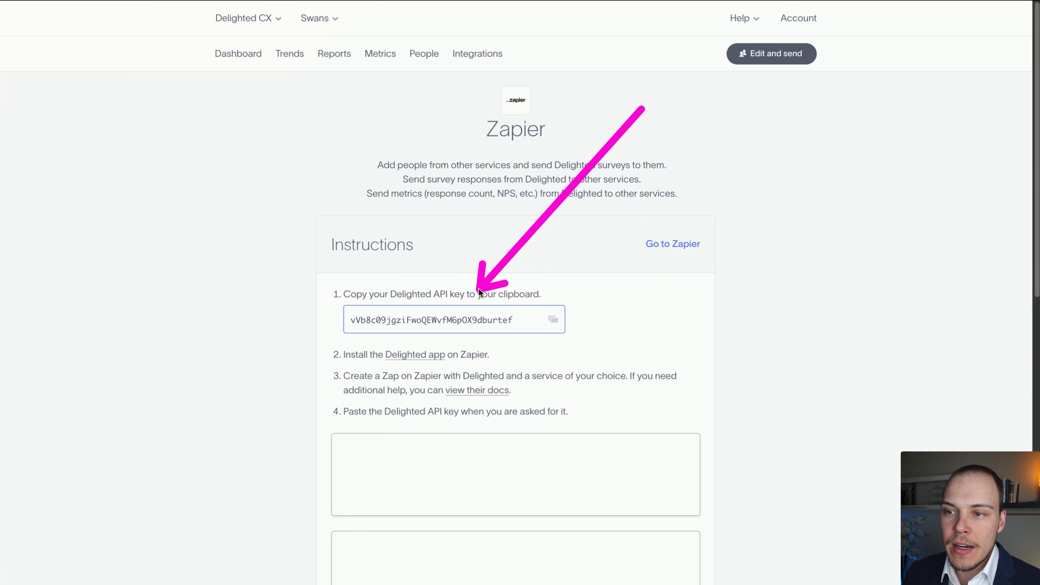
pyautogui.click(553, 320)
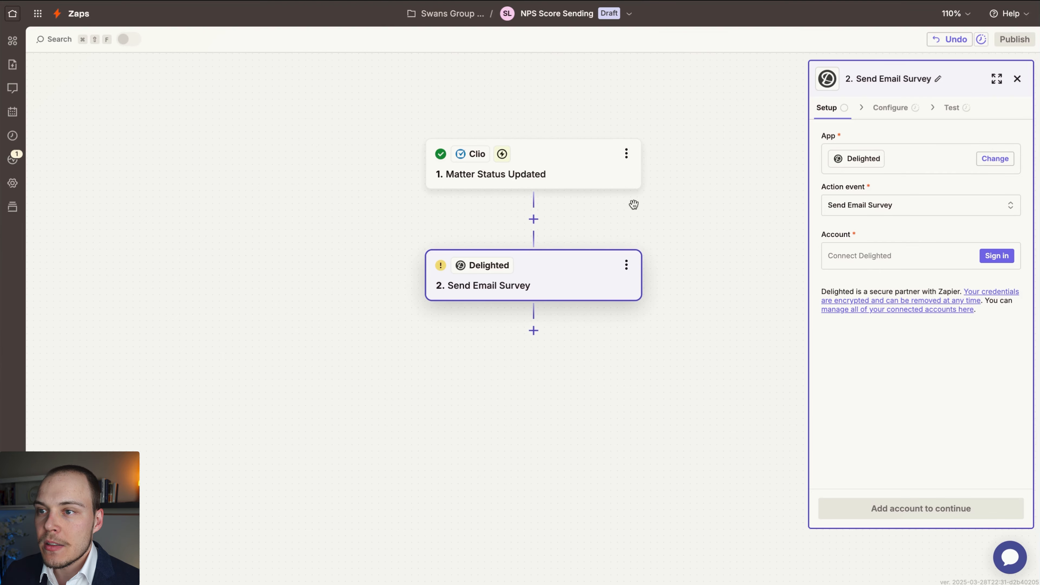
pyautogui.moveTo(672, 227); pyautogui.dragTo(651, 226)
# Connect the Delighted account to the Zap by supplying its API key, and continue to the survey configuration.
pyautogui.click(997, 258)
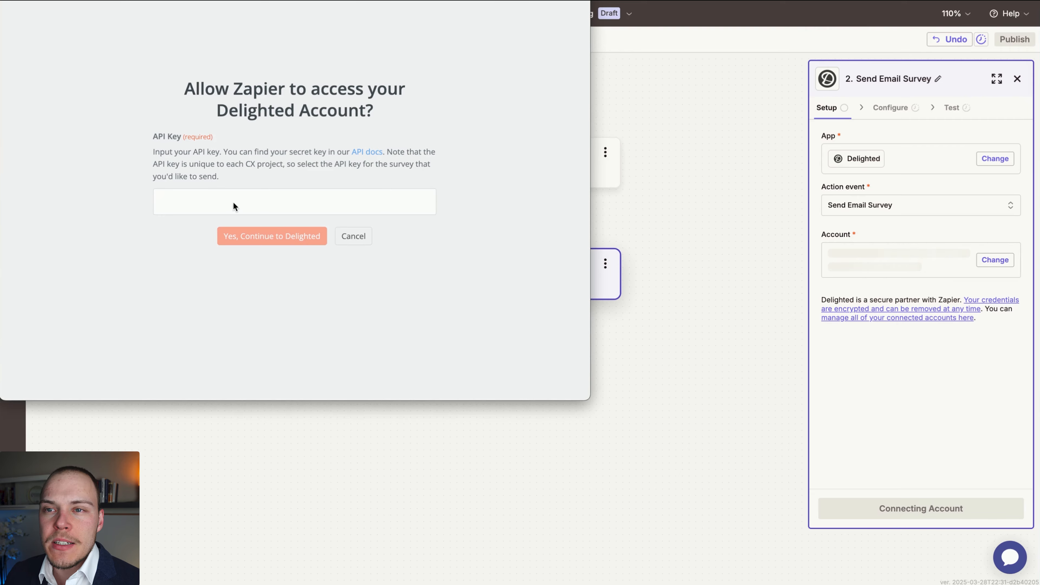
pyautogui.click(223, 205)
pyautogui.hotkey('ctrl', 'v')
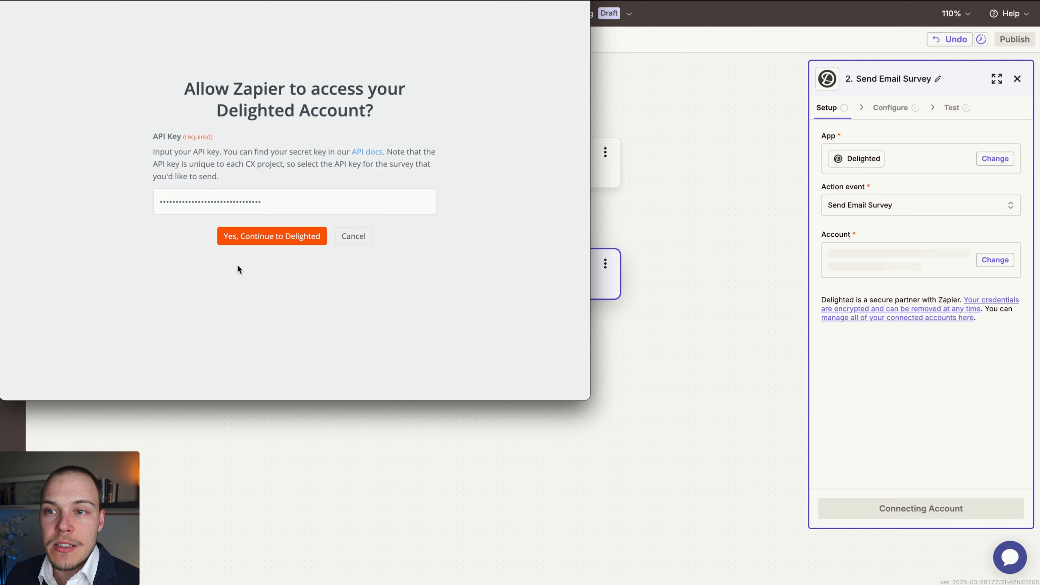
pyautogui.click(257, 239)
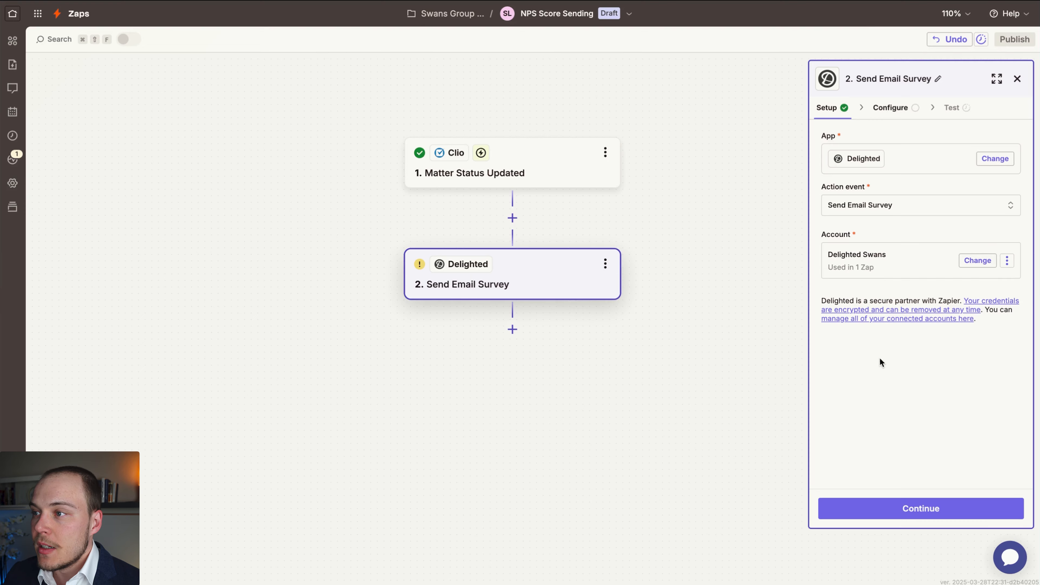
pyautogui.click(871, 509)
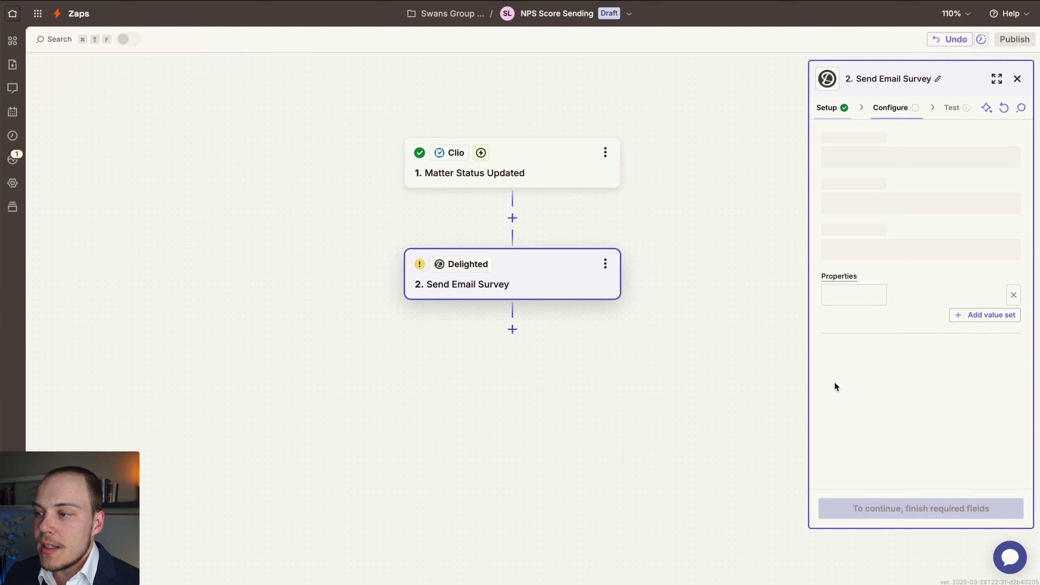
# Fill the survey's Email field with the Client Primary Email Address from the Clio trigger.
pyautogui.moveTo(683, 387); pyautogui.dragTo(820, 154)
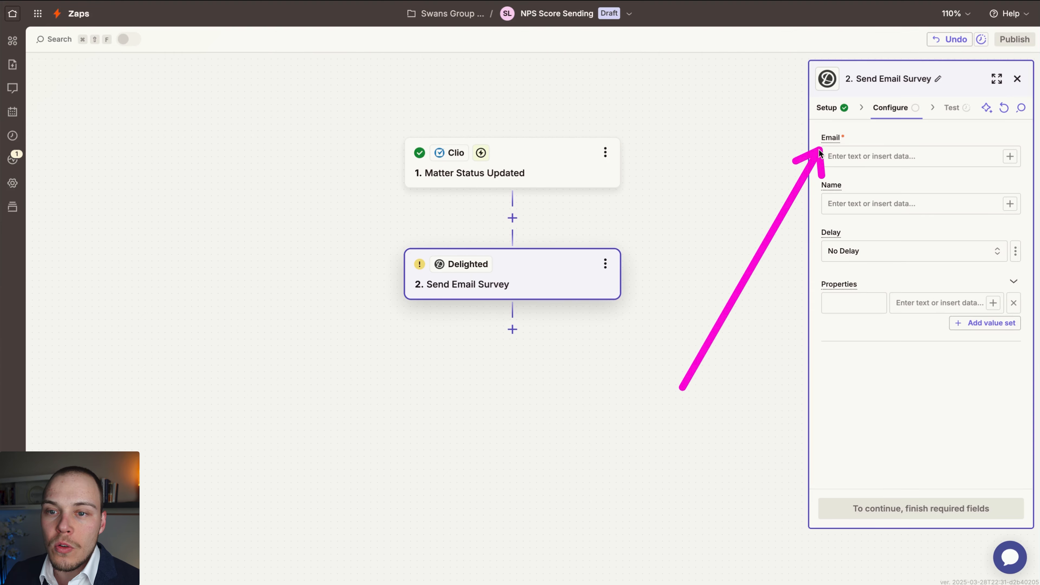
pyautogui.moveTo(820, 154); pyautogui.dragTo(820, 265)
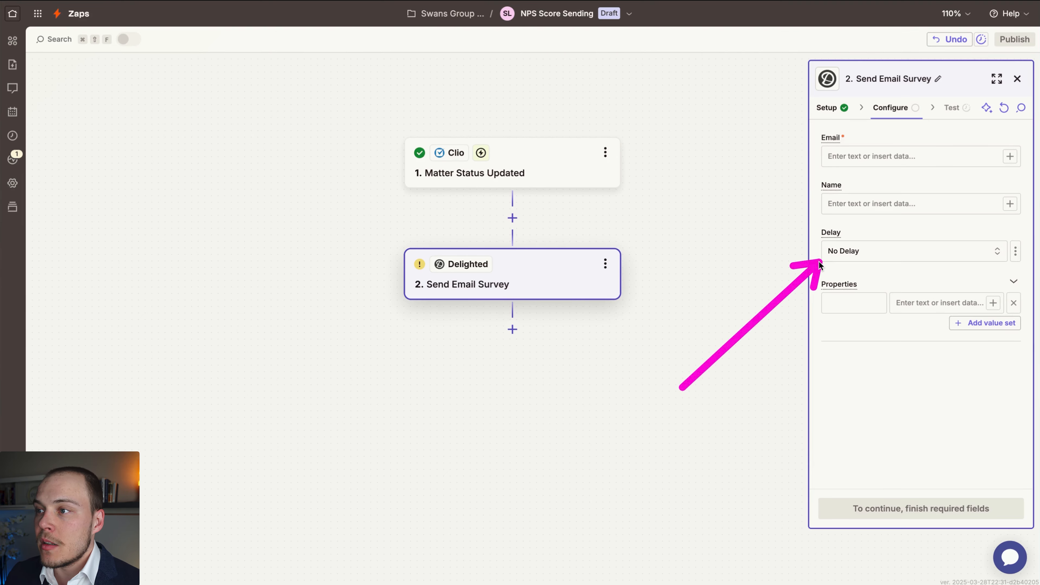
pyautogui.click(1010, 156)
pyautogui.write('ema')
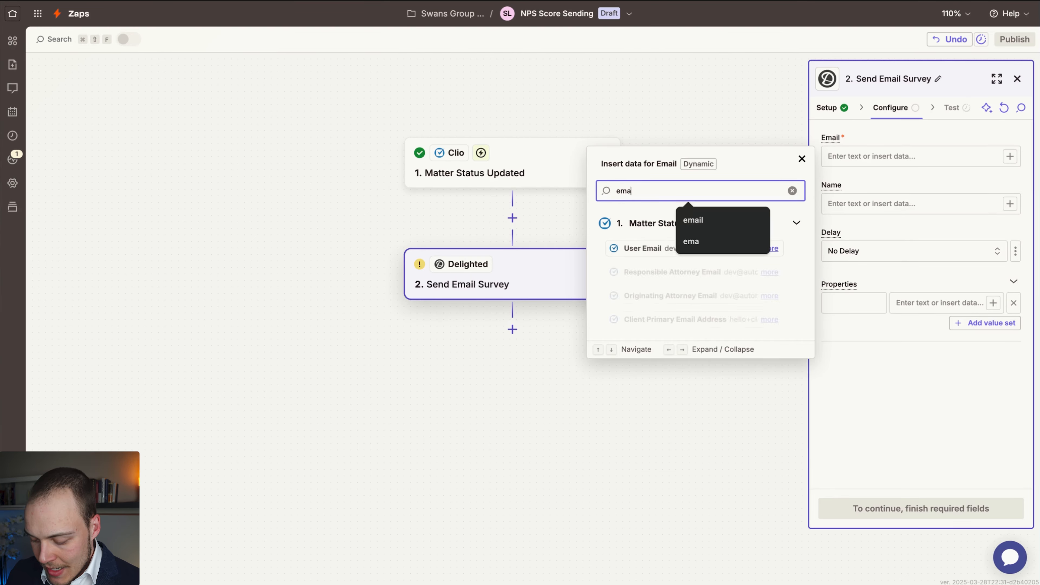
pyautogui.write('il')
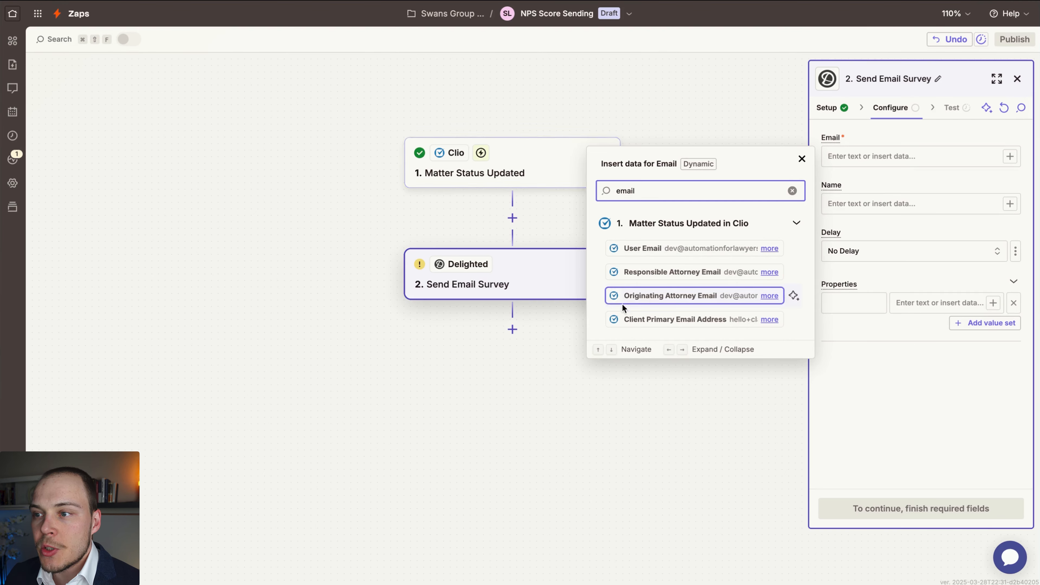
pyautogui.click(653, 327)
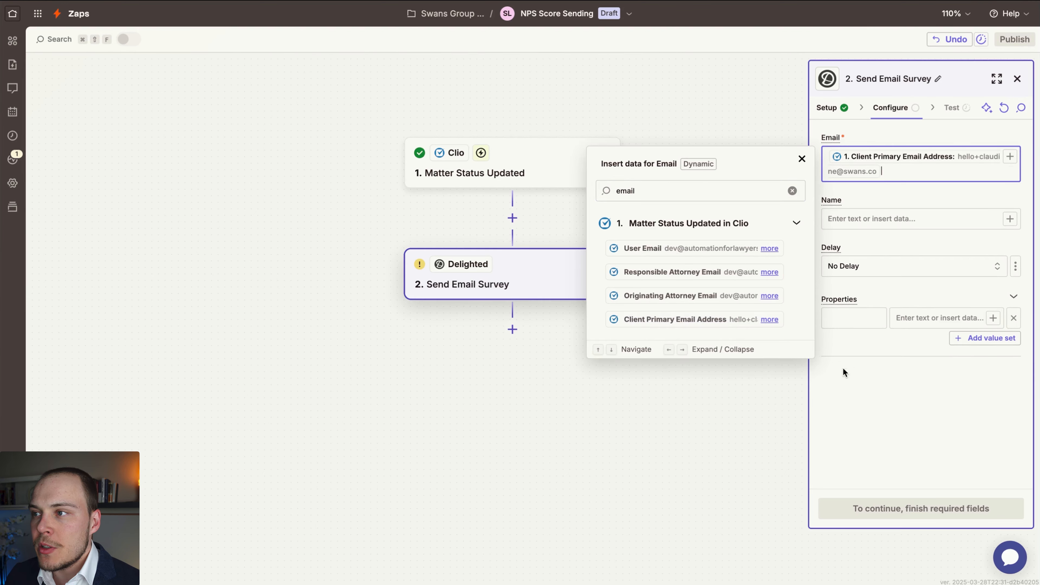
pyautogui.click(875, 391)
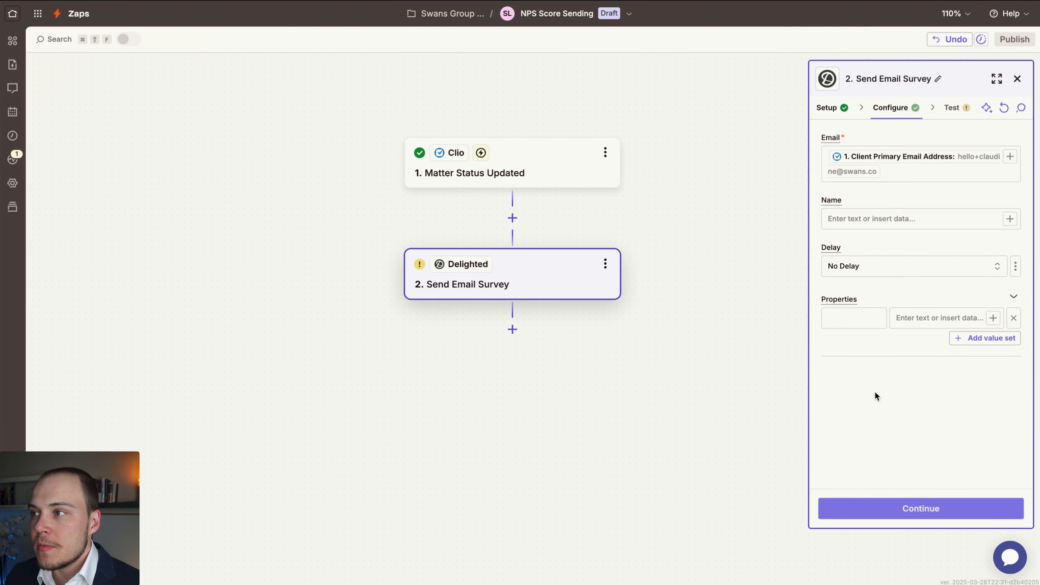
# Fill the Name field with the Clio trigger's Client Name and look through the Delay options.
pyautogui.click(1009, 219)
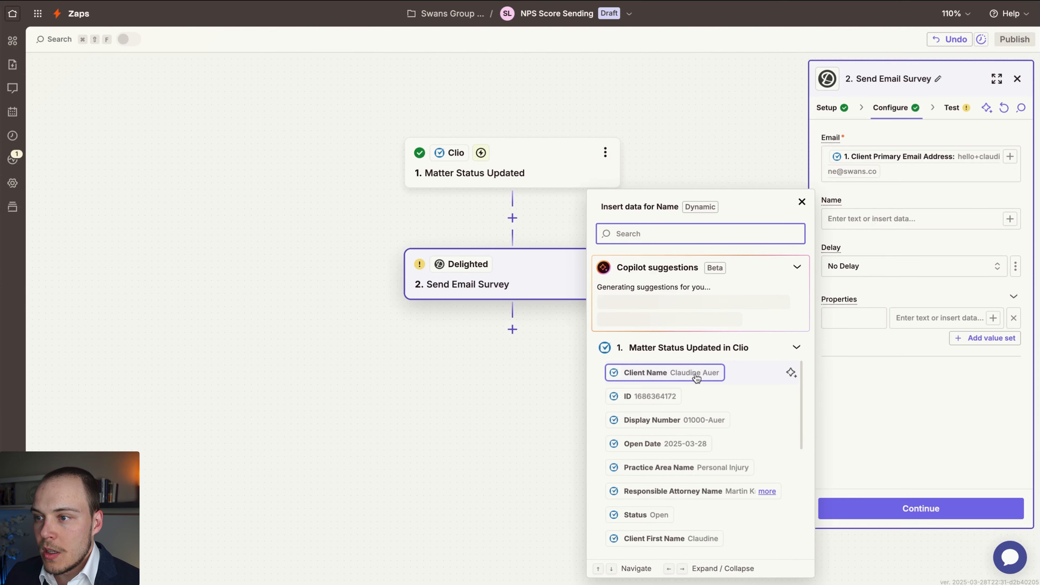
pyautogui.click(663, 374)
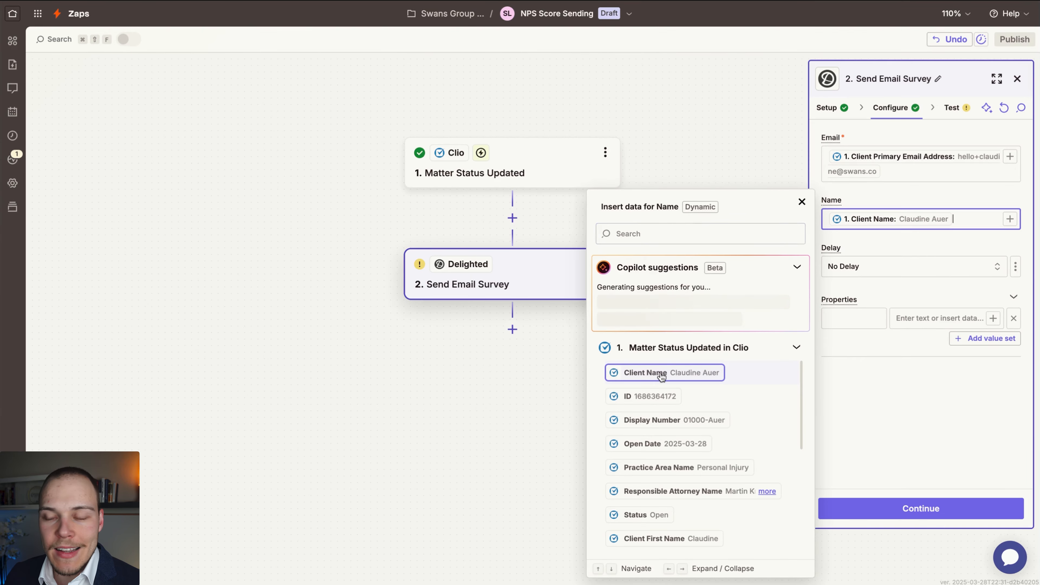
pyautogui.click(913, 333)
pyautogui.click(878, 270)
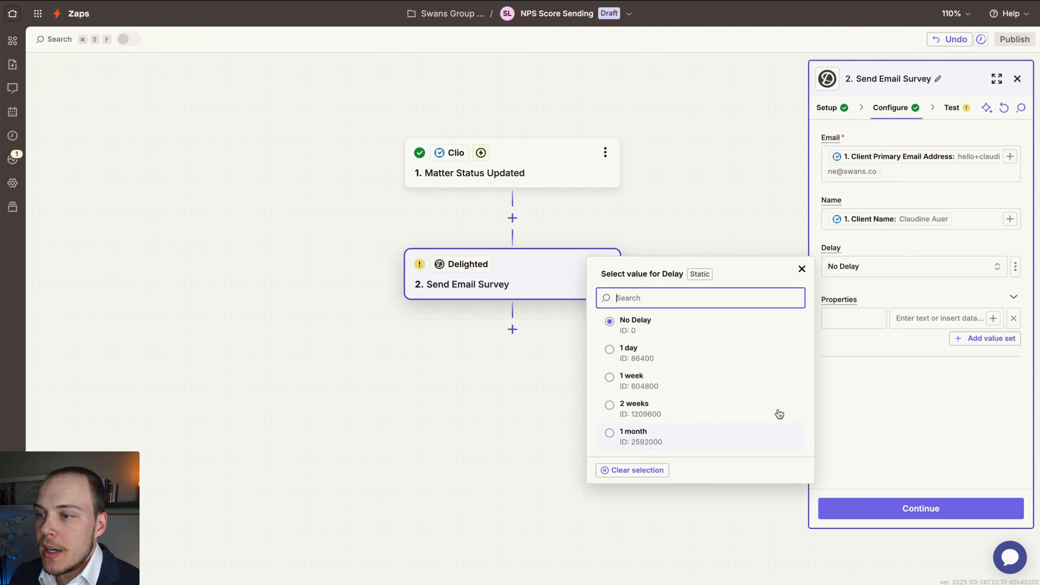
pyautogui.click(895, 400)
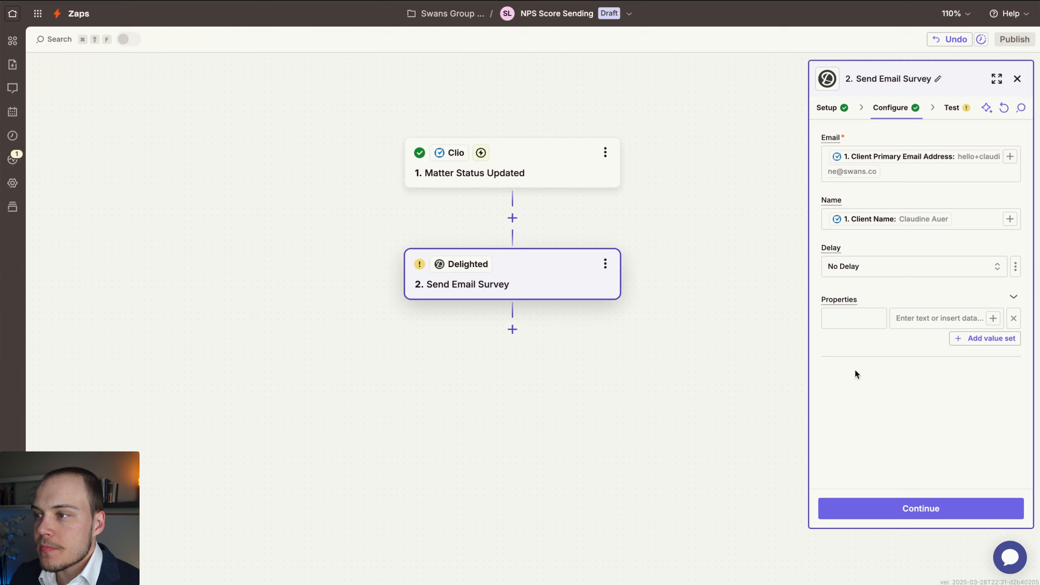
pyautogui.moveTo(724, 475)
pyautogui.mouseDown()
pyautogui.moveTo(806, 311)
pyautogui.moveTo(824, 307)
pyautogui.mouseUp()
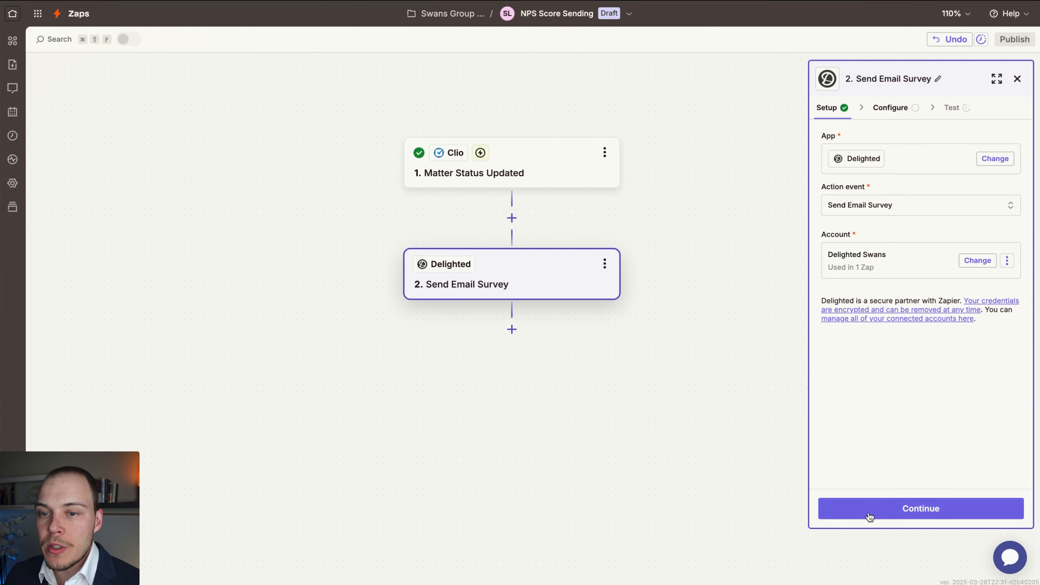
# Continue from the setup to the survey configuration and map Email to Clio's Client Primary Email Address.
pyautogui.click(885, 511)
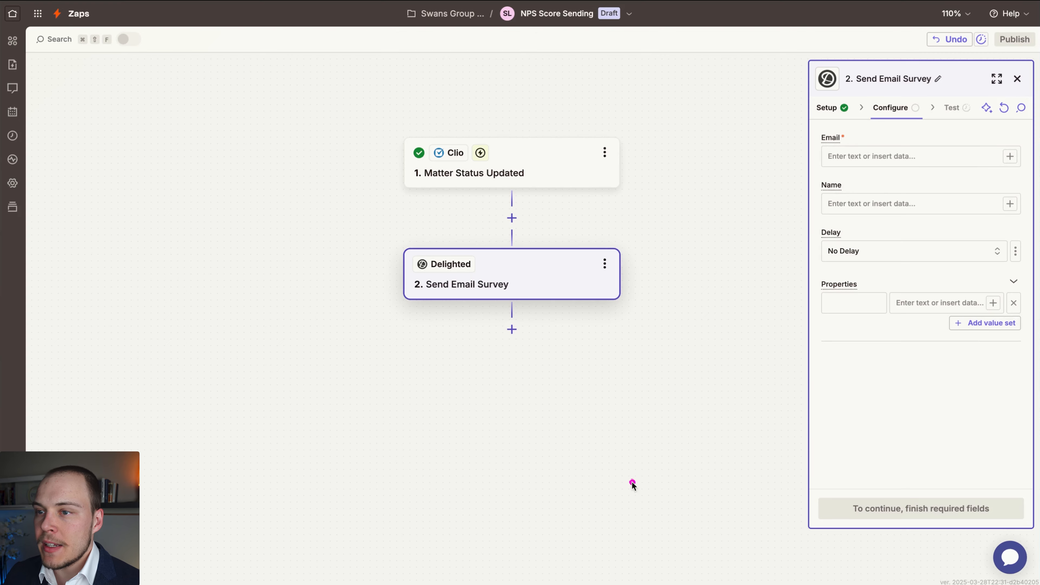
pyautogui.moveTo(630, 497)
pyautogui.mouseDown()
pyautogui.moveTo(813, 161)
pyautogui.moveTo(814, 190)
pyautogui.moveTo(817, 148)
pyautogui.moveTo(816, 247)
pyautogui.mouseUp()
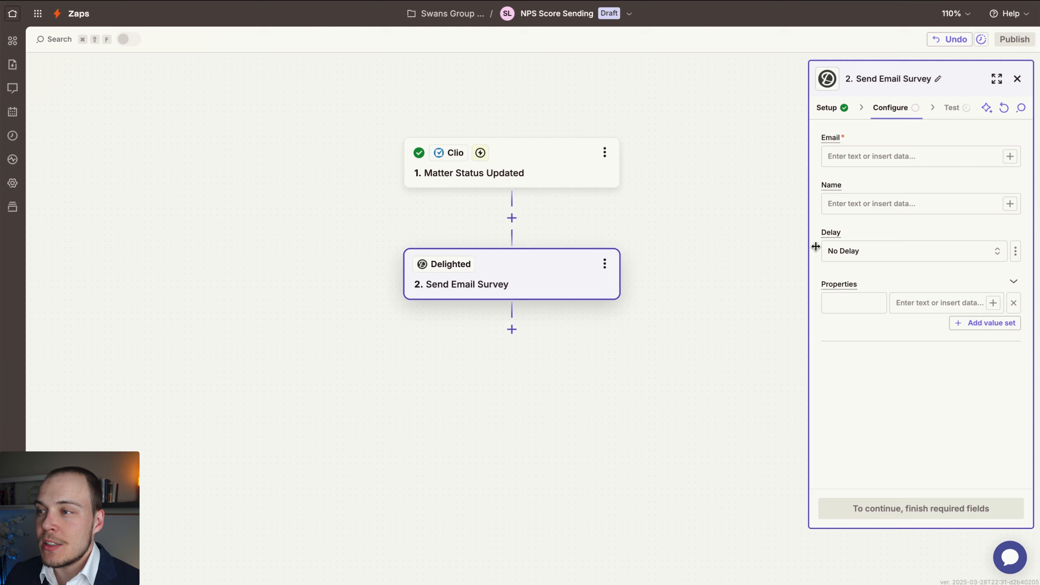
pyautogui.click(1010, 157)
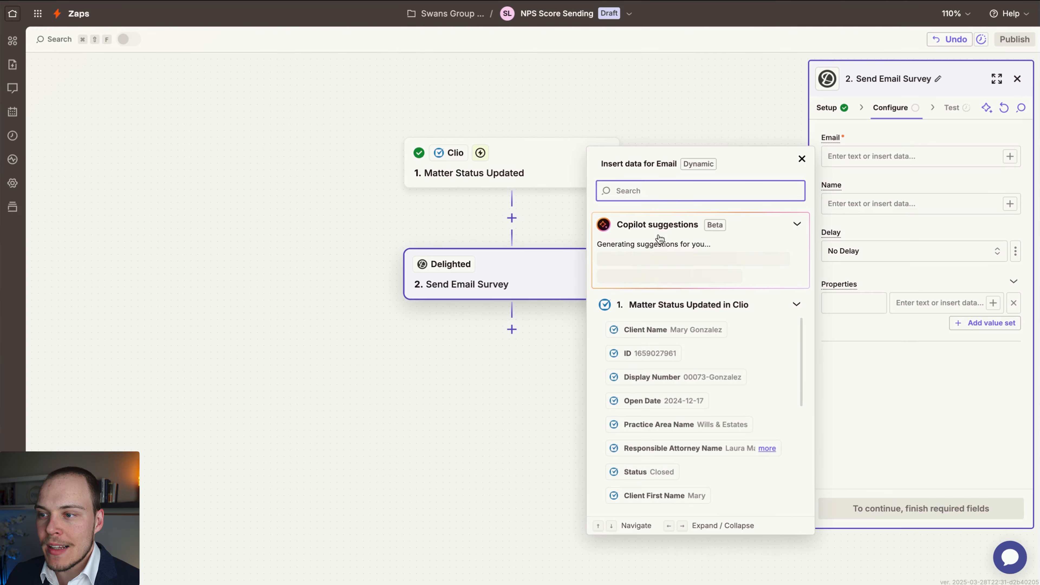
pyautogui.write('email')
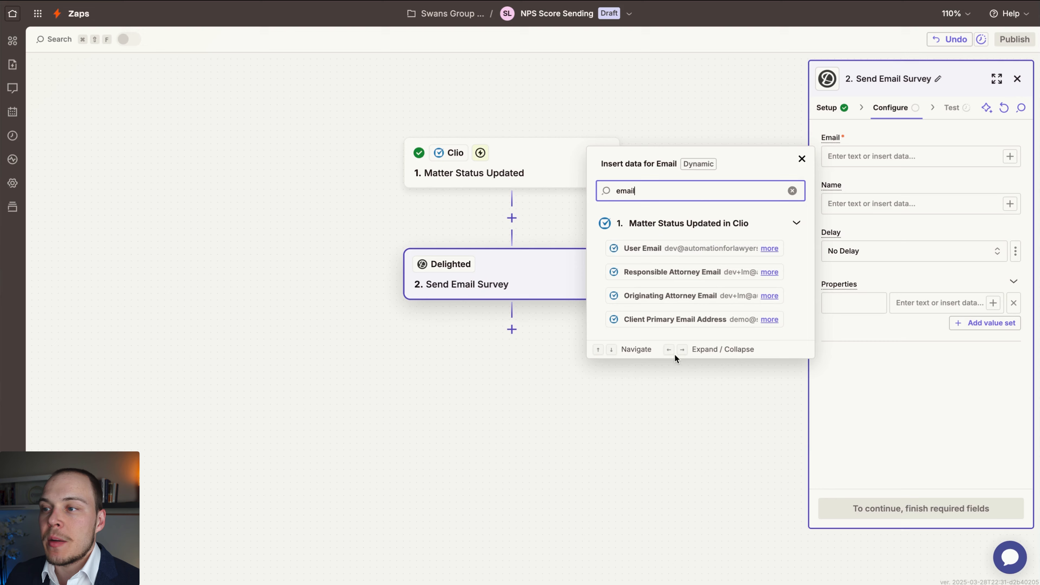
pyautogui.click(669, 324)
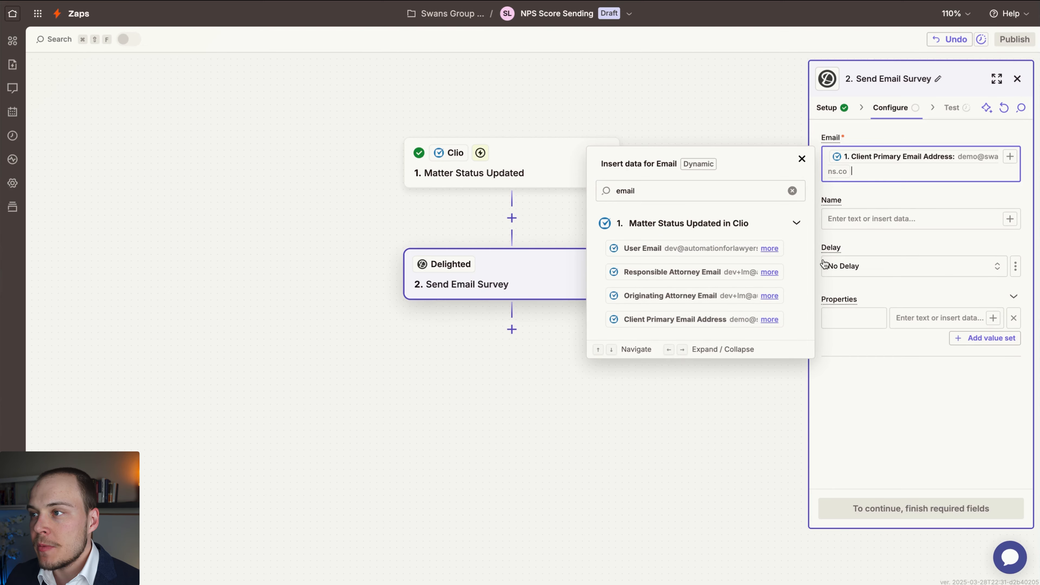
# Map the survey's Name field to Clio's Client Name and review the available Delay options.
pyautogui.click(904, 218)
pyautogui.click(1010, 219)
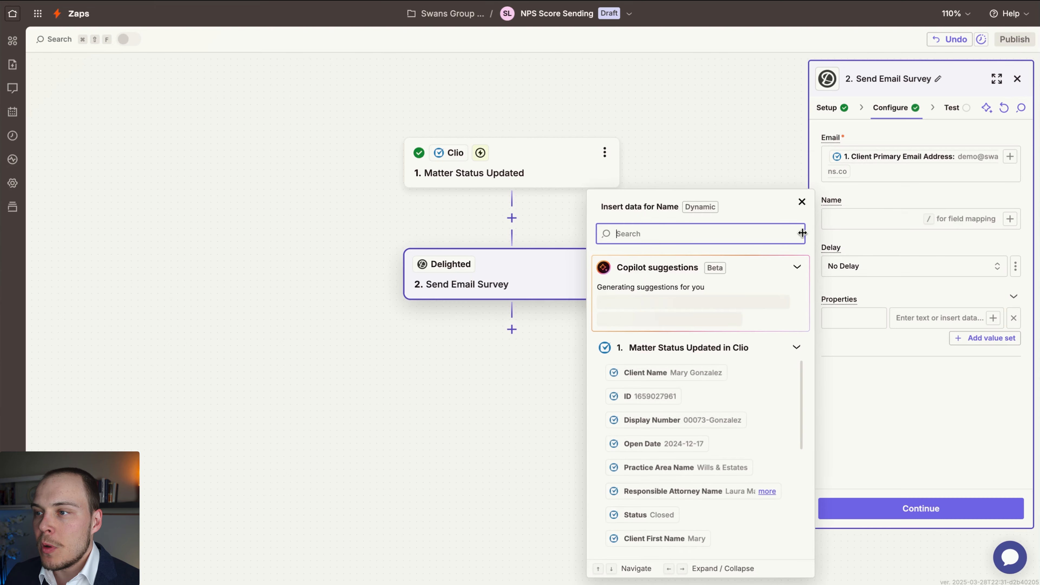
pyautogui.click(657, 374)
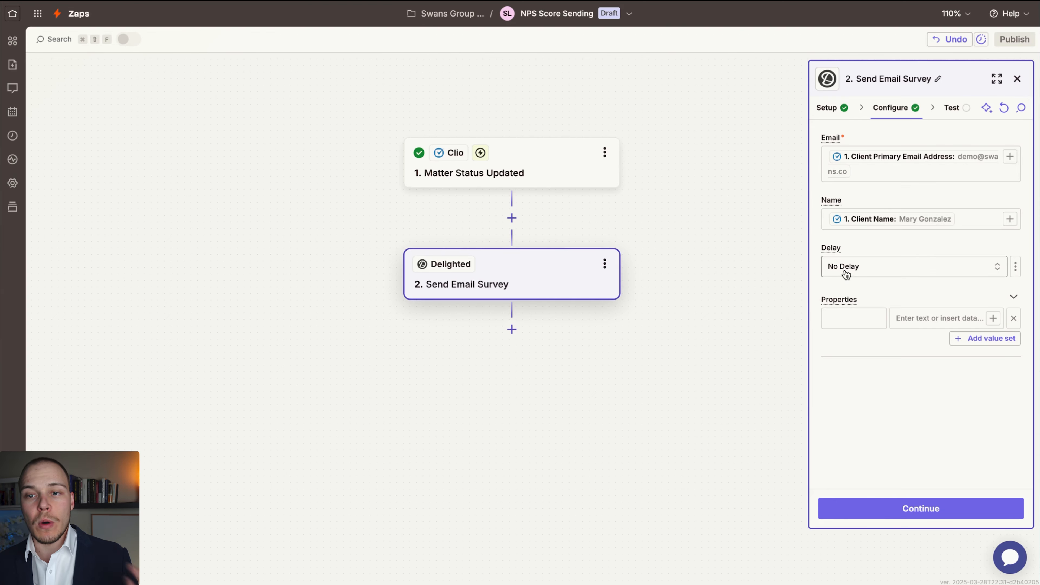
pyautogui.click(846, 274)
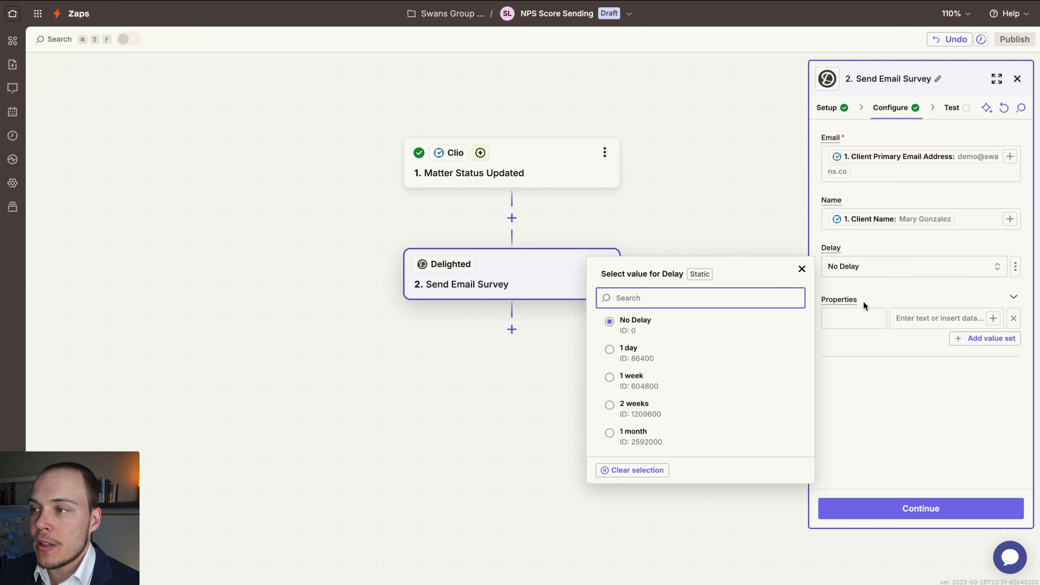
pyautogui.click(871, 363)
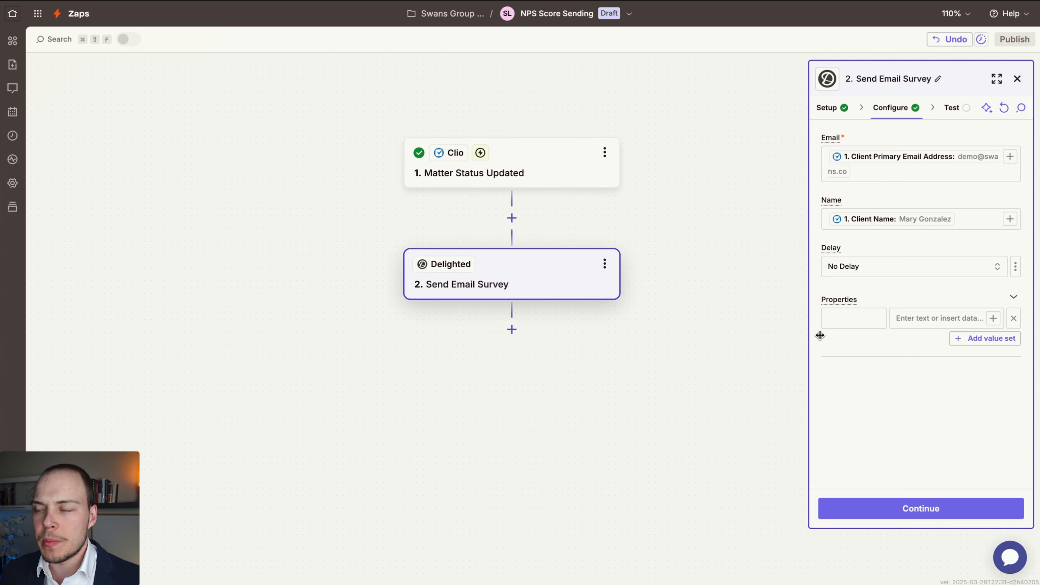
# Add a survey property named clio_manage_matter_id with the ID from the Clio trigger as its value.
pyautogui.click(828, 320)
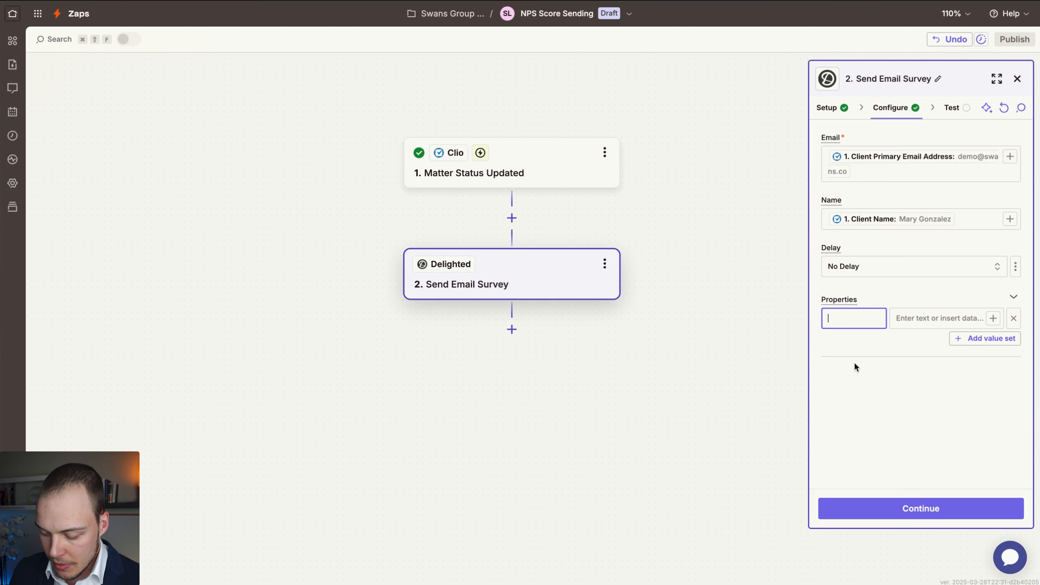
pyautogui.write('clio')
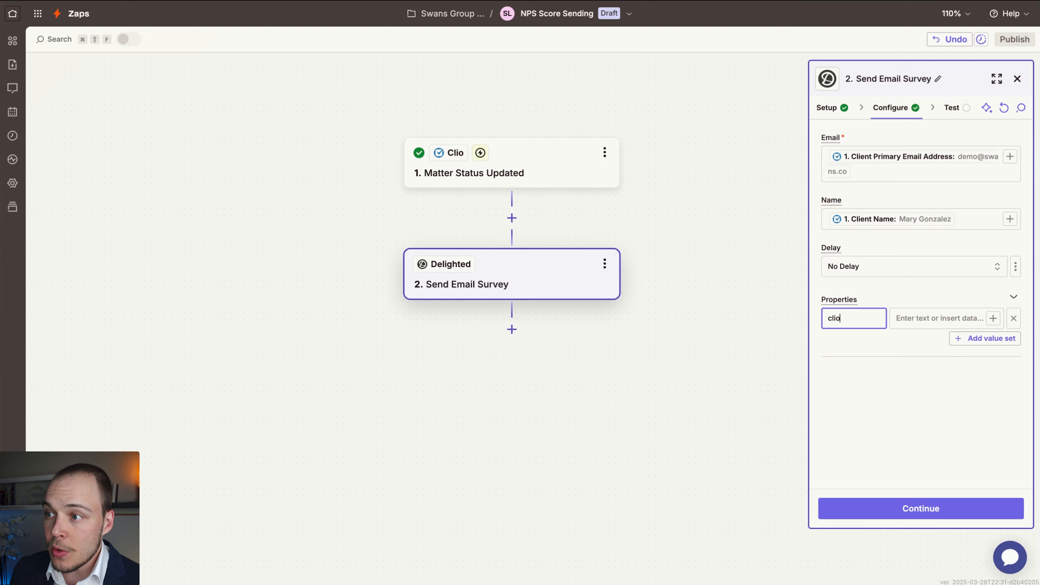
pyautogui.write('_manage_ma')
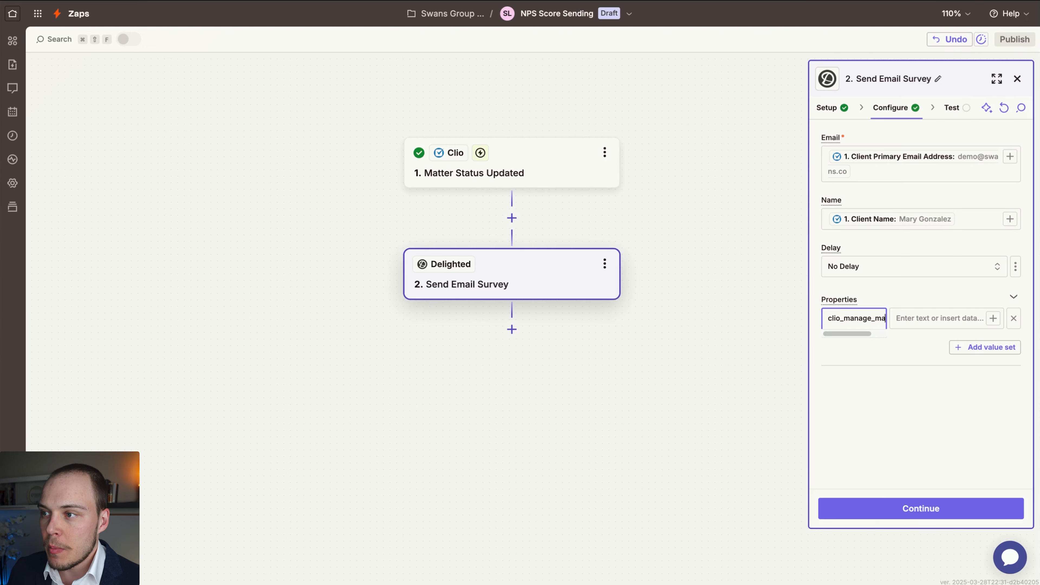
pyautogui.write('tter_id')
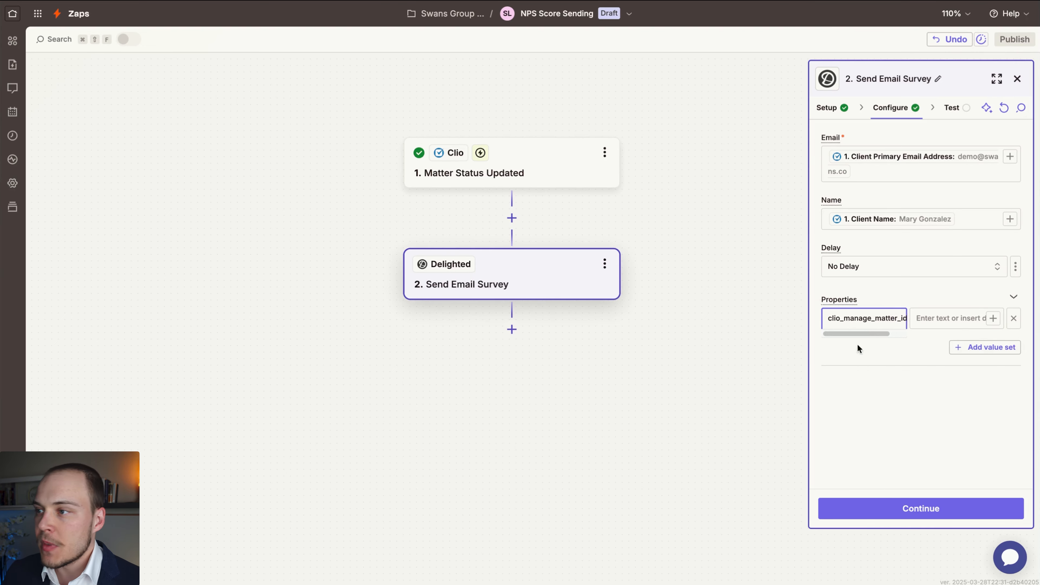
pyautogui.click(942, 318)
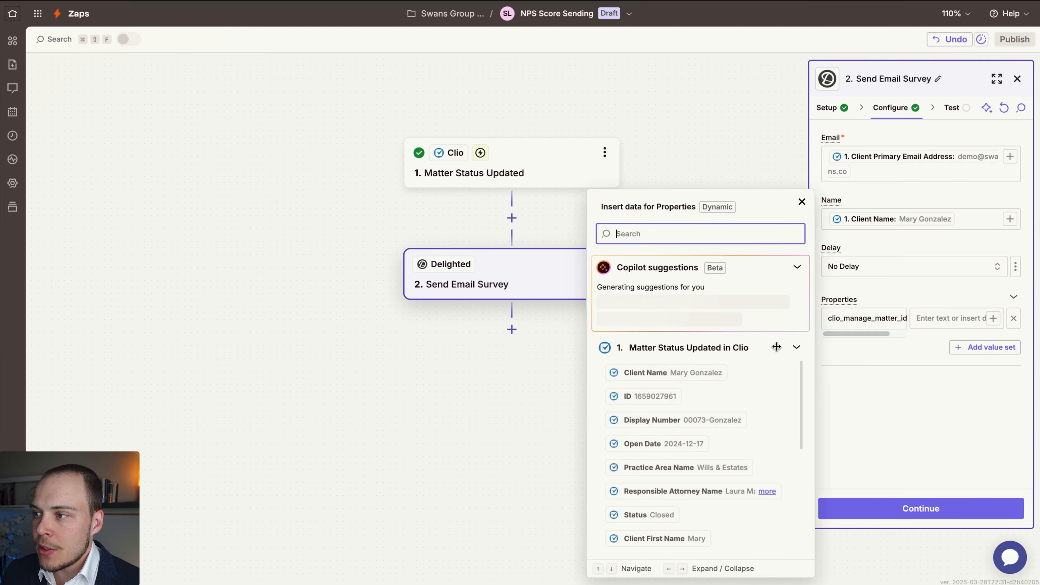
pyautogui.click(646, 404)
pyautogui.click(933, 416)
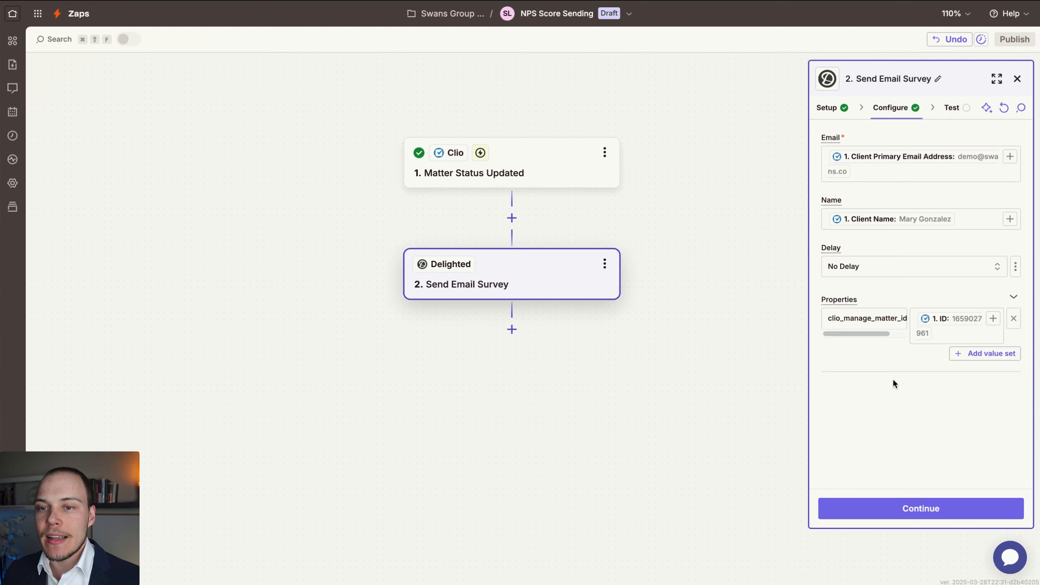
# Test the Send Email Survey step and review the data it returns.
pyautogui.click(896, 513)
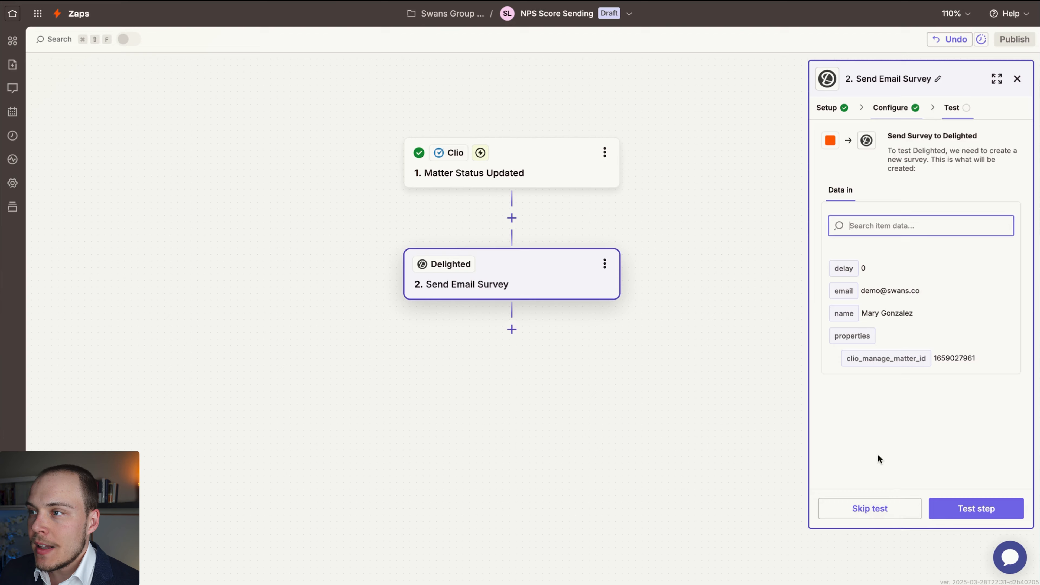
pyautogui.click(962, 511)
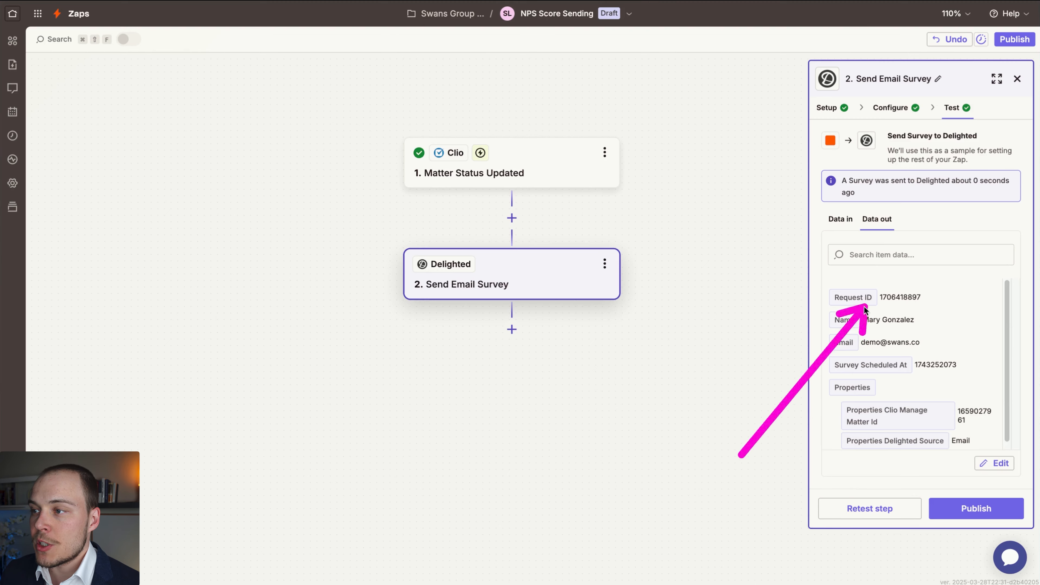
pyautogui.scroll(-1, 925, 380)
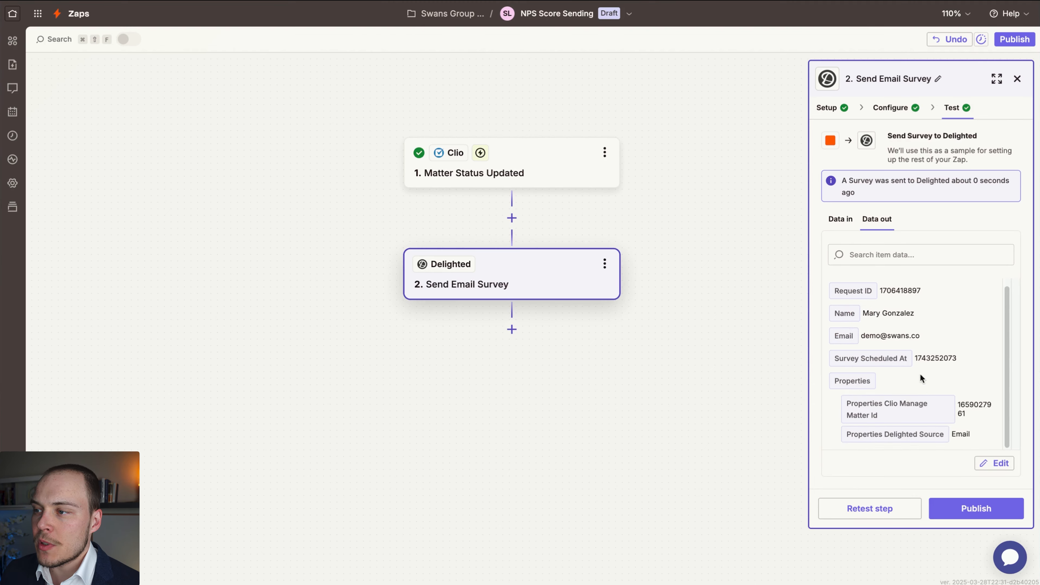
pyautogui.scroll(1, 926, 368)
pyautogui.scroll(-1, 934, 381)
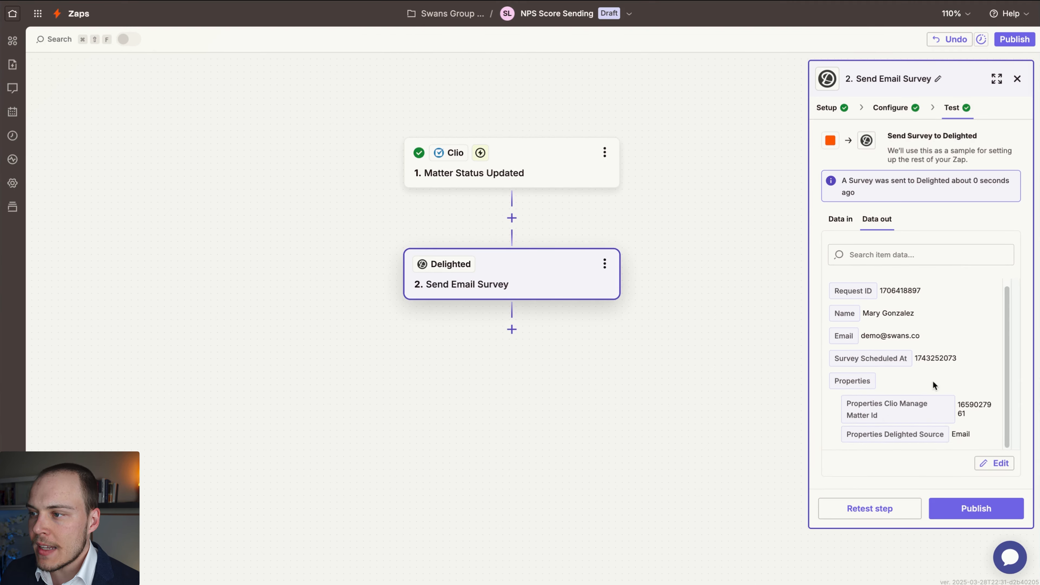
pyautogui.scroll(1, 917, 344)
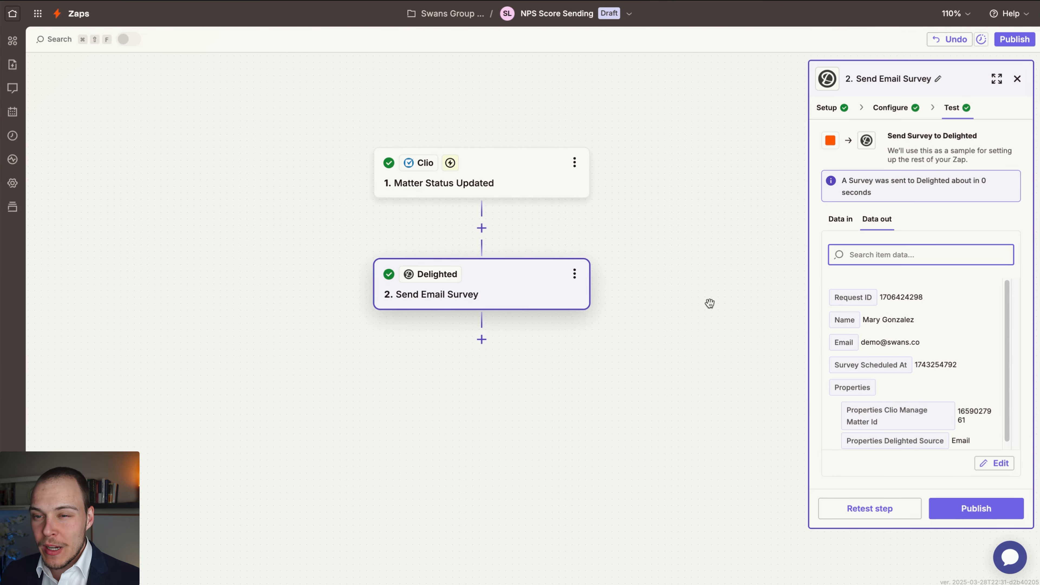
# Return to the survey configuration and replace the mapped Email value with a fixed test email address.
pyautogui.click(900, 113)
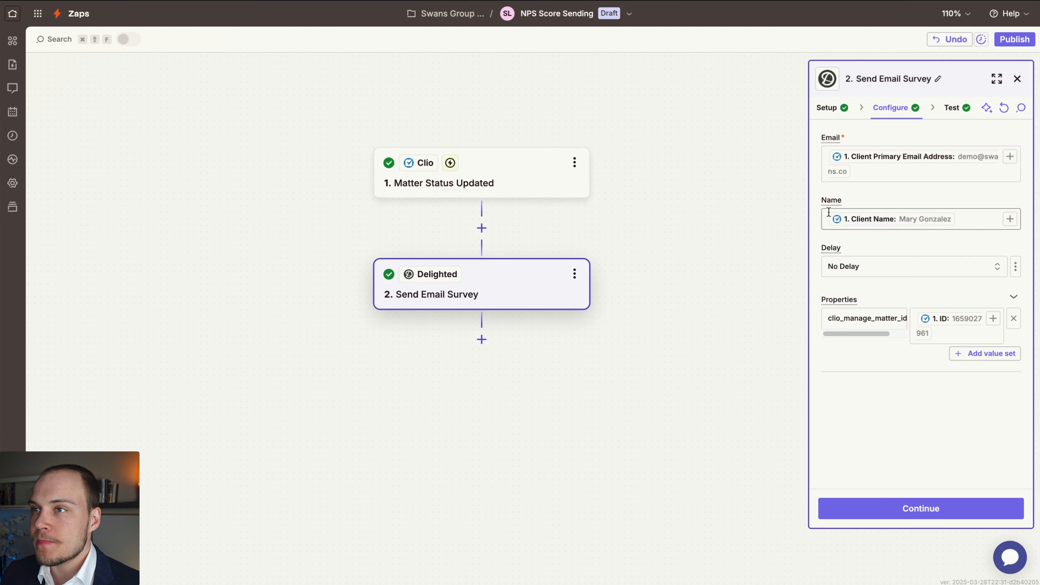
pyautogui.click(879, 175)
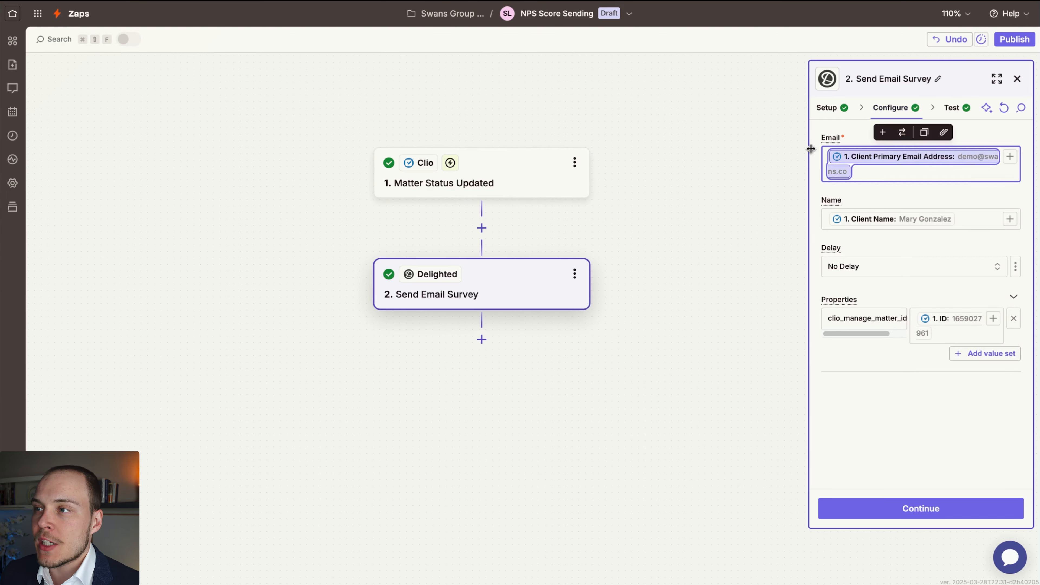
pyautogui.press('BackSpace')
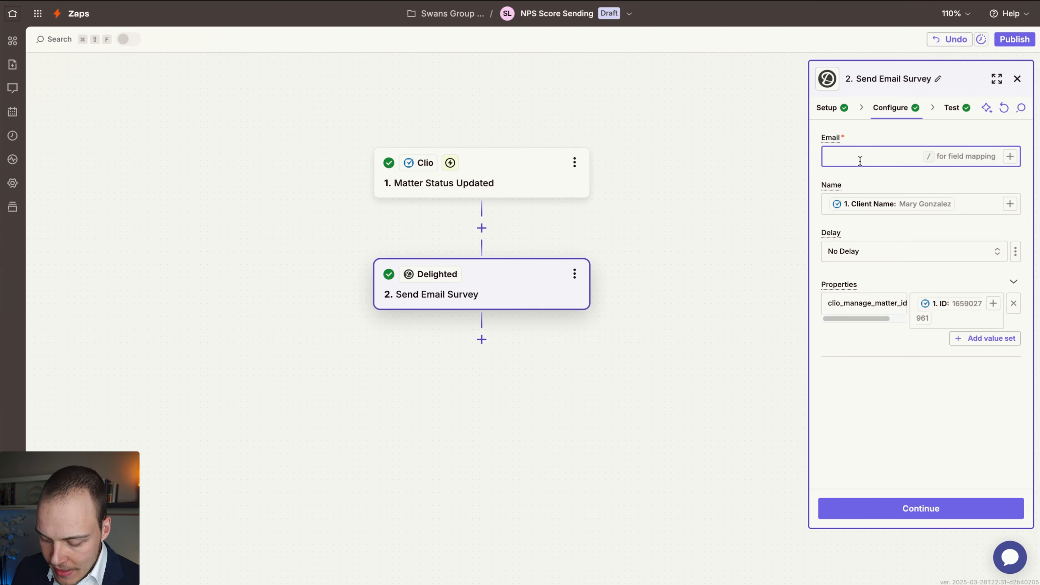
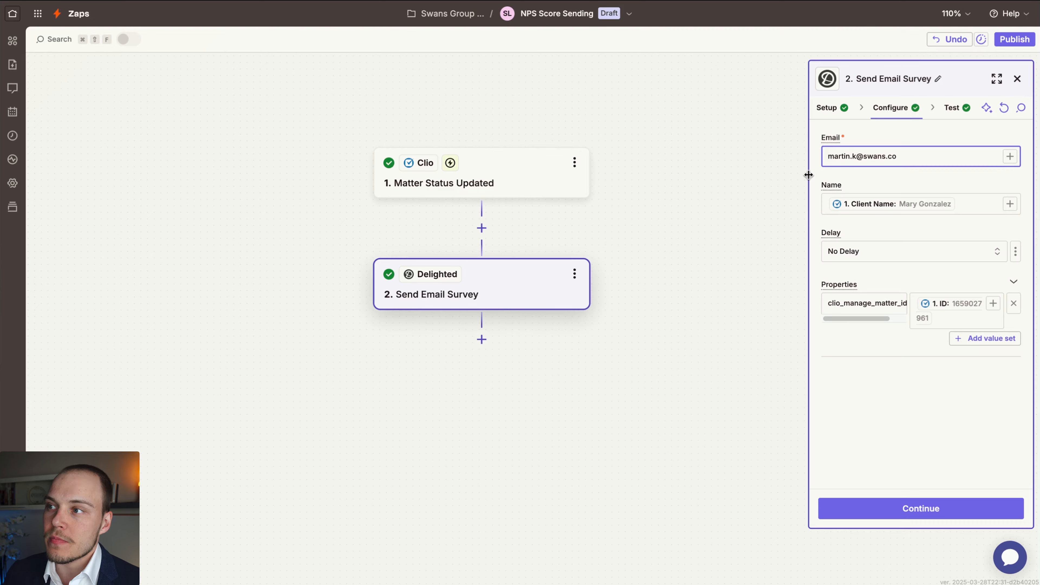
pyautogui.click(882, 181)
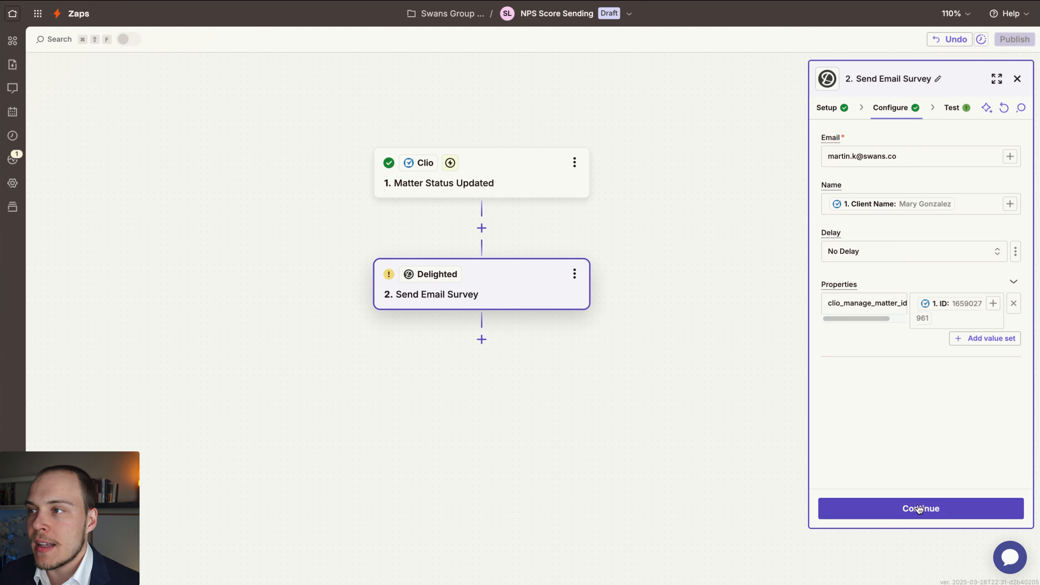
# Clear the survey's Email field and map it to Clio's Client Primary Email Address again.
pyautogui.click(913, 156)
pyautogui.tripleClick(913, 156)
pyautogui.press('BackSpace')
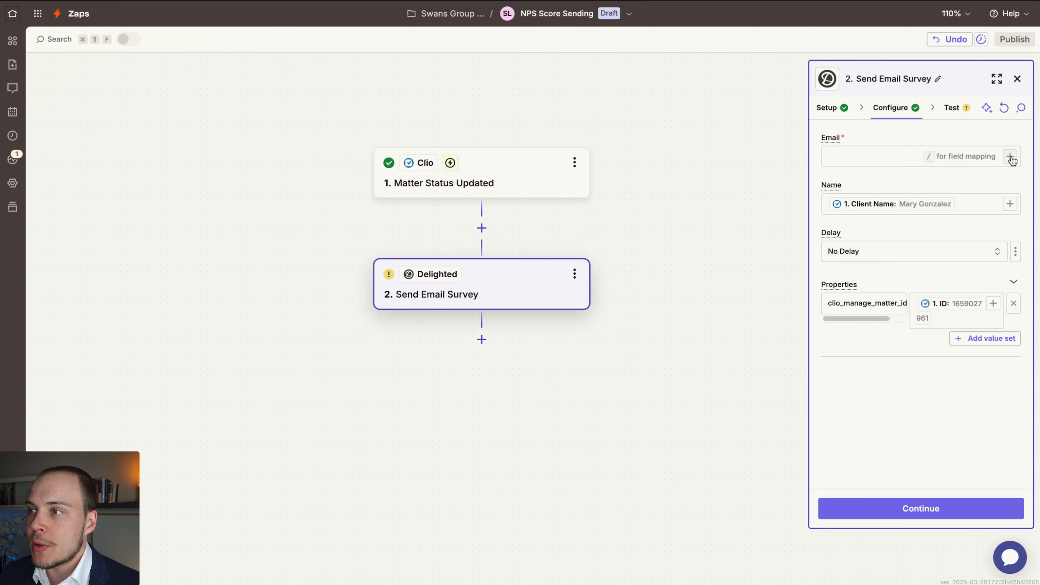
pyautogui.click(1010, 156)
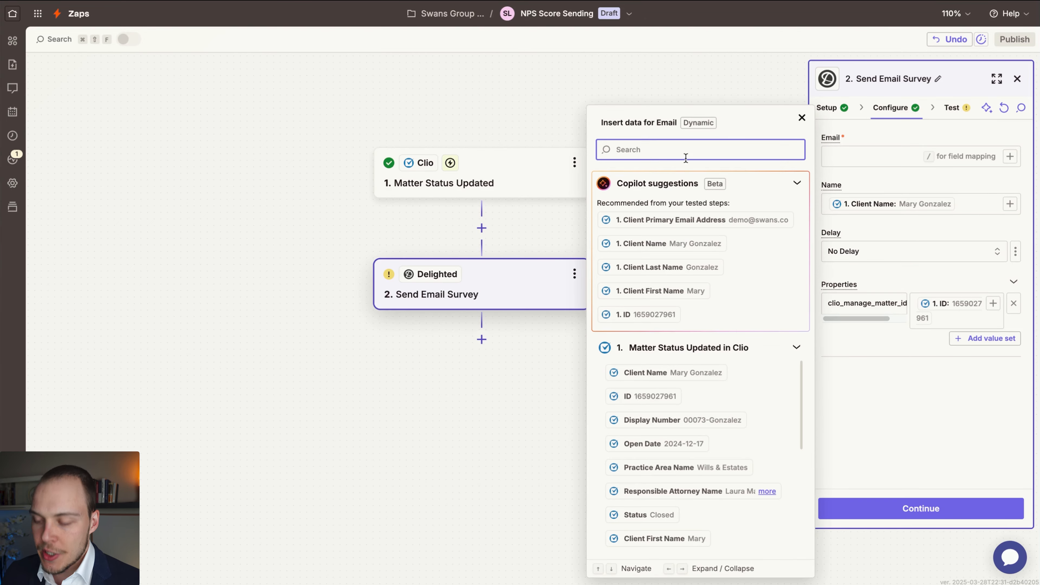
pyautogui.write('email')
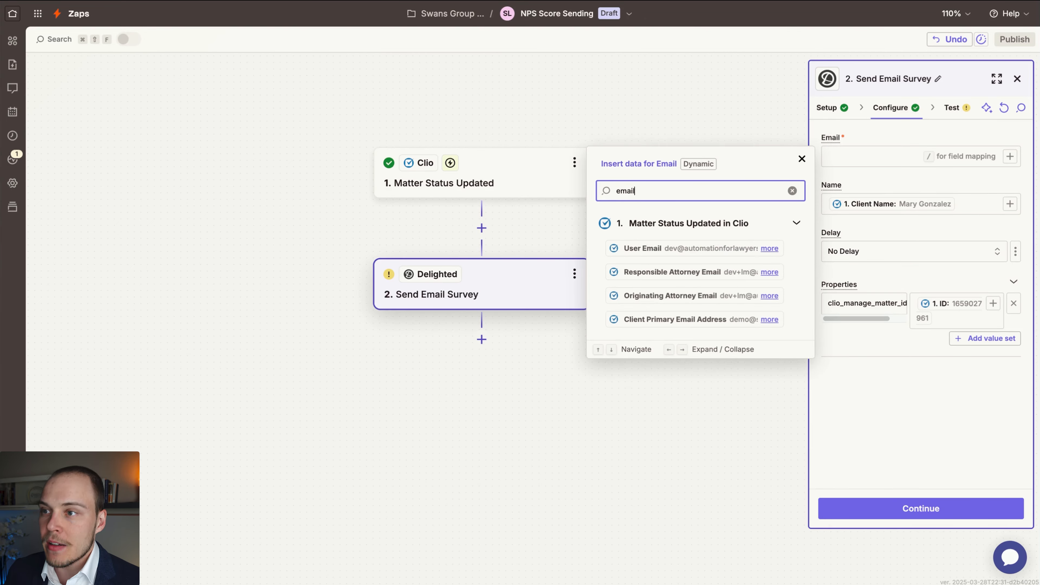
pyautogui.click(676, 319)
pyautogui.click(881, 422)
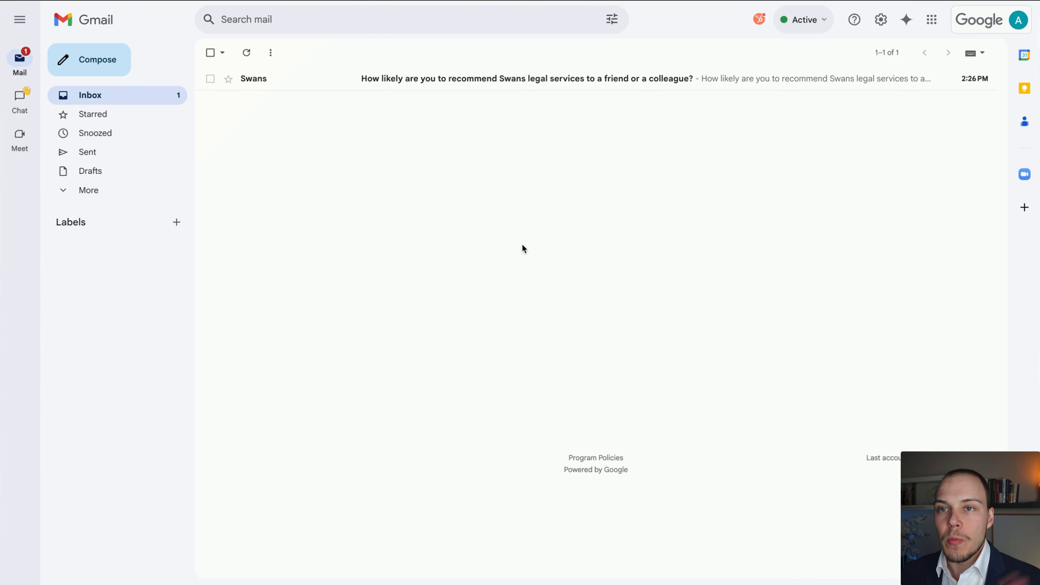
# Switch to Gmail, open the Swans survey email and answer its recommendation question with a score of 9.
pyautogui.moveTo(383, 303)
pyautogui.mouseDown()
pyautogui.moveTo(441, 98)
pyautogui.moveTo(653, 78)
pyautogui.mouseUp()
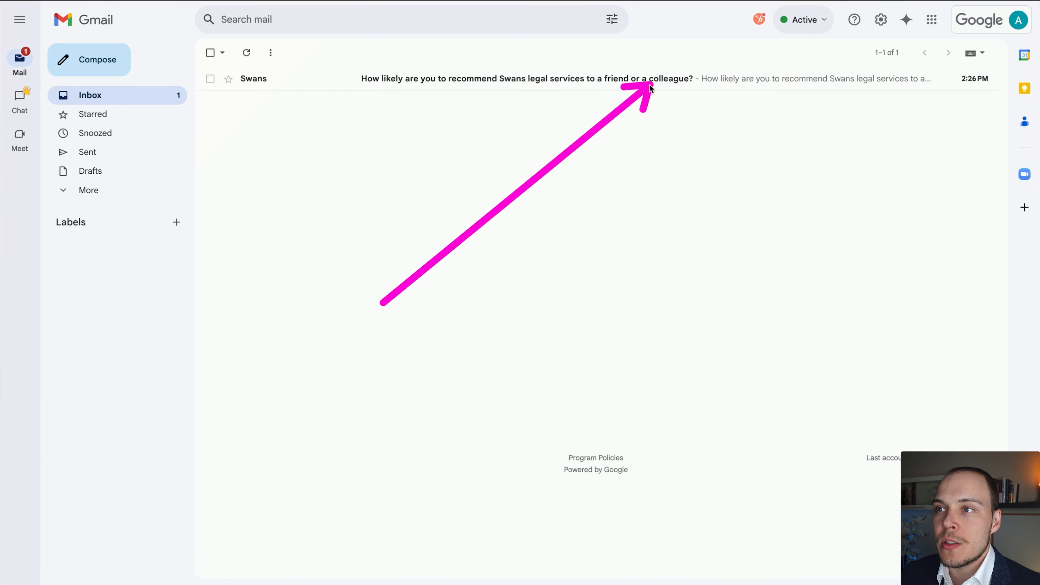
pyautogui.click(377, 84)
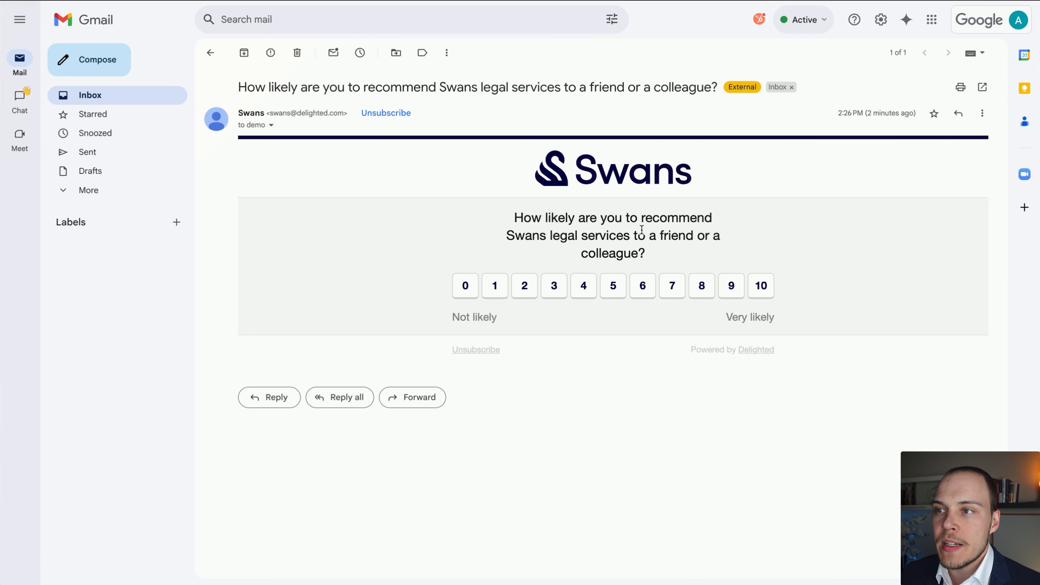
pyautogui.moveTo(648, 446)
pyautogui.mouseDown()
pyautogui.moveTo(585, 248)
pyautogui.moveTo(646, 205)
pyautogui.moveTo(603, 292)
pyautogui.mouseUp()
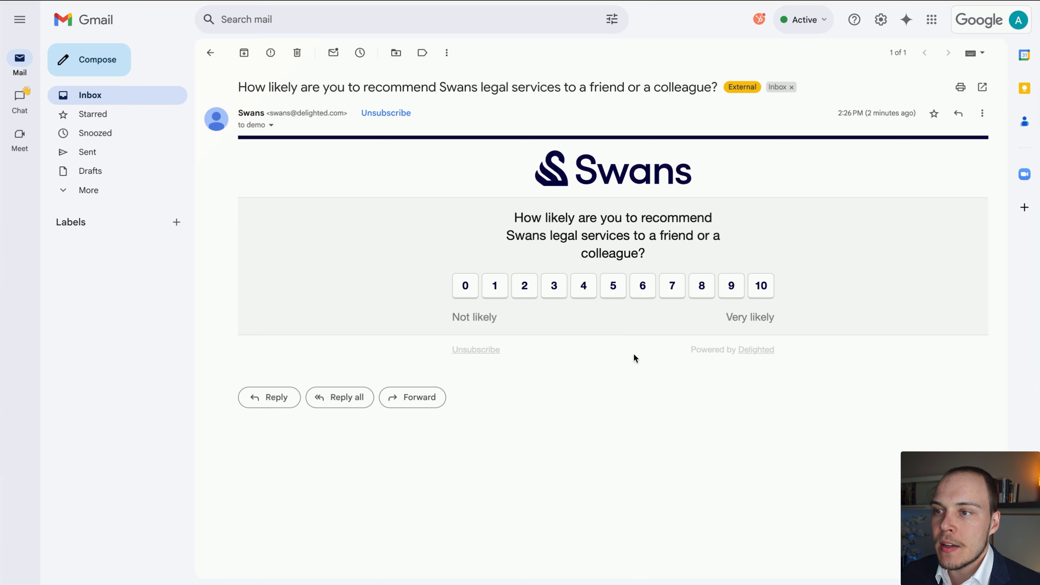
pyautogui.click(732, 296)
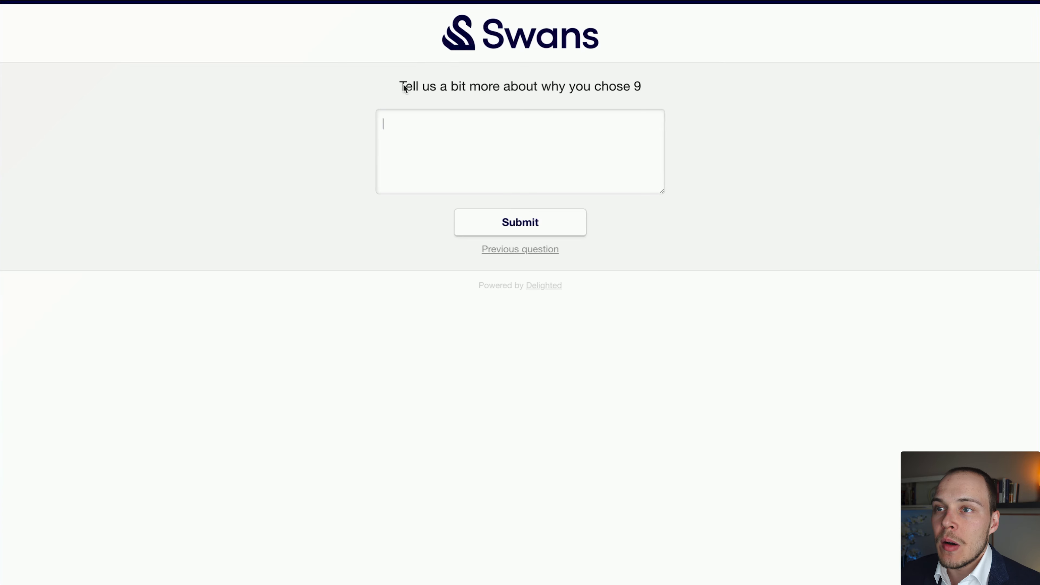
# Enter "Great response times." as the reason for the chosen score and submit the survey feedback.
pyautogui.moveTo(403, 85); pyautogui.dragTo(643, 92)
pyautogui.click(449, 88)
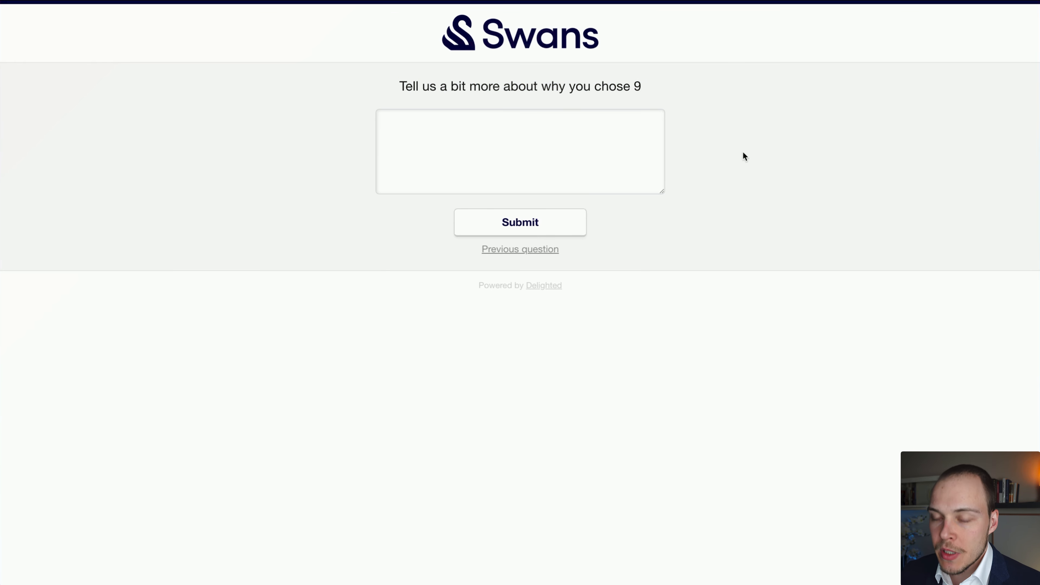
pyautogui.write('Great response times')
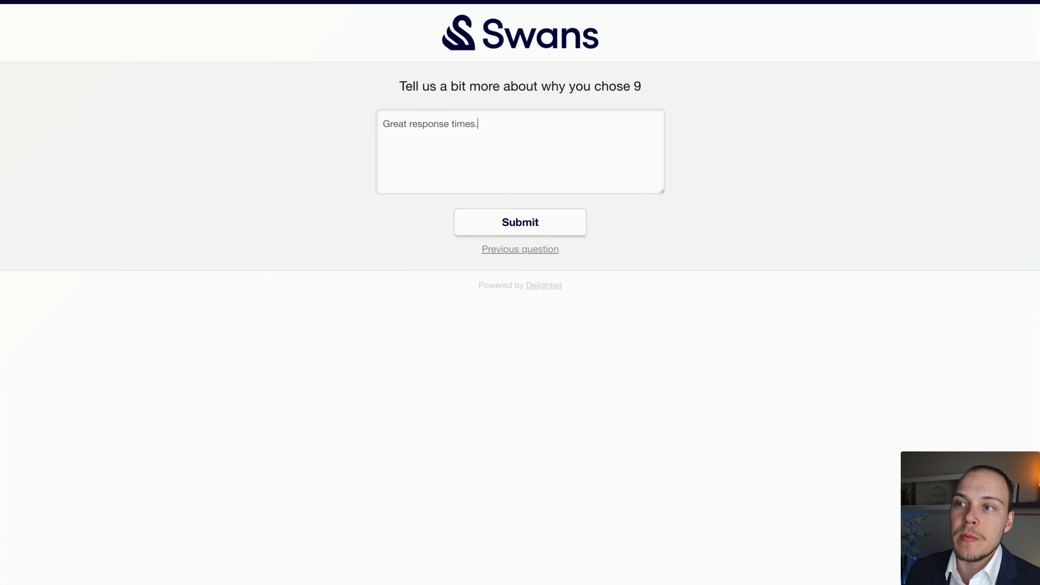
pyautogui.write('.')
pyautogui.click(550, 233)
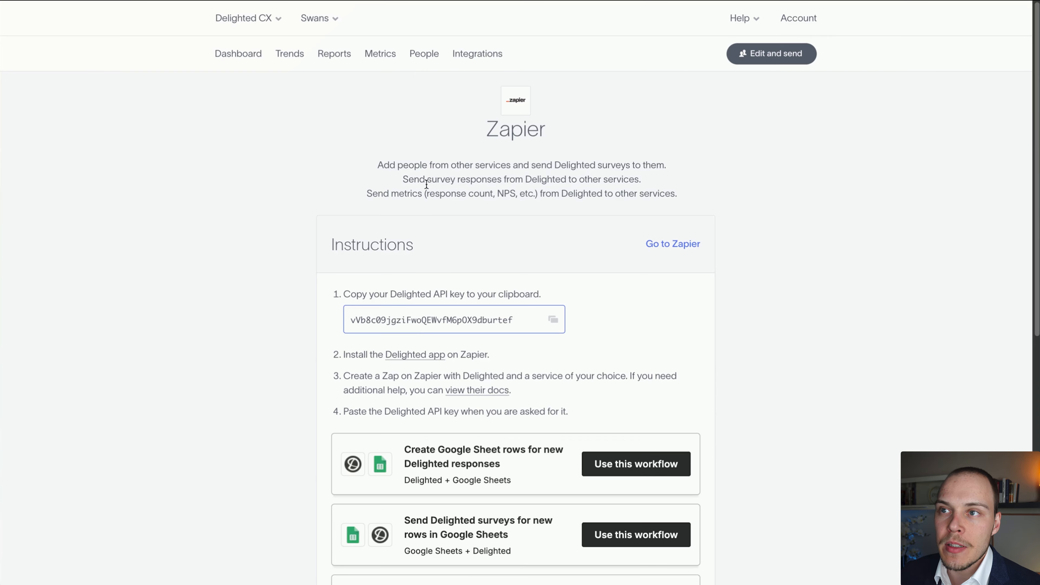
# Switch to Delighted and check the survey recipient in the people list and the response on the dashboard.
pyautogui.click(427, 59)
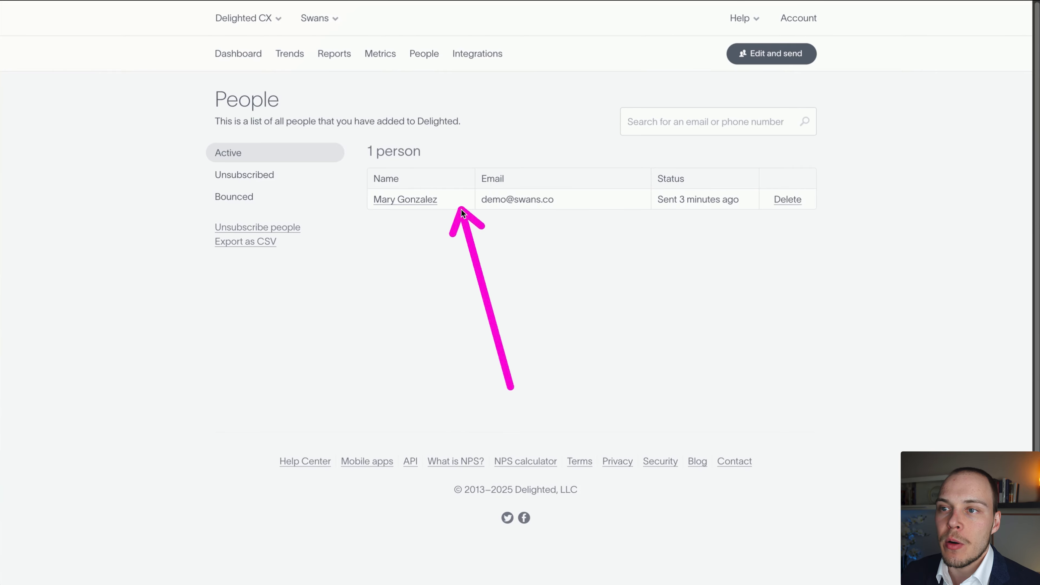
pyautogui.click(248, 62)
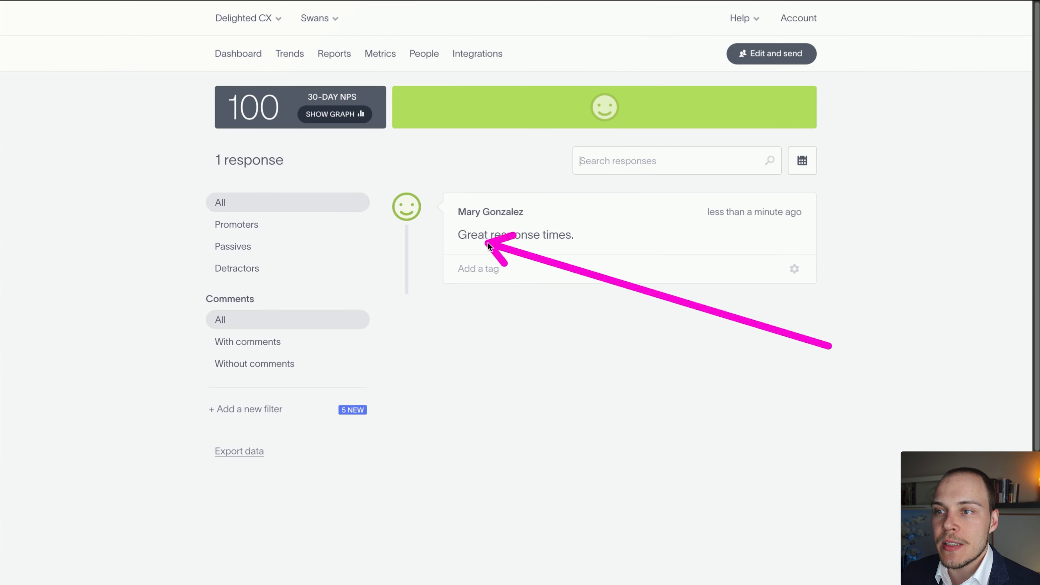
# Examine Delighted's Over time and Snapshot reports for the NPS trend, score breakdown and submitted comment.
pyautogui.click(330, 57)
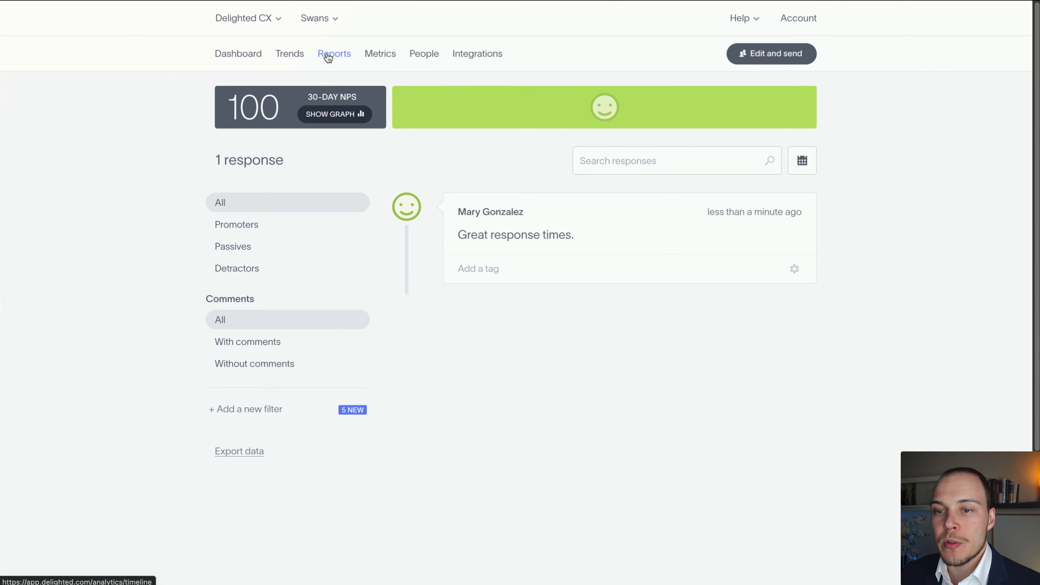
pyautogui.scroll(-2, 861, 272)
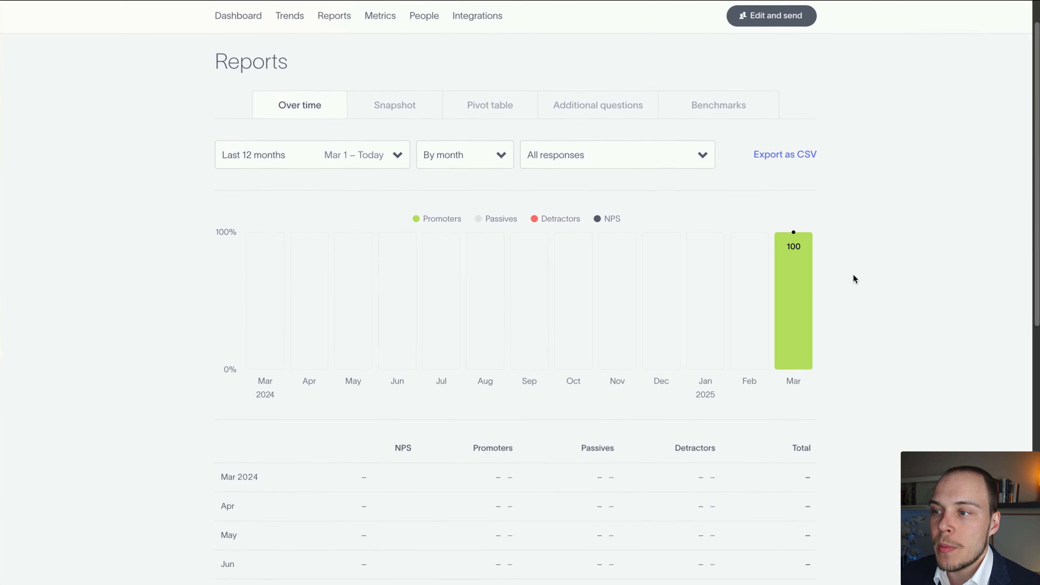
pyautogui.scroll(-1, 854, 274)
pyautogui.scroll(-1, 832, 235)
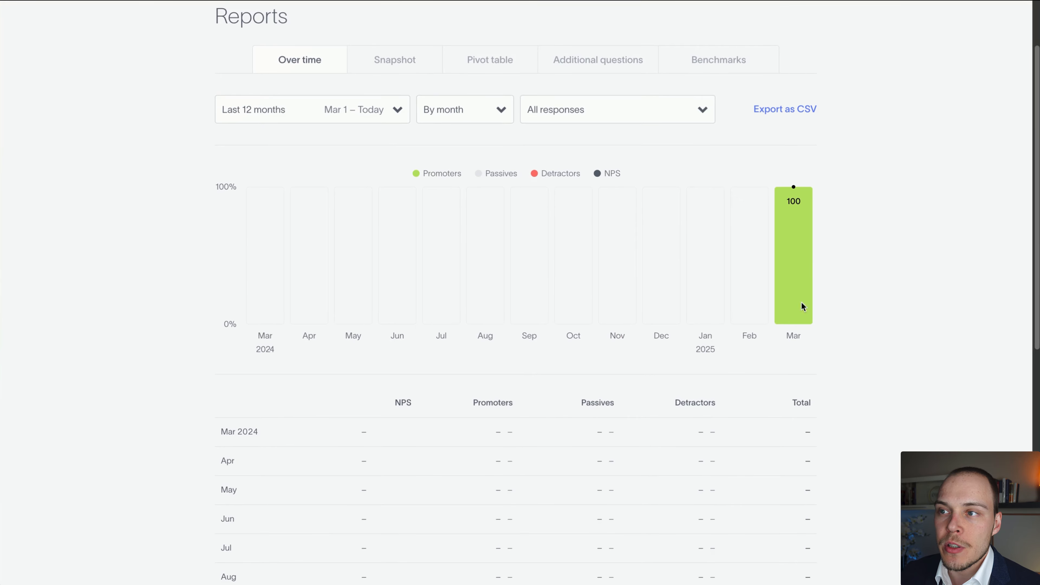
pyautogui.scroll(-10, 803, 307)
pyautogui.scroll(15, 796, 305)
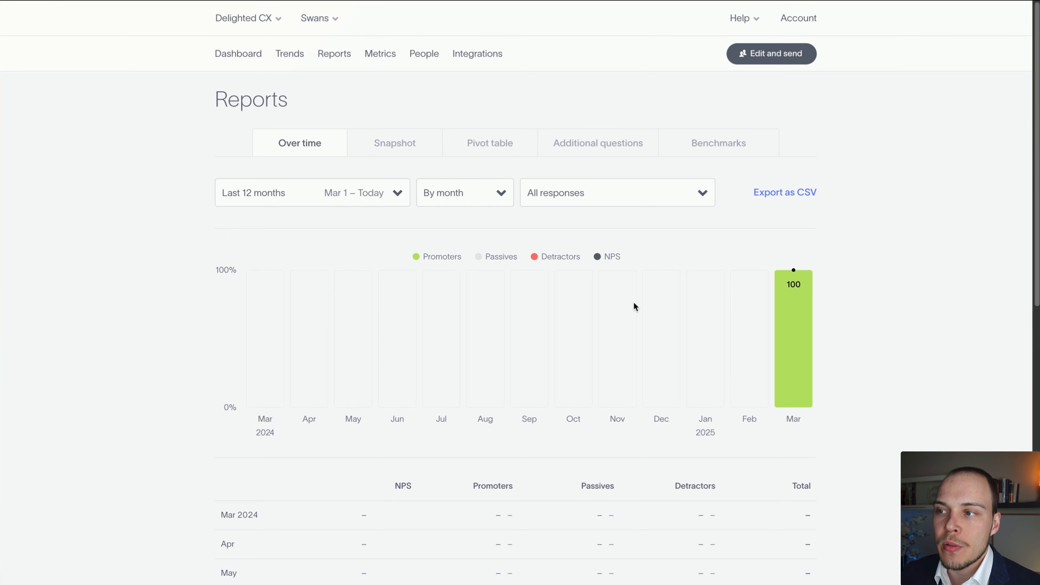
pyautogui.scroll(-4, 664, 336)
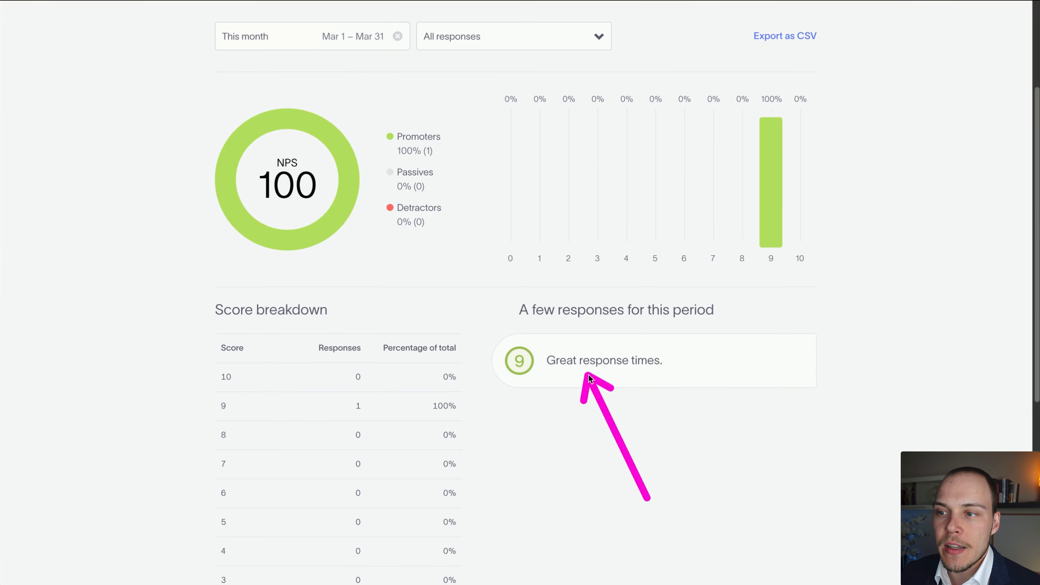
pyautogui.scroll(4, 757, 320)
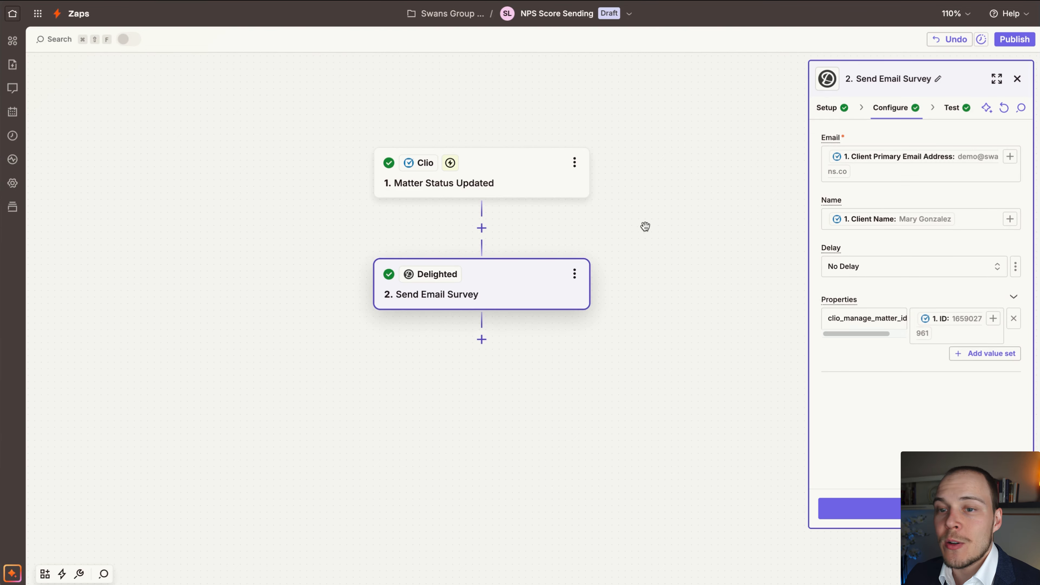
# Switch back to Zapier, publish the NPS Score Sending Zap and open its run history.
pyautogui.click(1018, 81)
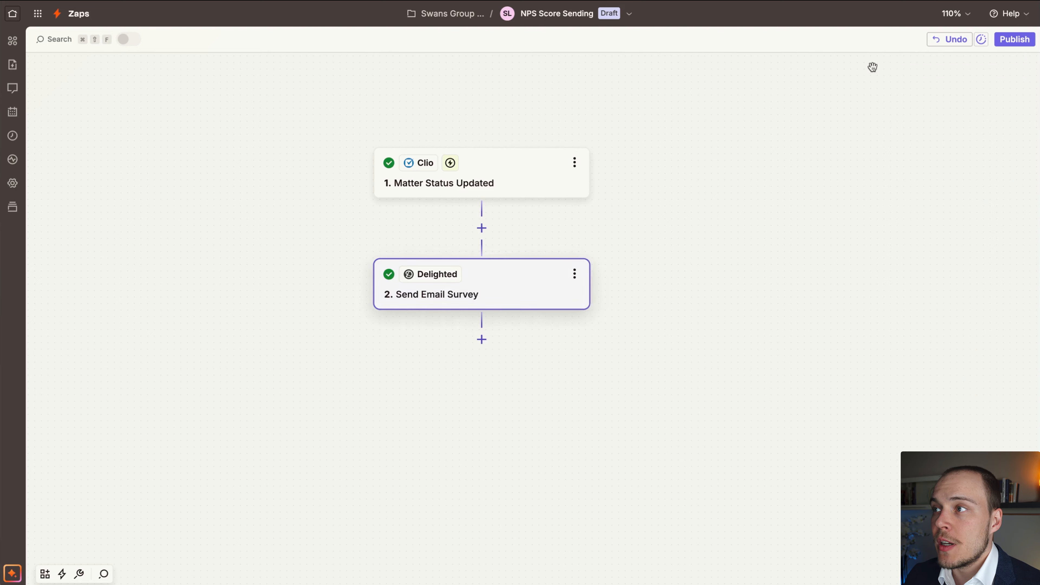
pyautogui.click(1012, 43)
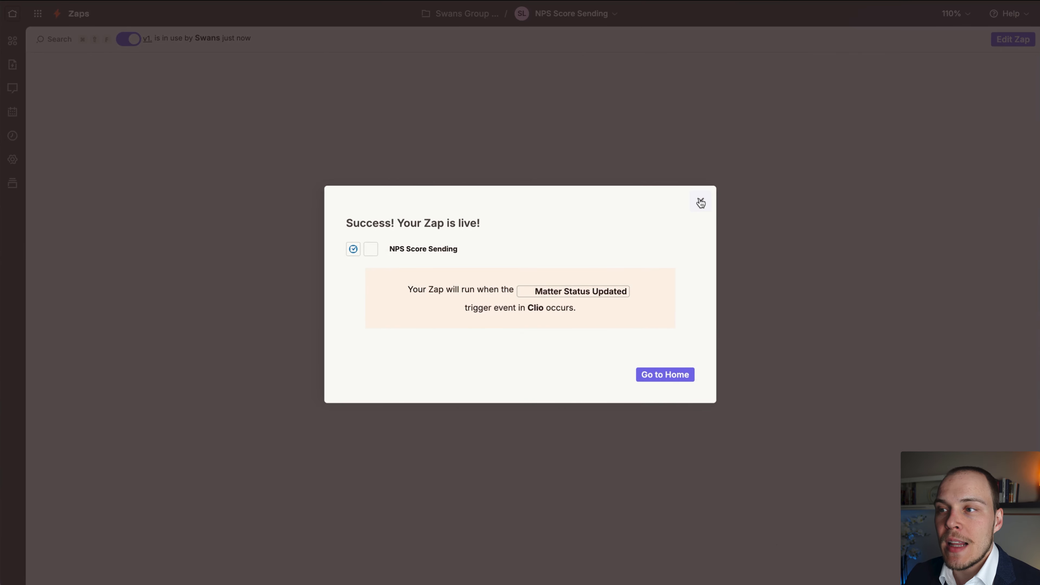
pyautogui.click(701, 202)
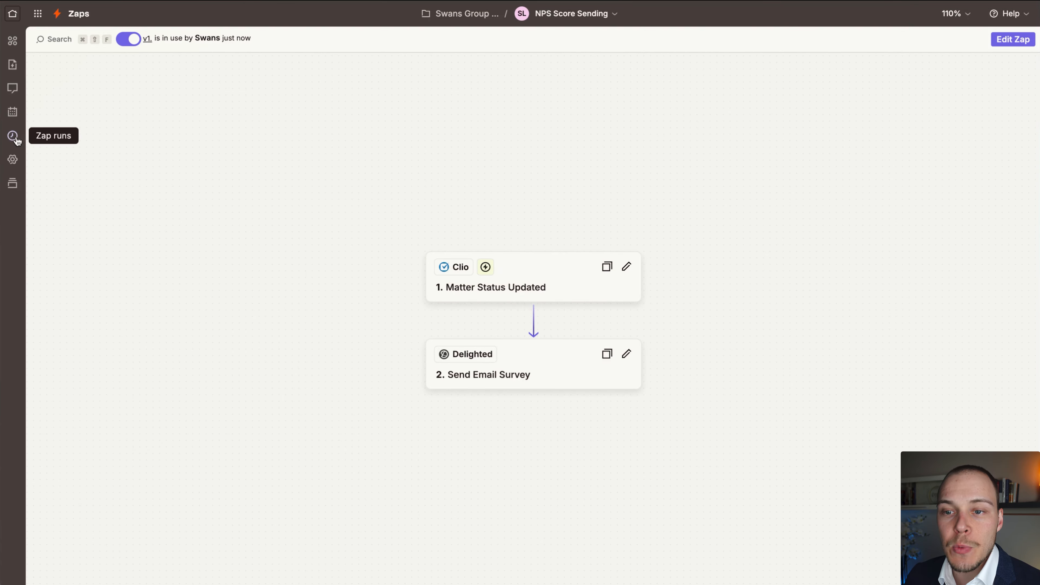
pyautogui.click(15, 138)
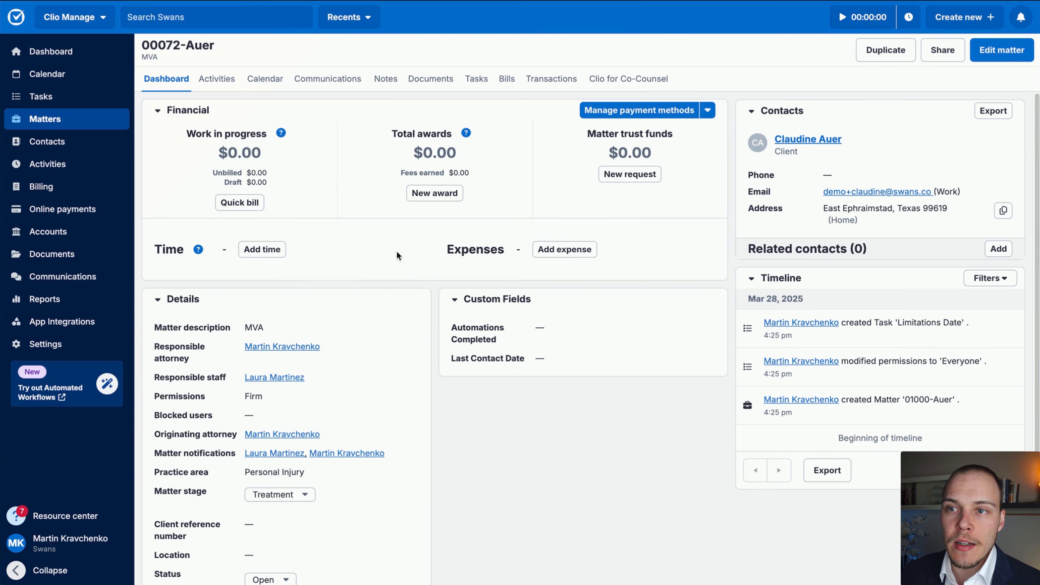
# Switch to the MVA matter in Clio and set its status to Closed.
pyautogui.scroll(-4, 429, 311)
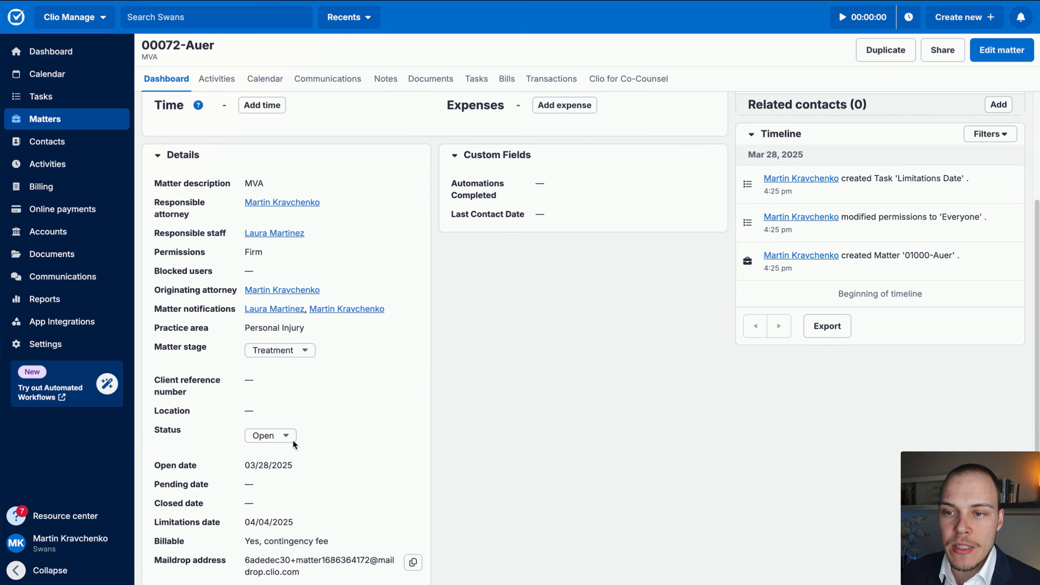
pyautogui.click(283, 441)
pyautogui.click(308, 450)
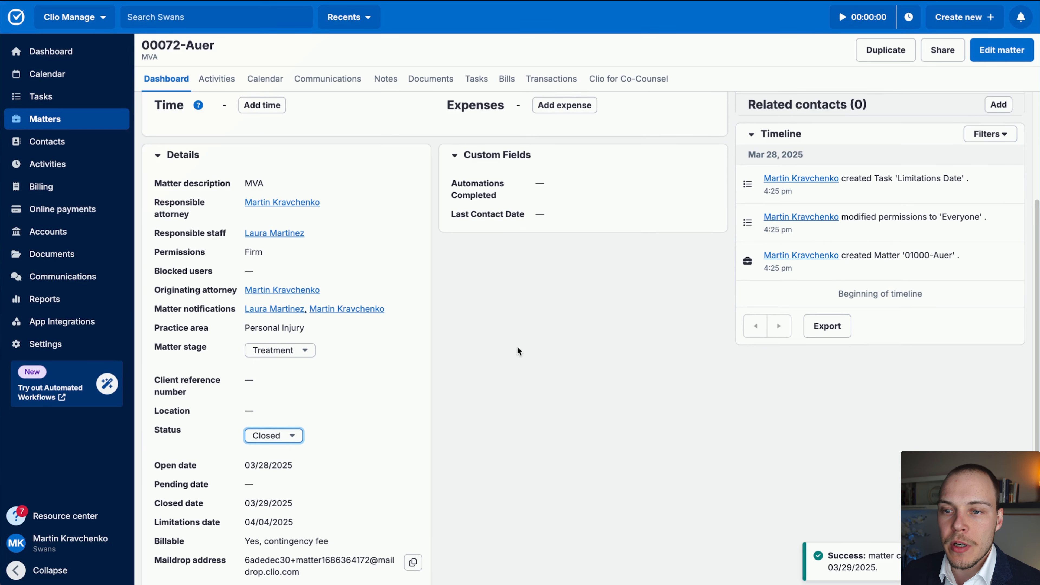
pyautogui.scroll(4, 517, 347)
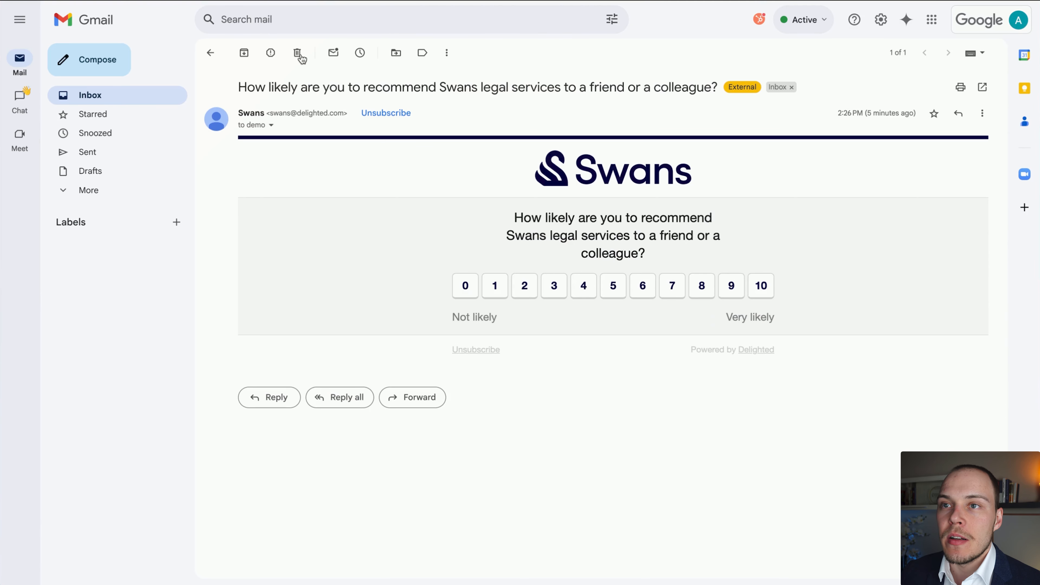
# Switch to Gmail, delete the already answered survey email and check the inbox for the new survey.
pyautogui.click(298, 53)
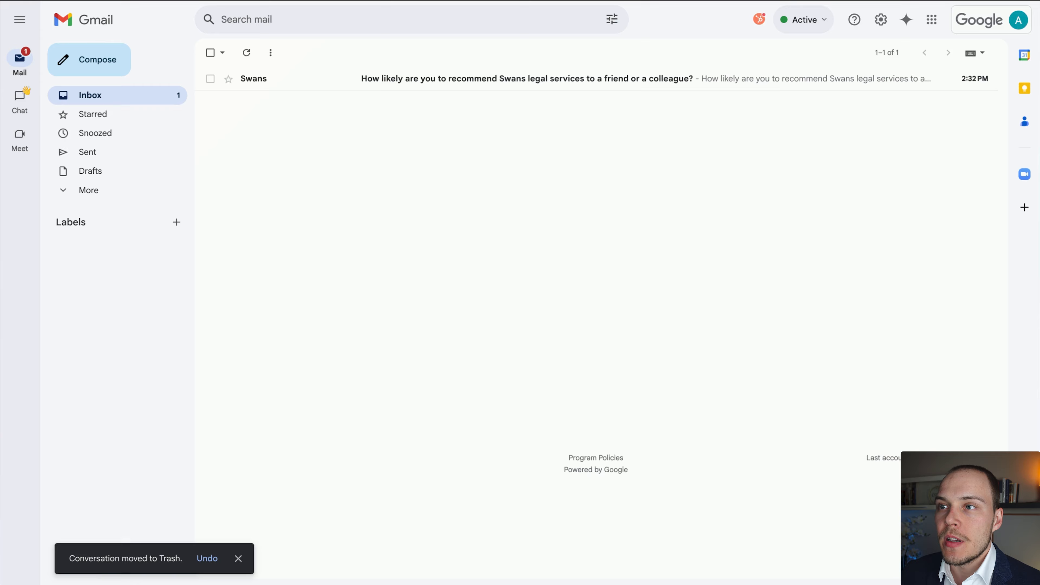
pyautogui.moveTo(354, 369)
pyautogui.mouseDown()
pyautogui.moveTo(369, 55)
pyautogui.moveTo(343, 87)
pyautogui.moveTo(405, 95)
pyautogui.moveTo(692, 75)
pyautogui.mouseUp()
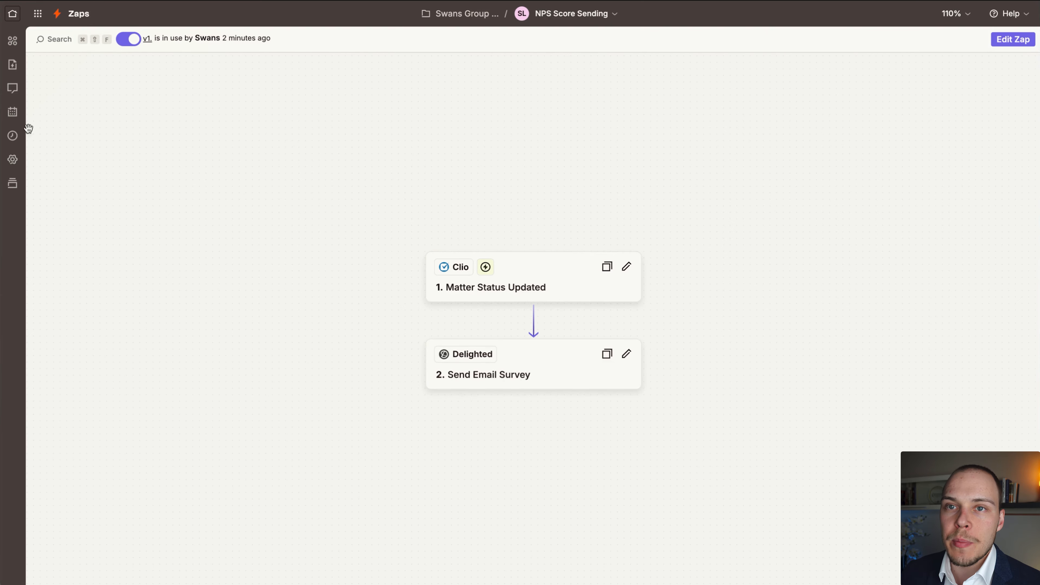
# Switch back to the published Zap in Zapier and open its Zap runs log.
pyautogui.moveTo(186, 267); pyautogui.dragTo(15, 138)
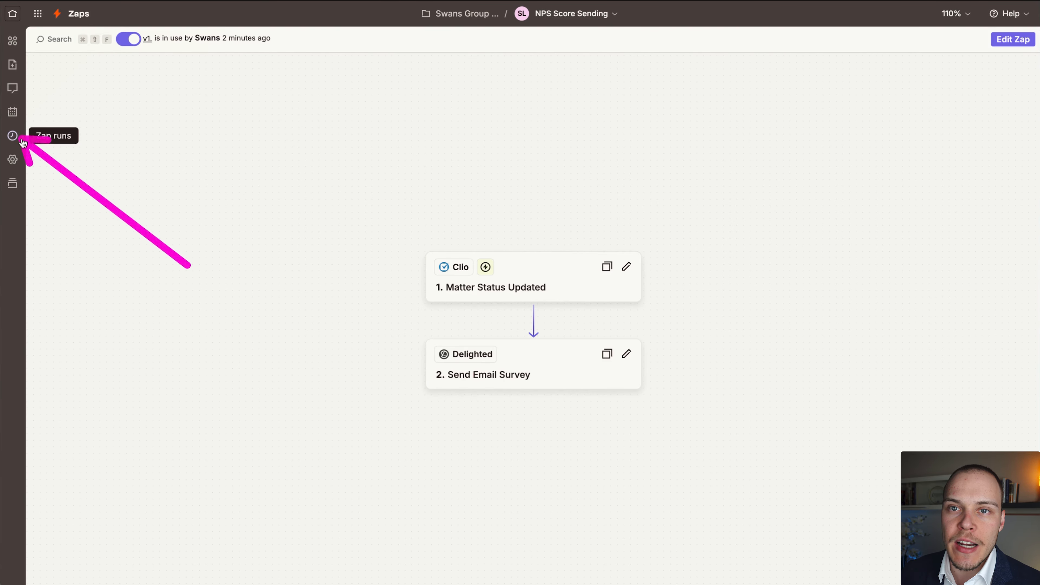
pyautogui.click(13, 136)
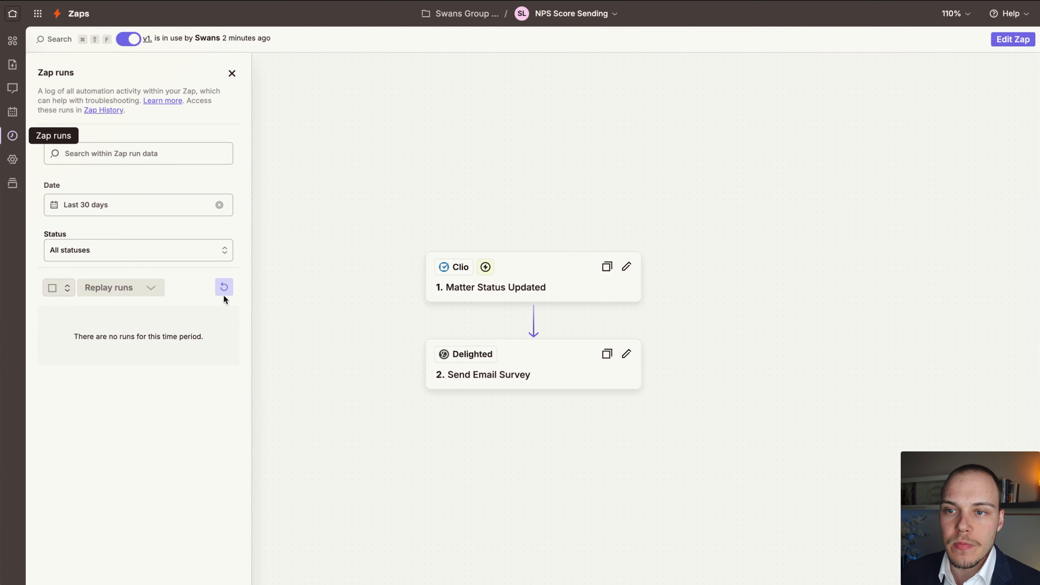
# Refresh the Zap runs log, open the latest run and examine the output data of its Clio and Delighted steps.
pyautogui.click(224, 287)
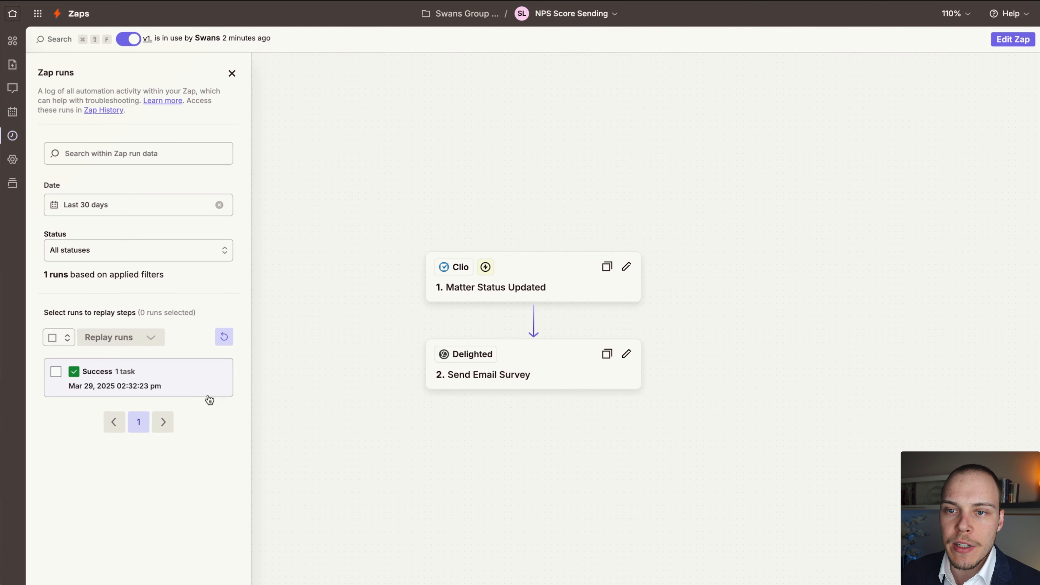
pyautogui.click(140, 385)
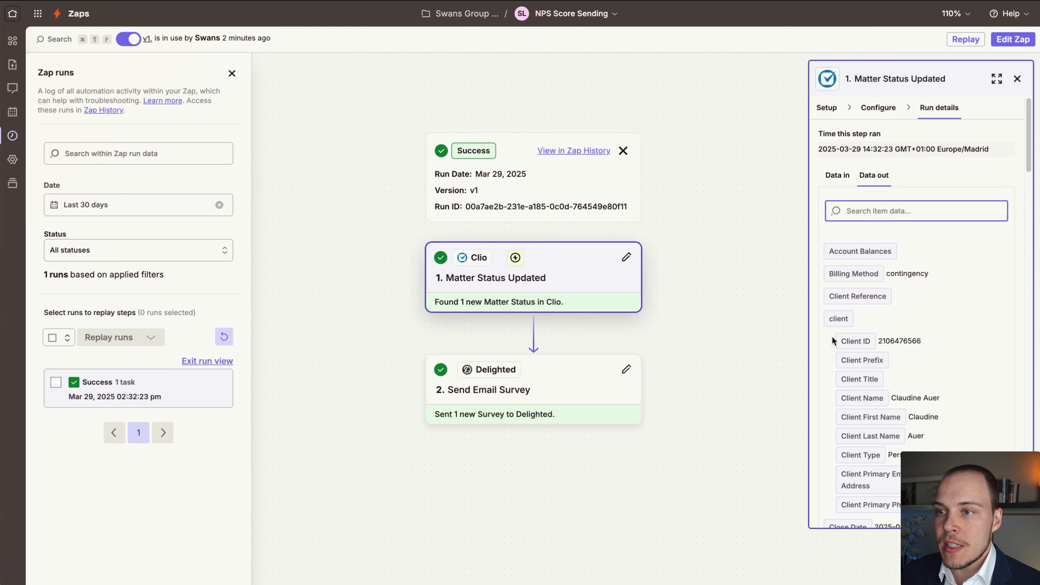
pyautogui.scroll(-4, 835, 340)
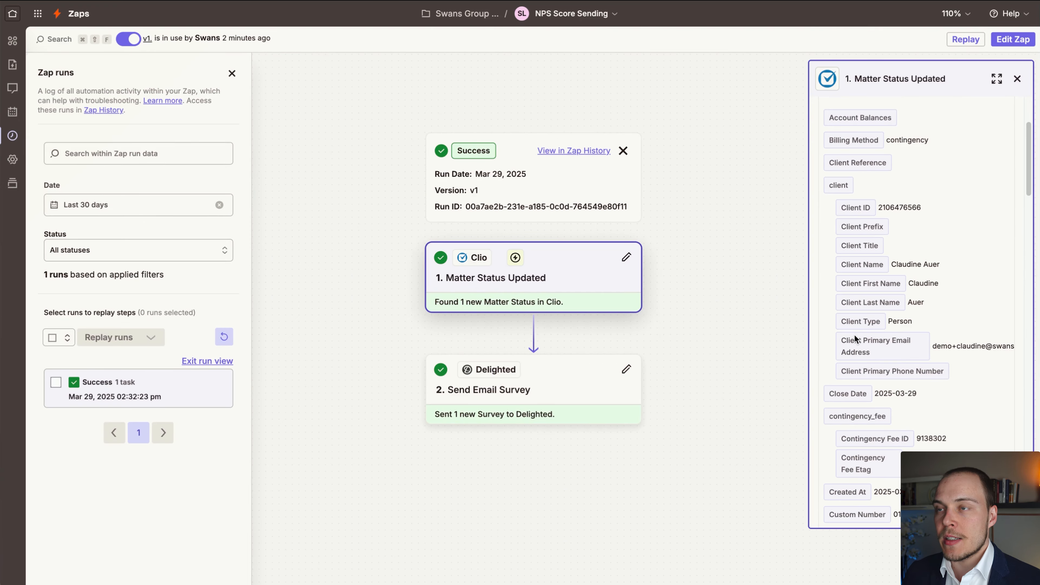
pyautogui.scroll(-1, 856, 339)
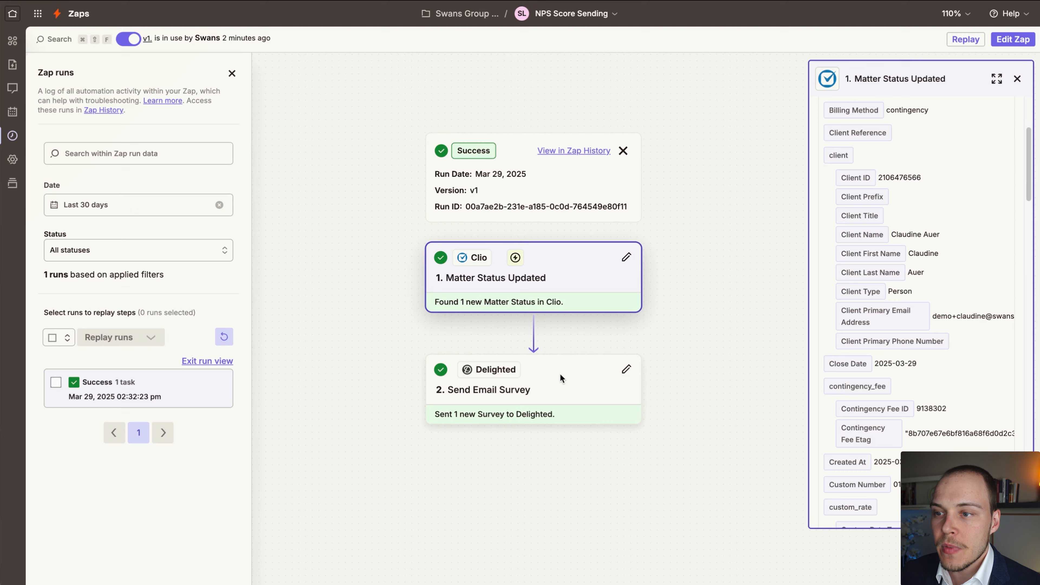
pyautogui.click(533, 384)
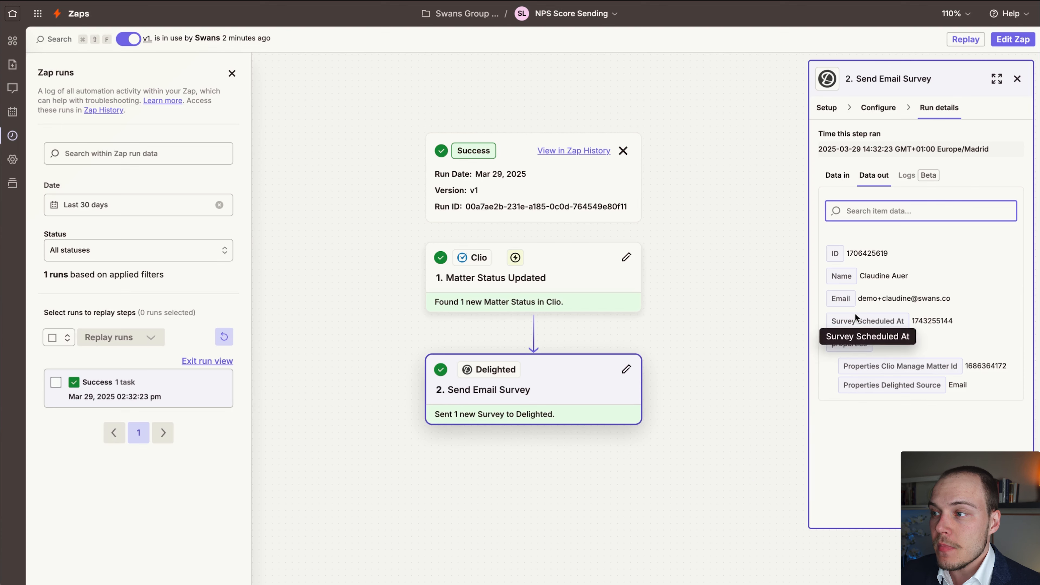
# Switch to Gmail to open the new survey email, and check the People list in Delighted.
pyautogui.click(622, 1)
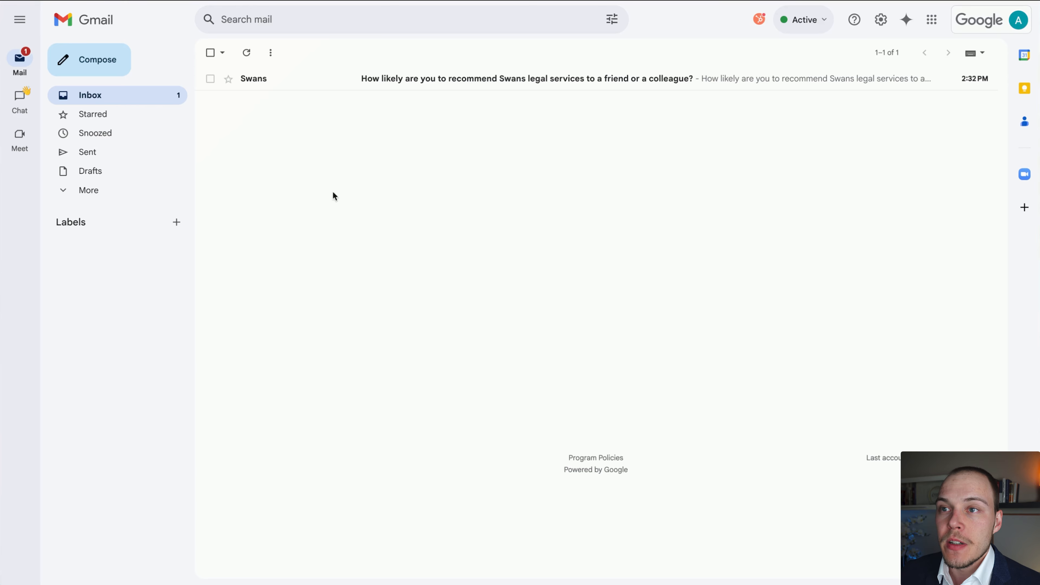
pyautogui.click(382, 79)
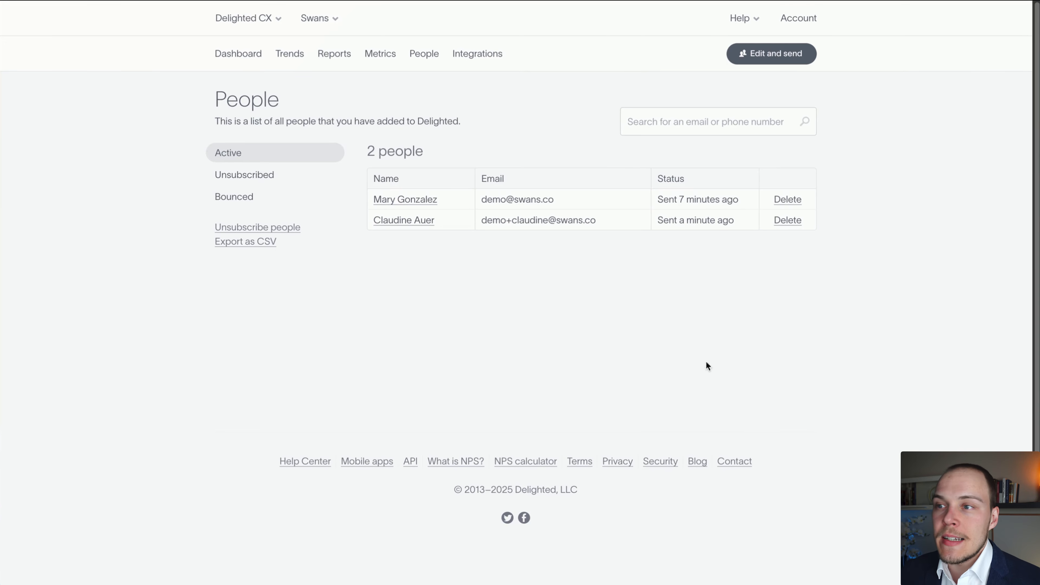
pyautogui.moveTo(788, 414)
pyautogui.mouseDown()
pyautogui.moveTo(657, 144)
pyautogui.moveTo(435, 194)
pyautogui.moveTo(437, 61)
pyautogui.moveTo(327, 81)
pyautogui.mouseUp()
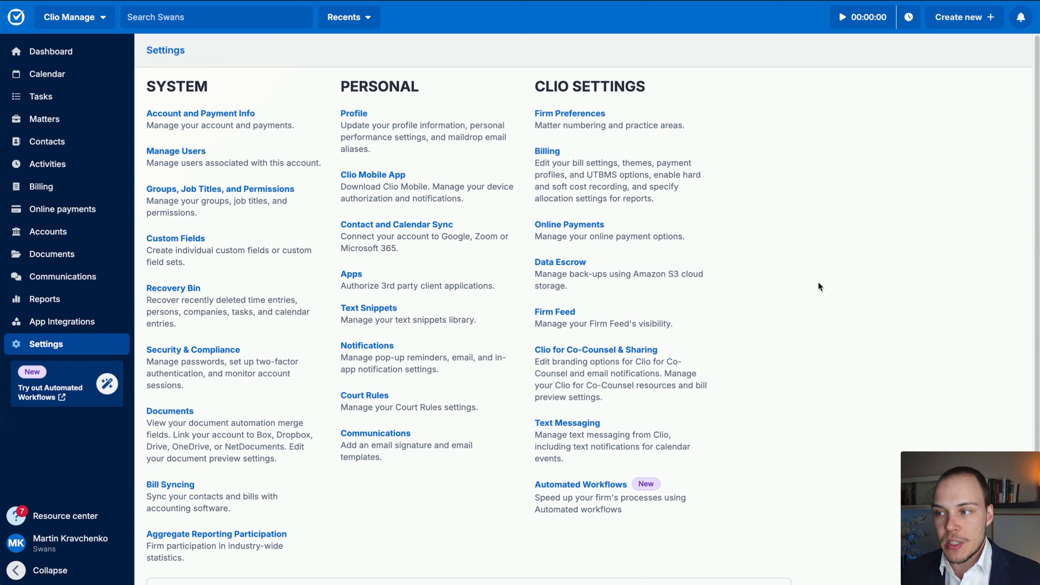
# Switch to Clio's custom field settings and add a matter custom field named "NPS: Latest Score".
pyautogui.click(61, 345)
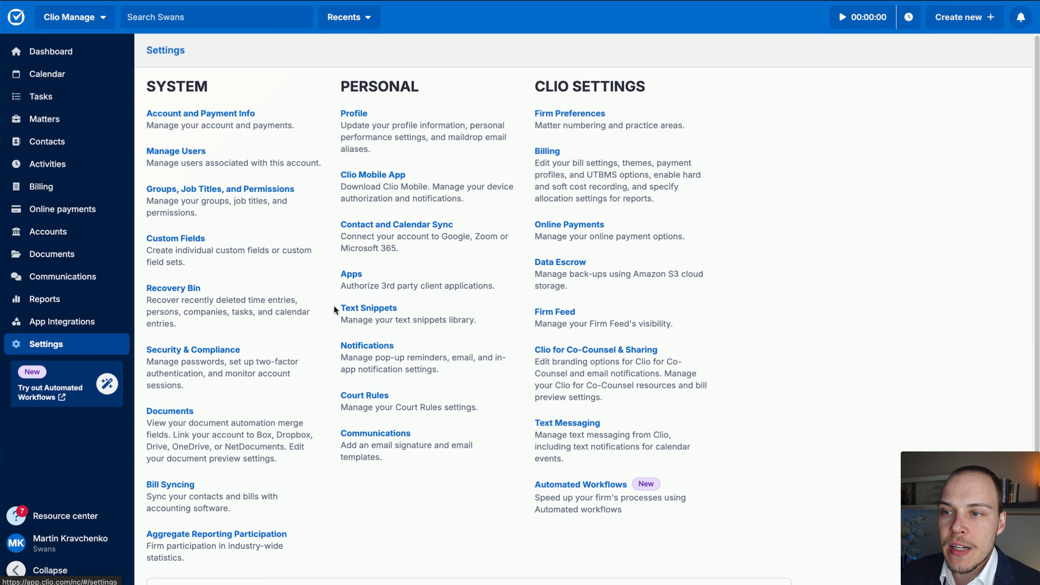
pyautogui.click(195, 239)
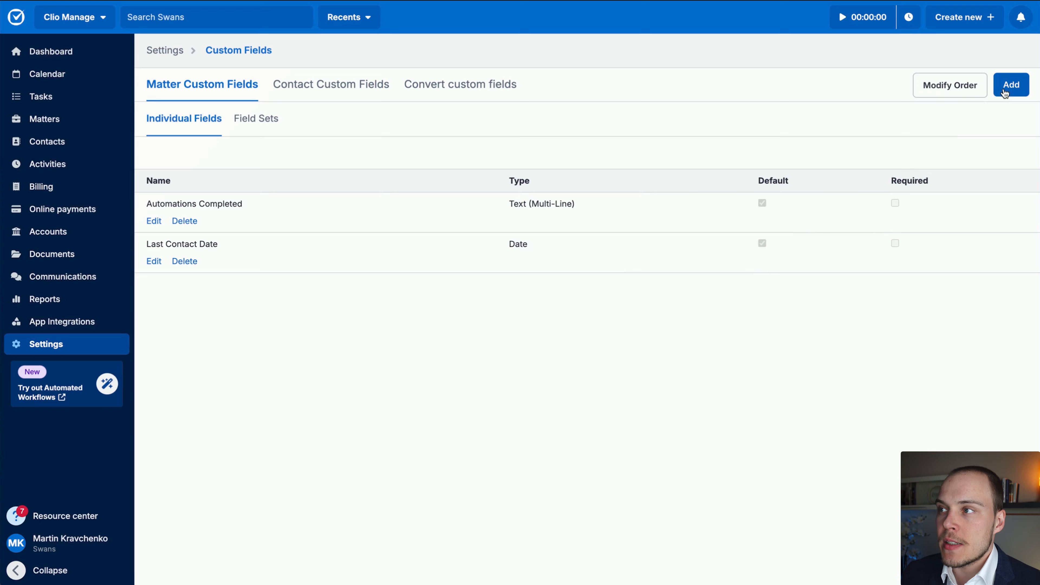
pyautogui.click(1012, 84)
pyautogui.write('N')
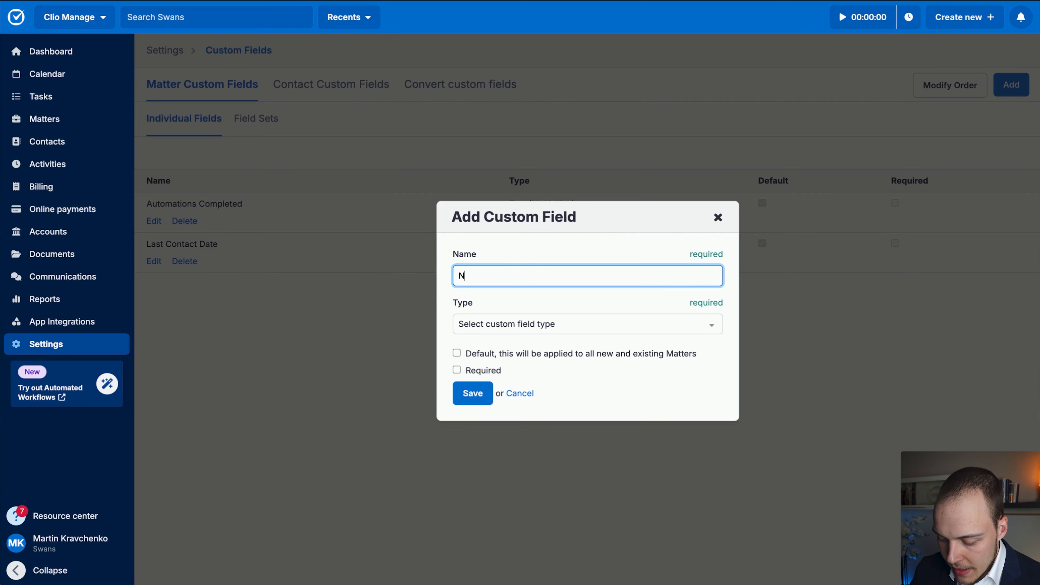
pyautogui.write('PS: Su')
pyautogui.press('BackSpace')
pyautogui.press('BackSpace')
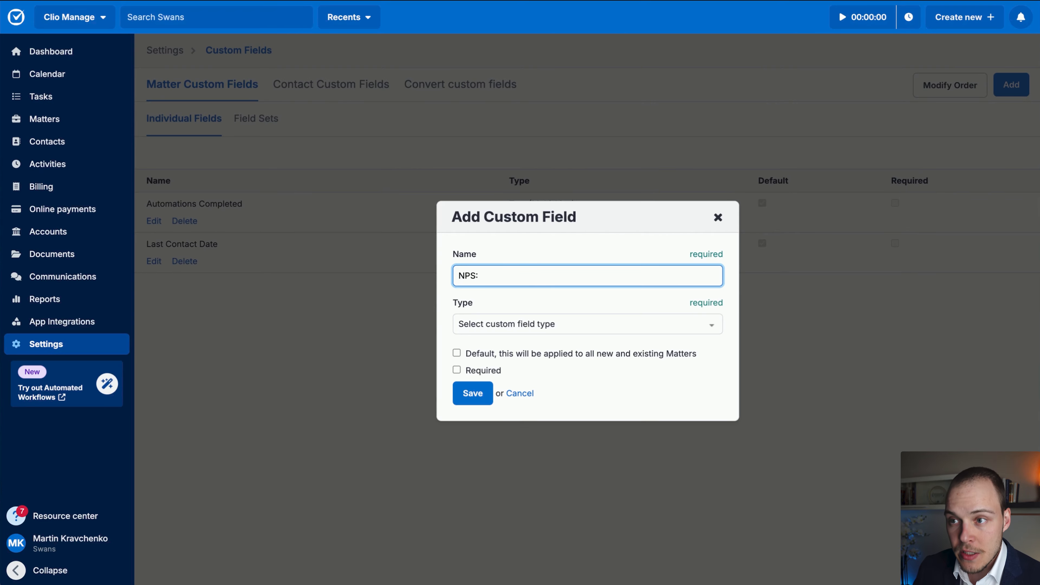
pyautogui.write('Latest Sc')
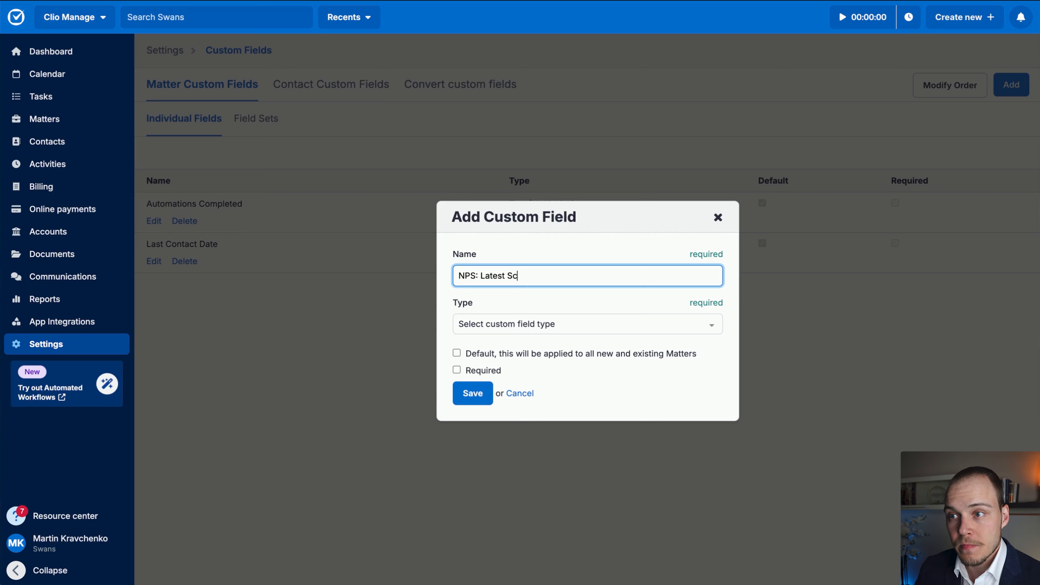
pyautogui.write('ore')
# Set the new score field's type to Integer, make it default for all matters and save it.
pyautogui.click(493, 333)
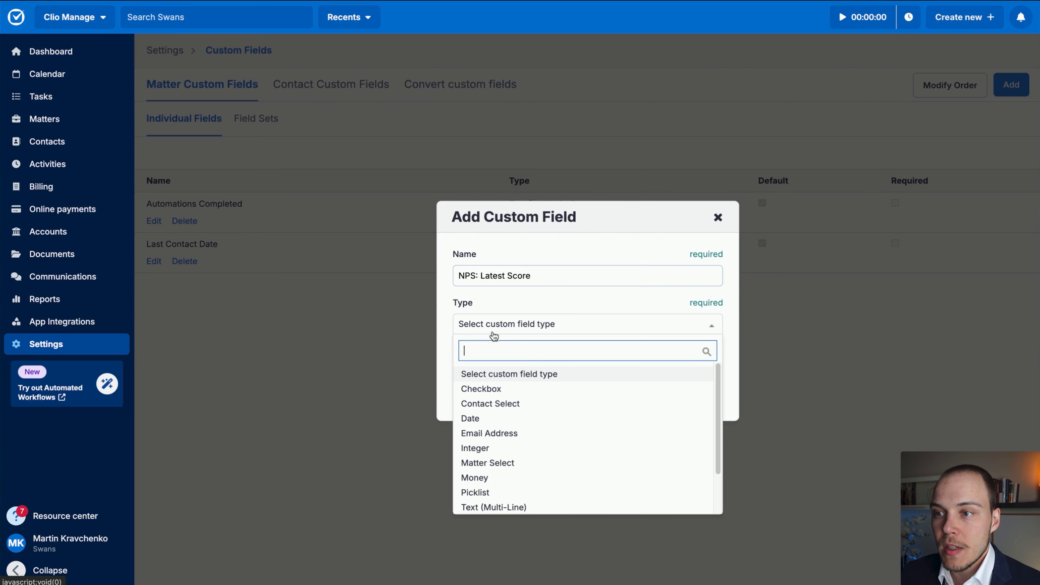
pyautogui.click(498, 444)
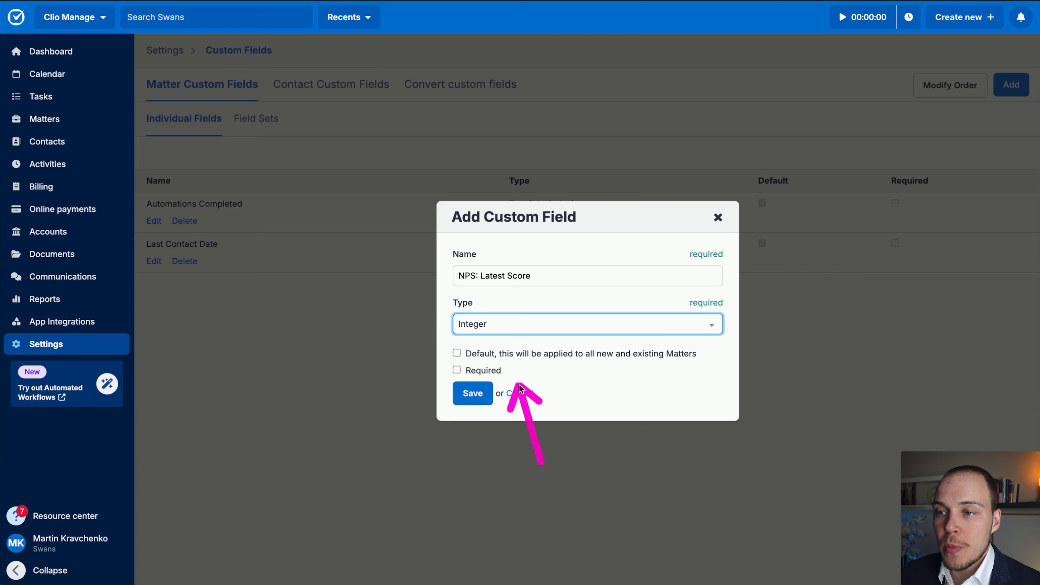
pyautogui.click(528, 355)
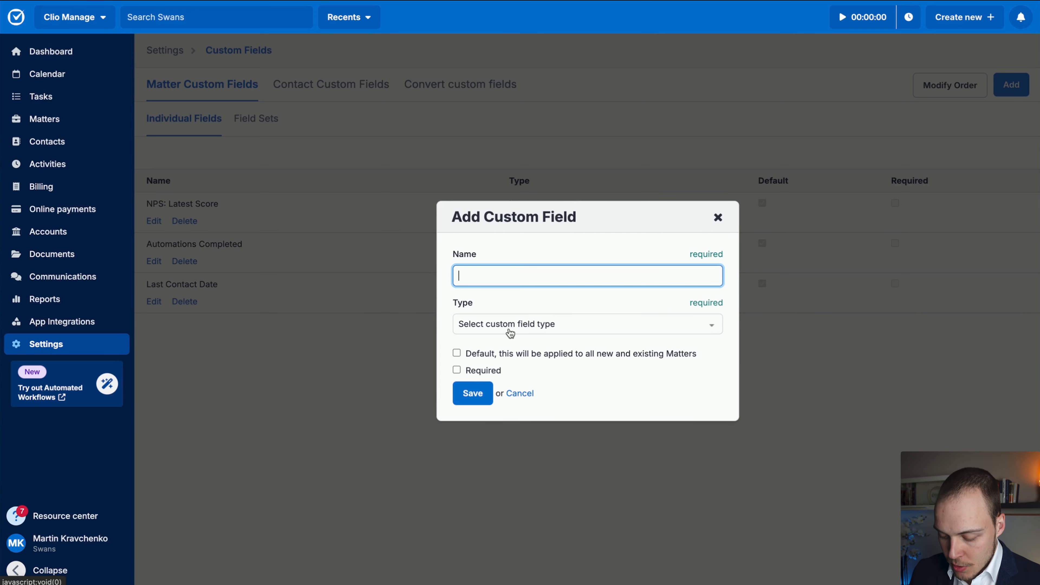
# Add a matter custom field "NPS: Latest Comment" of type Text (Multi-Line), default for all matters, and save it.
pyautogui.write('NPS: L')
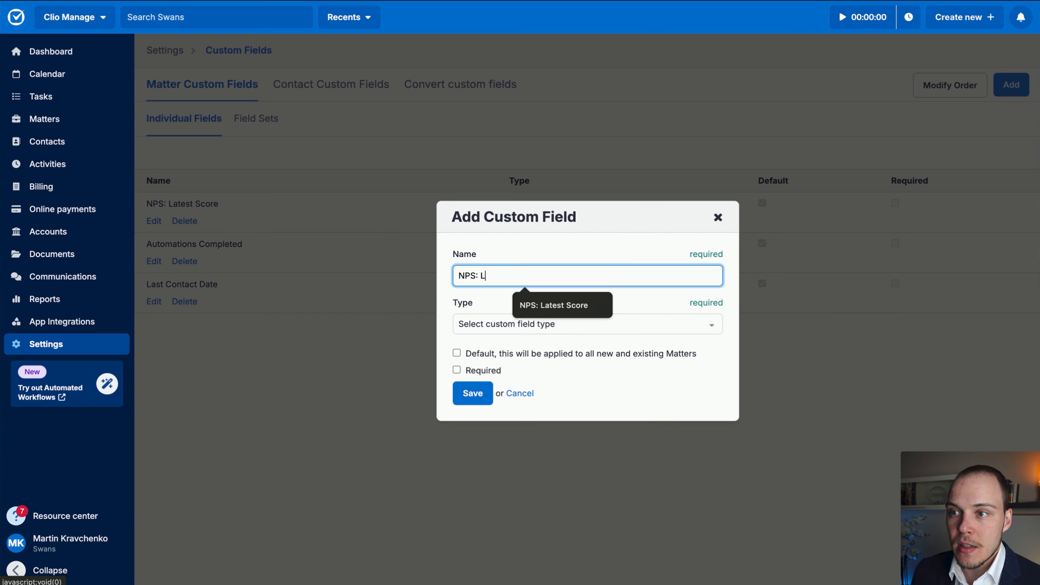
pyautogui.write('atest Comment')
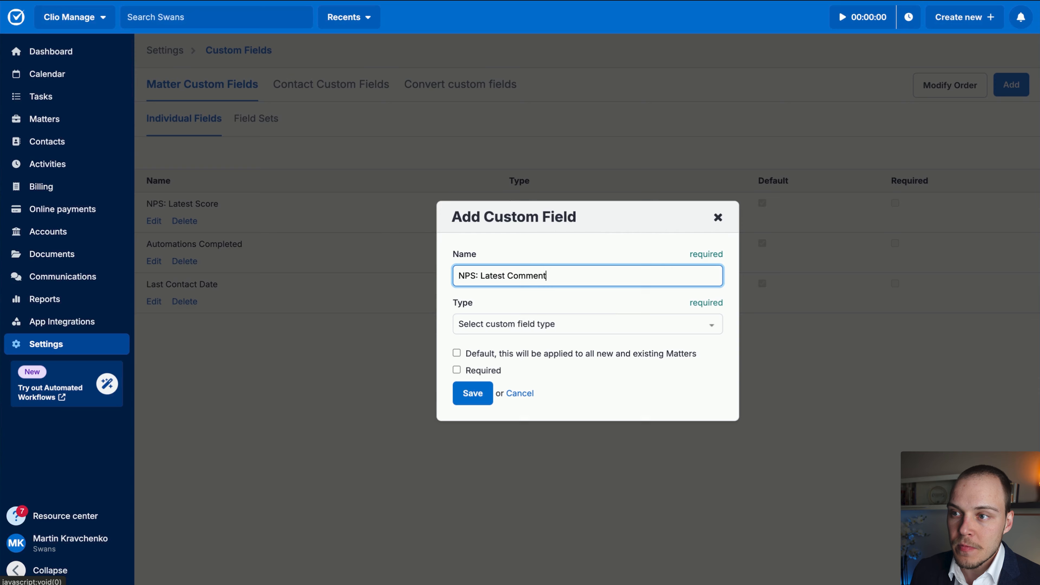
pyautogui.click(495, 328)
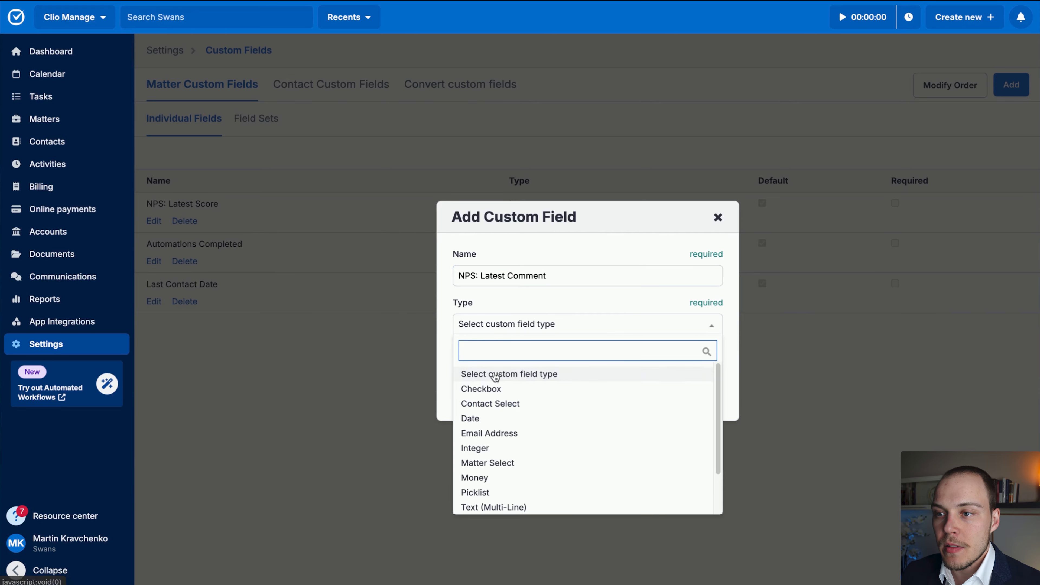
pyautogui.scroll(-2, 518, 459)
pyautogui.click(520, 457)
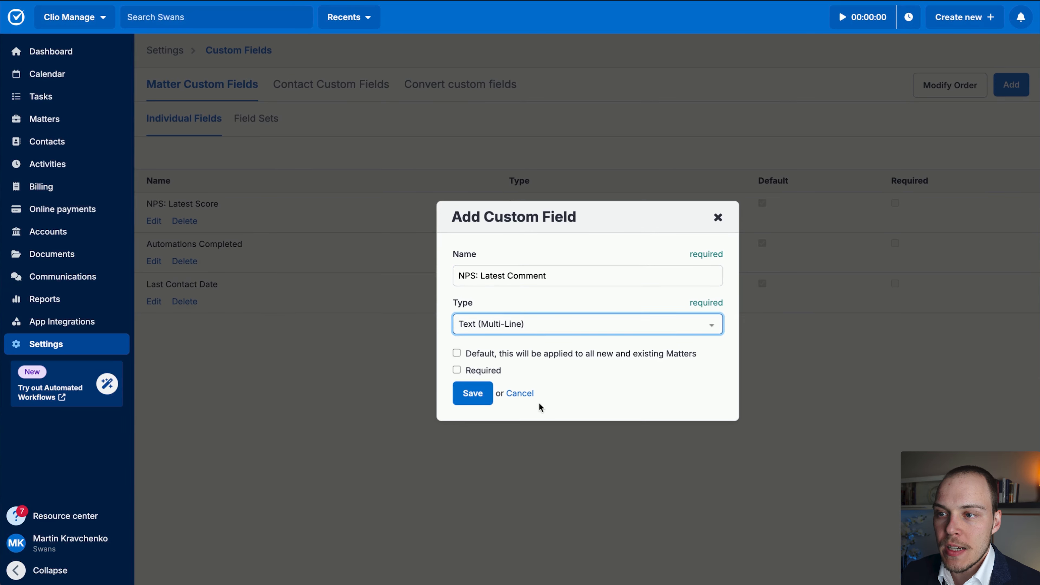
pyautogui.click(498, 353)
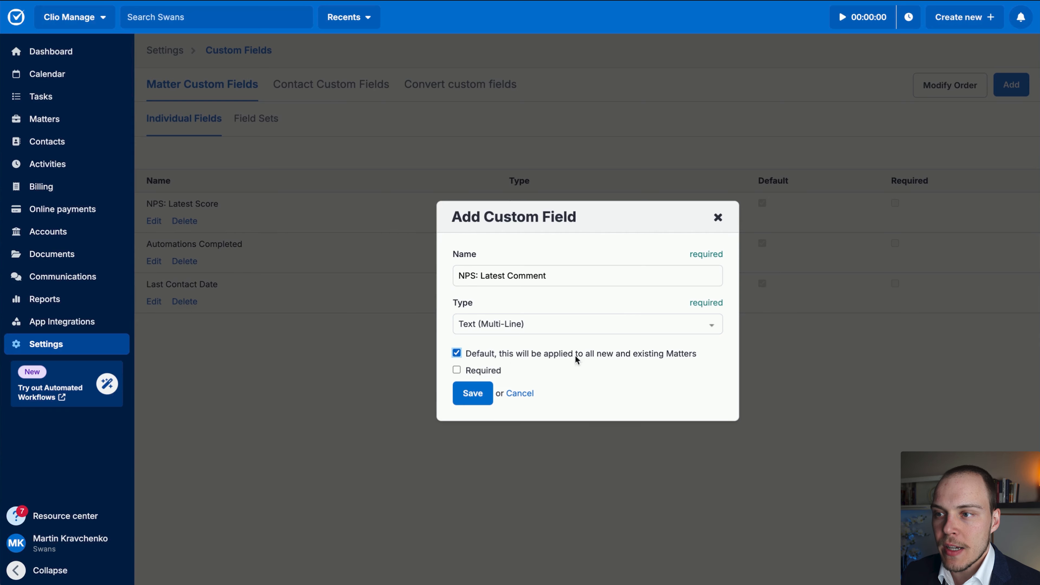
pyautogui.click(474, 403)
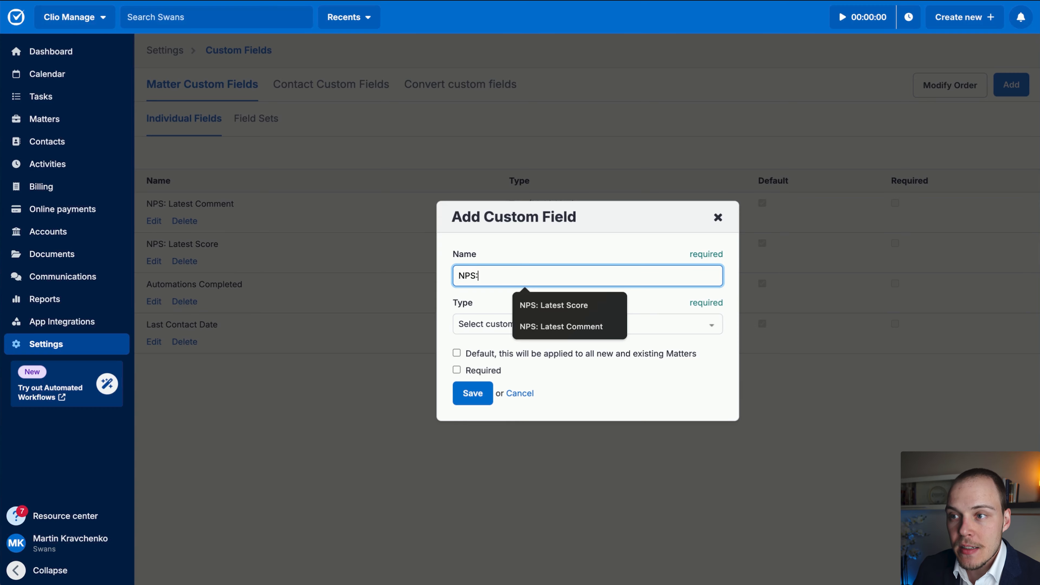
# Add a matter custom field "NPS: Latest Received Date" of type Date, default for all matters, and close the blank custom field form.
pyautogui.write('Received Date')
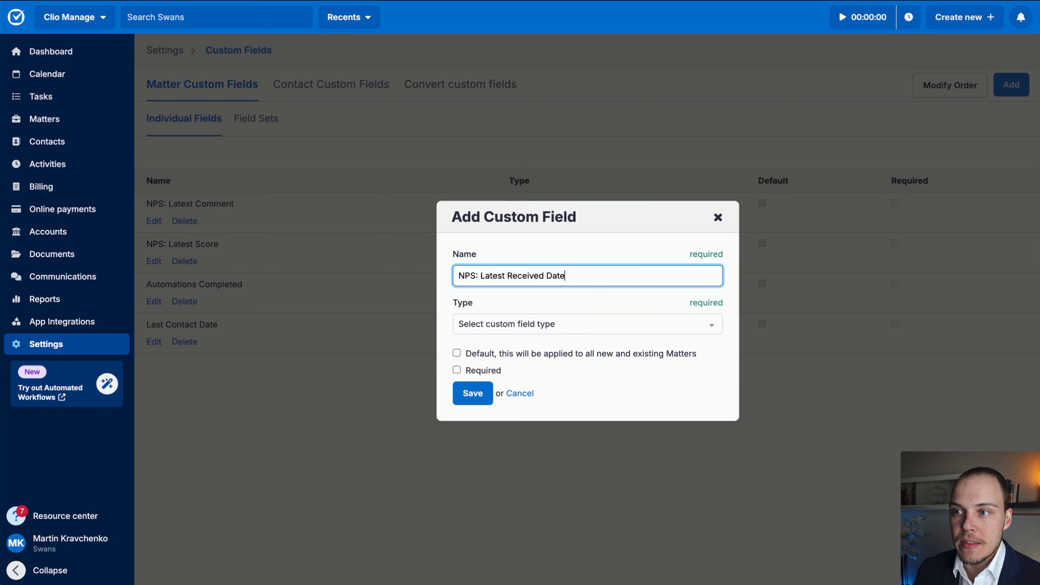
pyautogui.click(485, 323)
pyautogui.write('date')
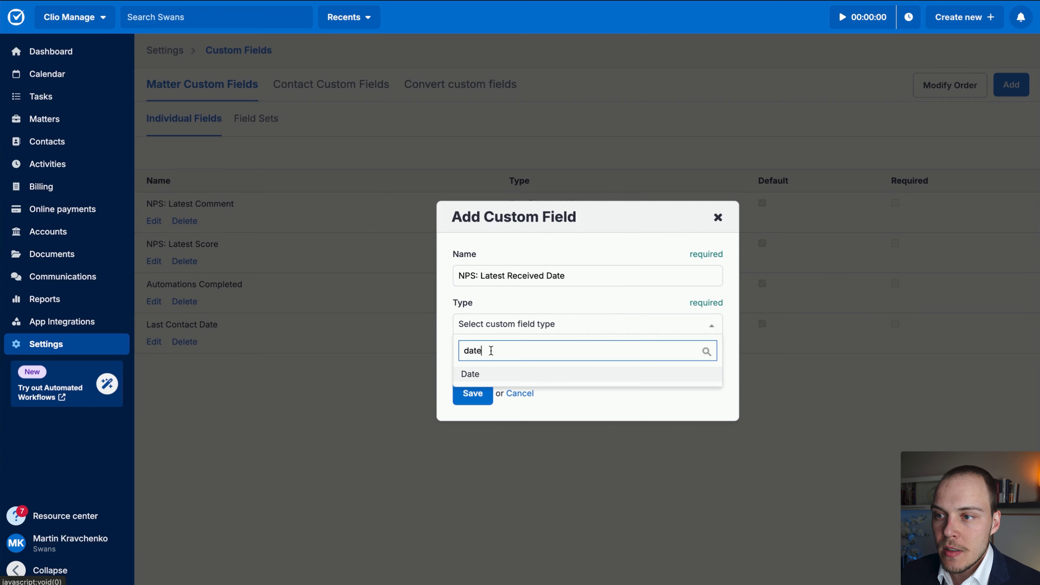
pyautogui.click(485, 374)
pyautogui.click(480, 355)
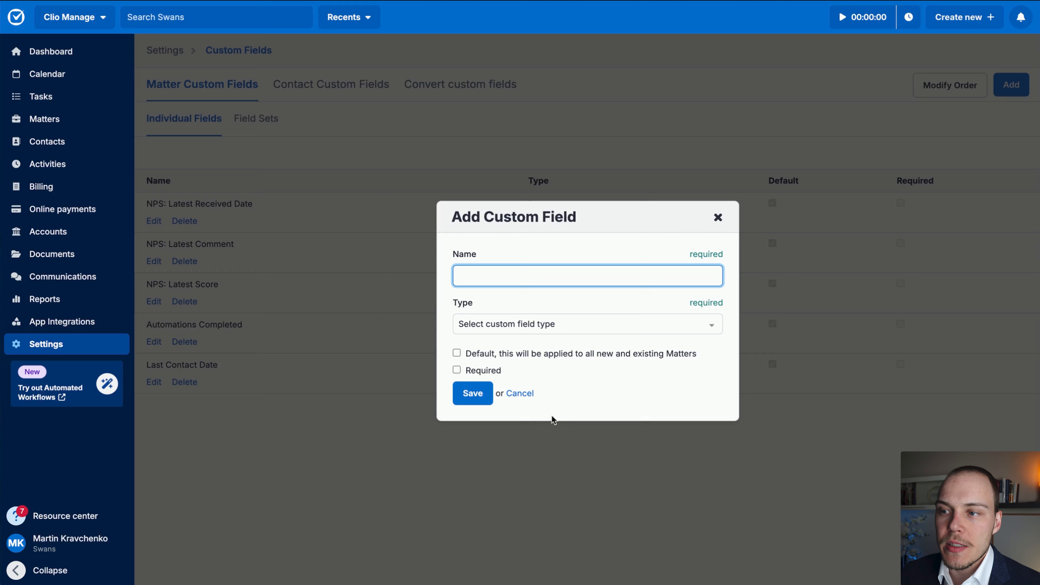
pyautogui.click(526, 397)
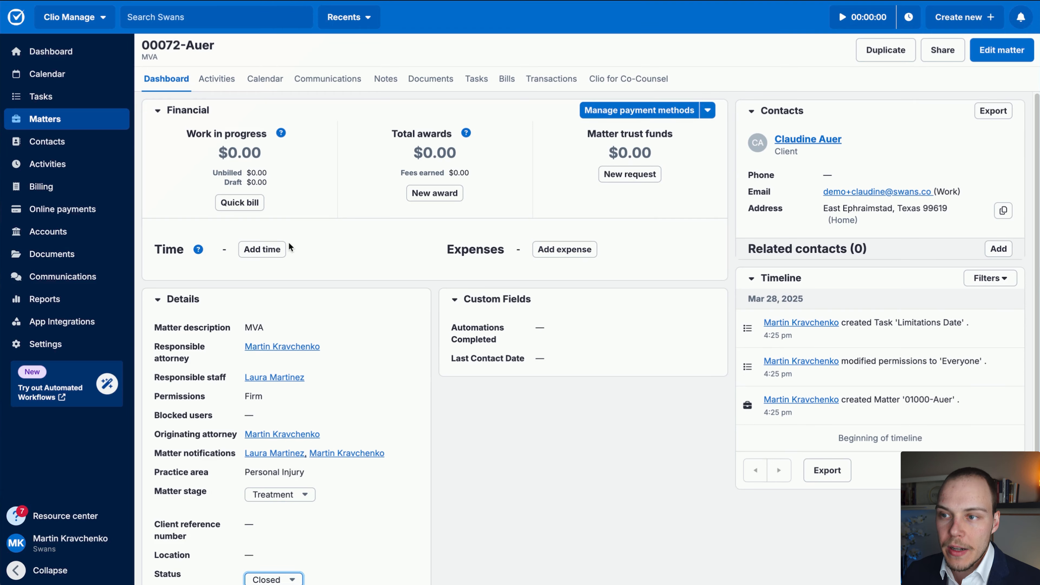
# Reload the MVA matter in Clio and switch back to Zapier to create a new Zap in the existing Zap's folder.
pyautogui.press('super+r')
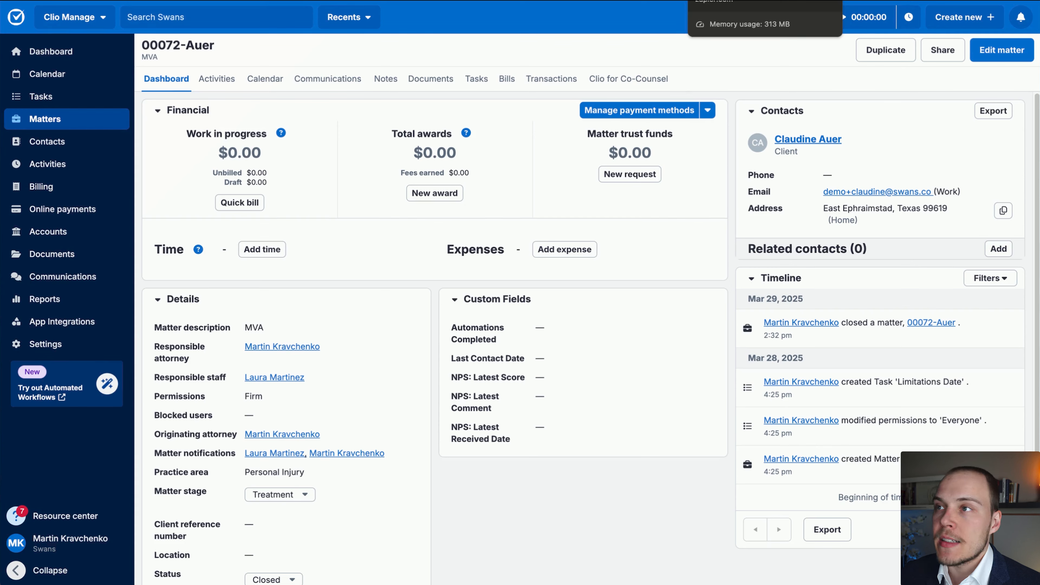
pyautogui.click(729, 1)
pyautogui.scroll(2, 409, 230)
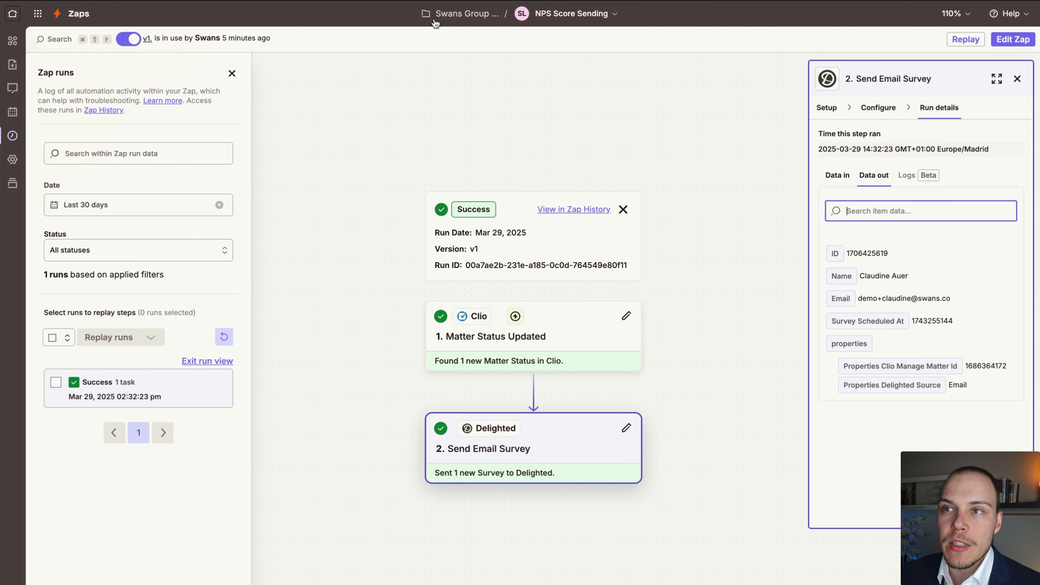
pyautogui.click(446, 17)
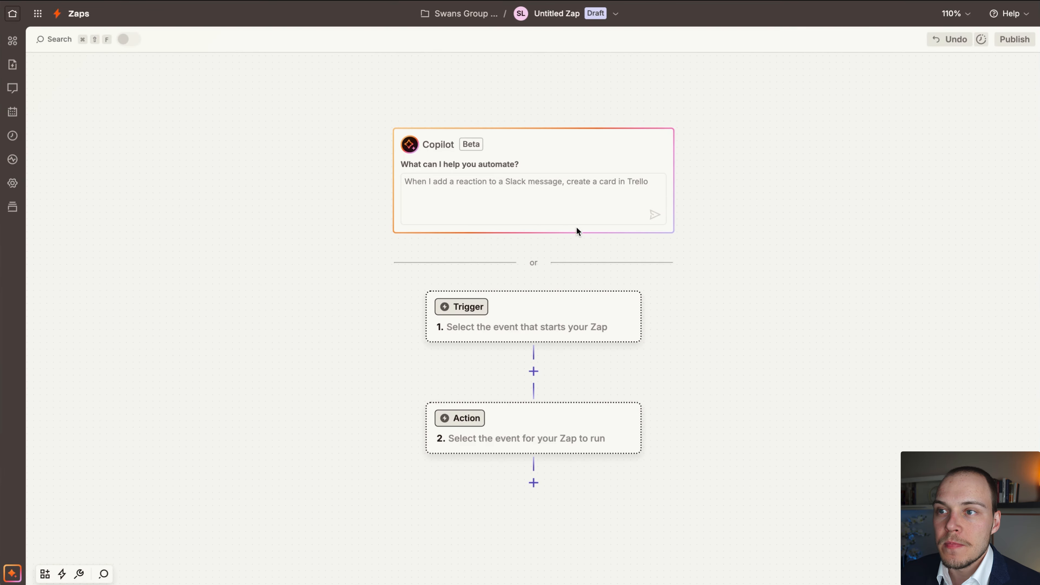
# Set the trigger to Delighted's New Response event with the Delighted Swans account and continue to the trigger test.
pyautogui.click(517, 327)
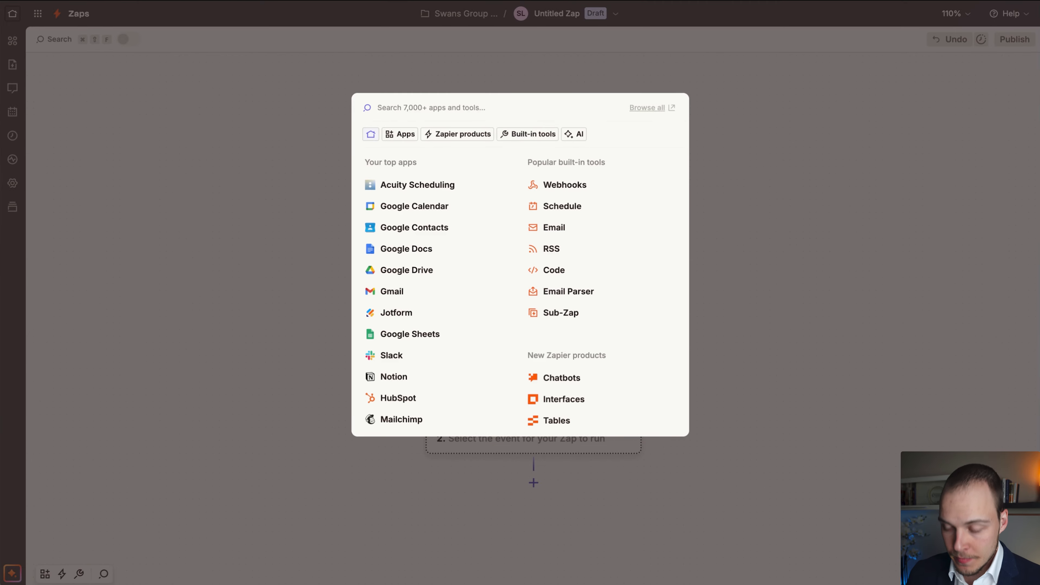
pyautogui.write('delight')
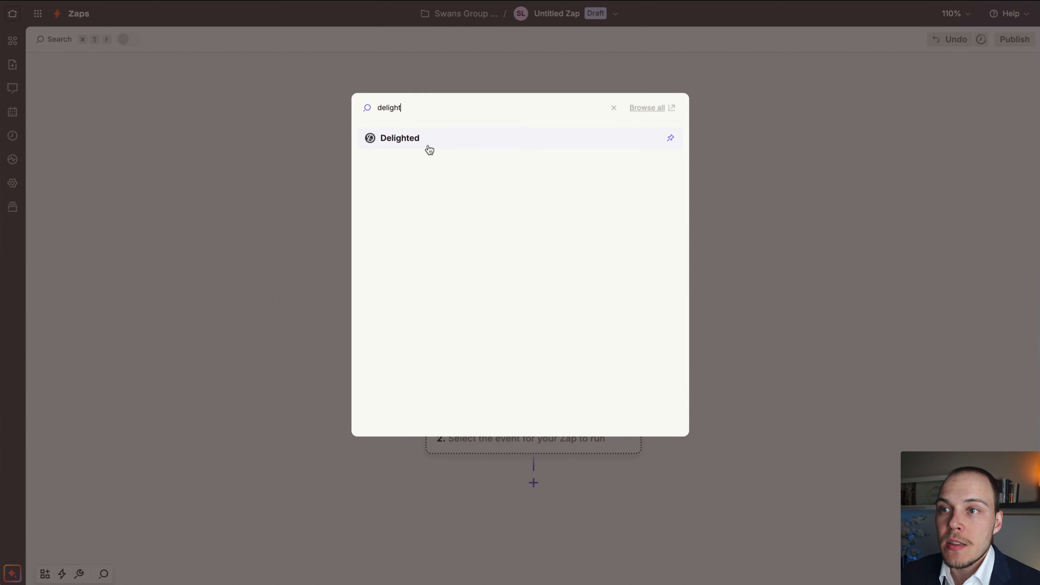
pyautogui.click(429, 150)
pyautogui.click(901, 213)
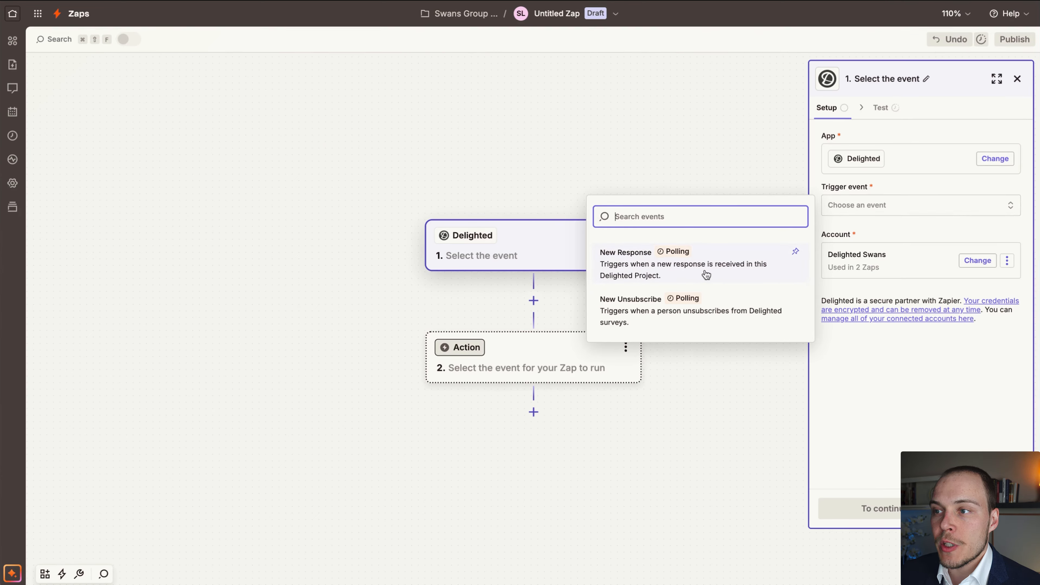
pyautogui.click(672, 277)
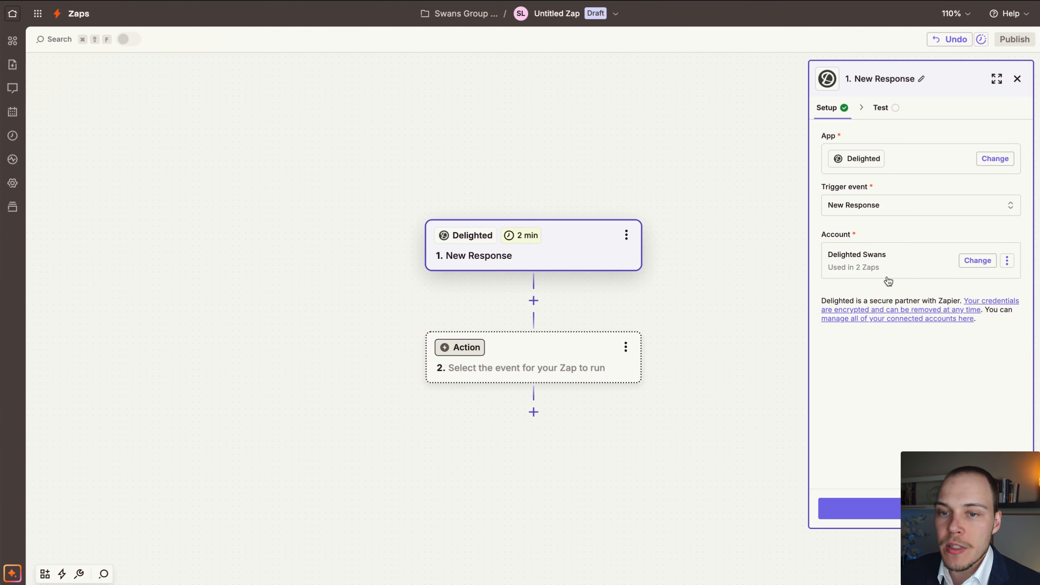
pyautogui.moveTo(728, 371); pyautogui.dragTo(717, 356)
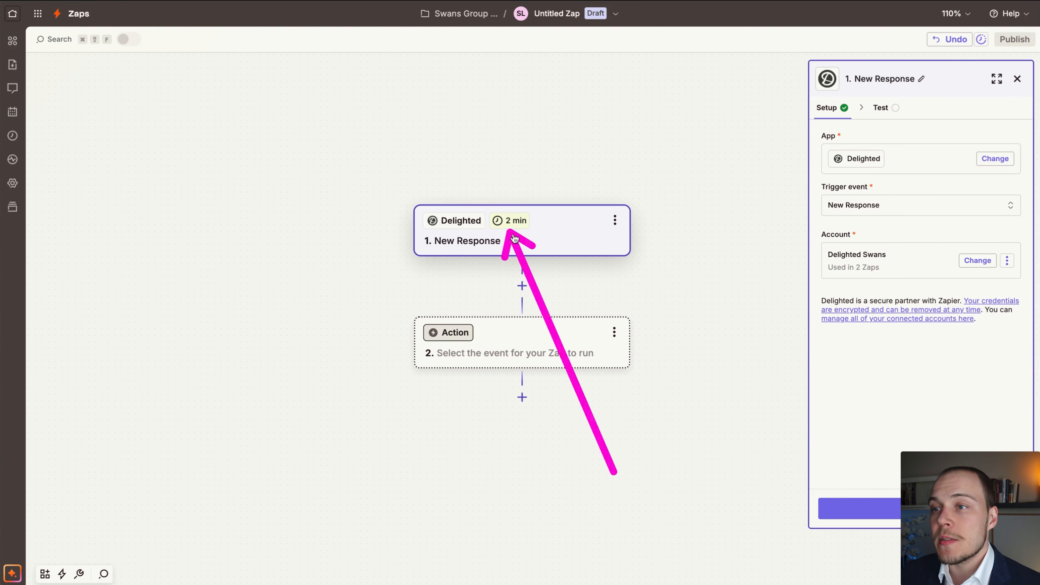
pyautogui.click(853, 509)
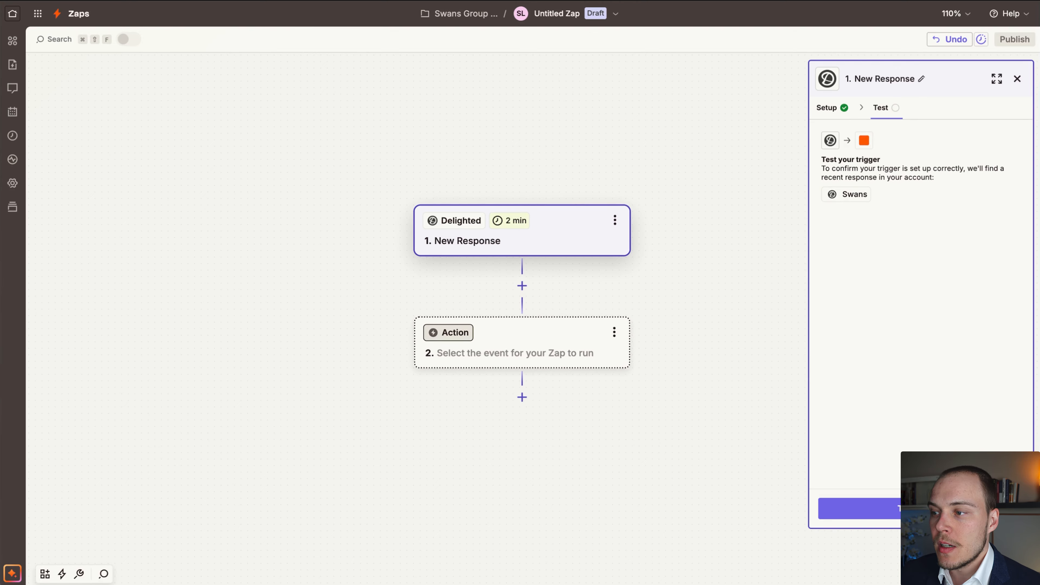
# Test the New Response trigger, review the data in Response A, and continue with that record.
pyautogui.click(912, 509)
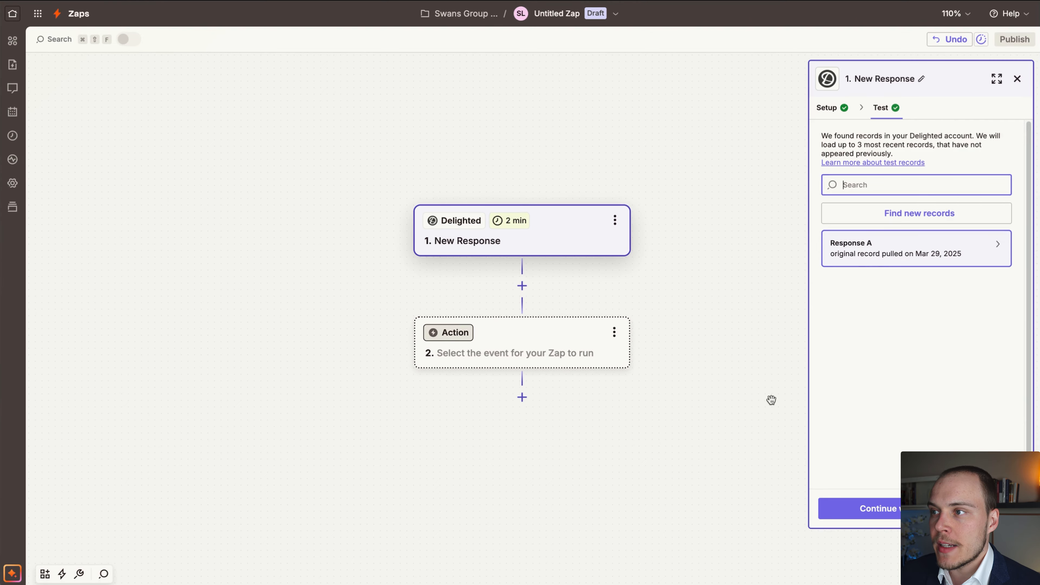
pyautogui.click(912, 224)
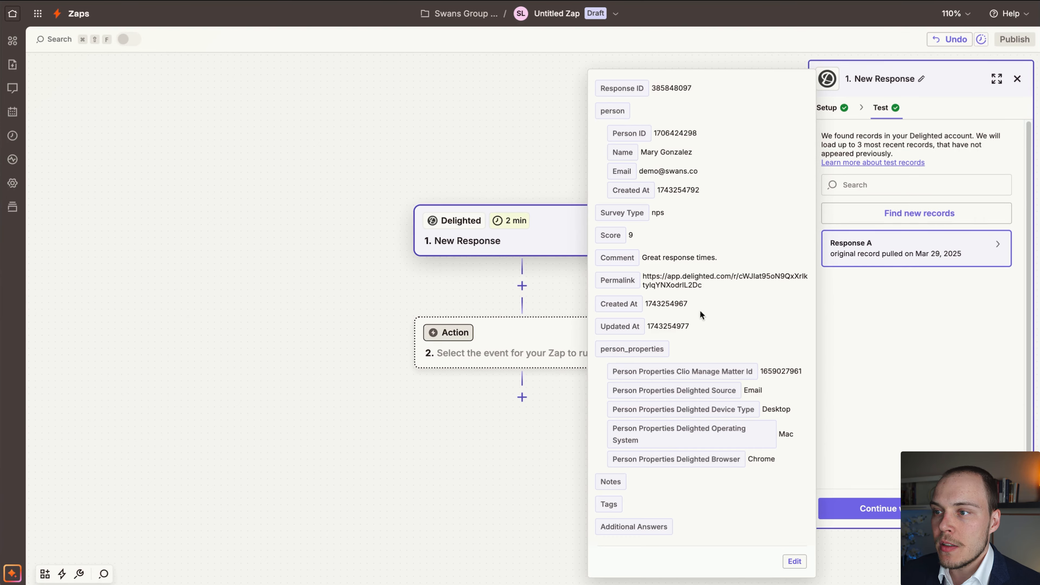
pyautogui.moveTo(722, 349)
pyautogui.mouseDown()
pyautogui.moveTo(641, 250)
pyautogui.moveTo(654, 244)
pyautogui.moveTo(678, 269)
pyautogui.moveTo(696, 265)
pyautogui.moveTo(655, 174)
pyautogui.moveTo(693, 173)
pyautogui.moveTo(709, 210)
pyautogui.mouseUp()
pyautogui.press('Escape')
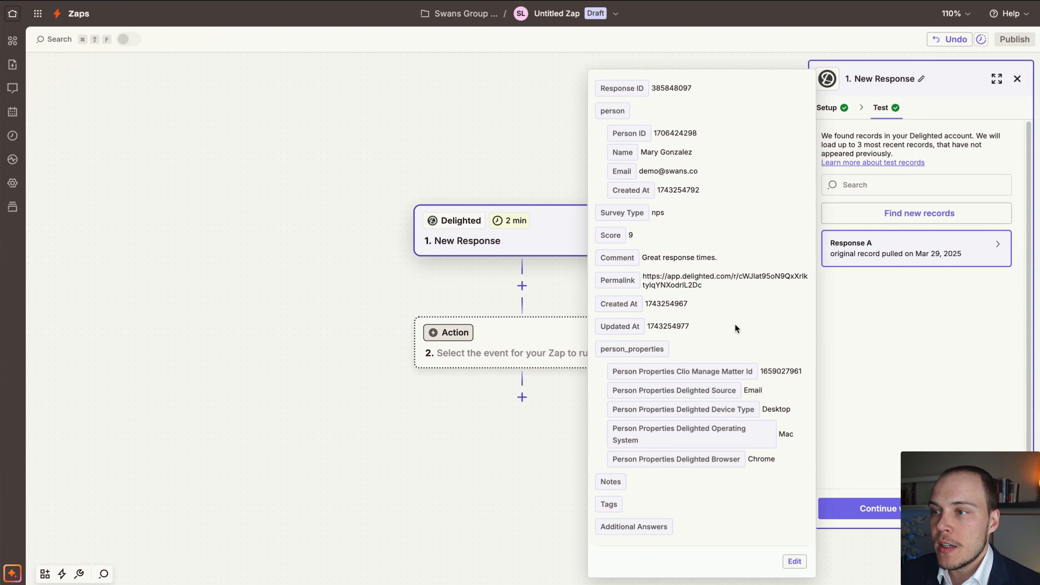
pyautogui.moveTo(716, 143)
pyautogui.mouseDown()
pyautogui.moveTo(623, 334)
pyautogui.moveTo(608, 345)
pyautogui.moveTo(644, 344)
pyautogui.moveTo(671, 312)
pyautogui.moveTo(695, 370)
pyautogui.moveTo(771, 367)
pyautogui.moveTo(742, 362)
pyautogui.mouseUp()
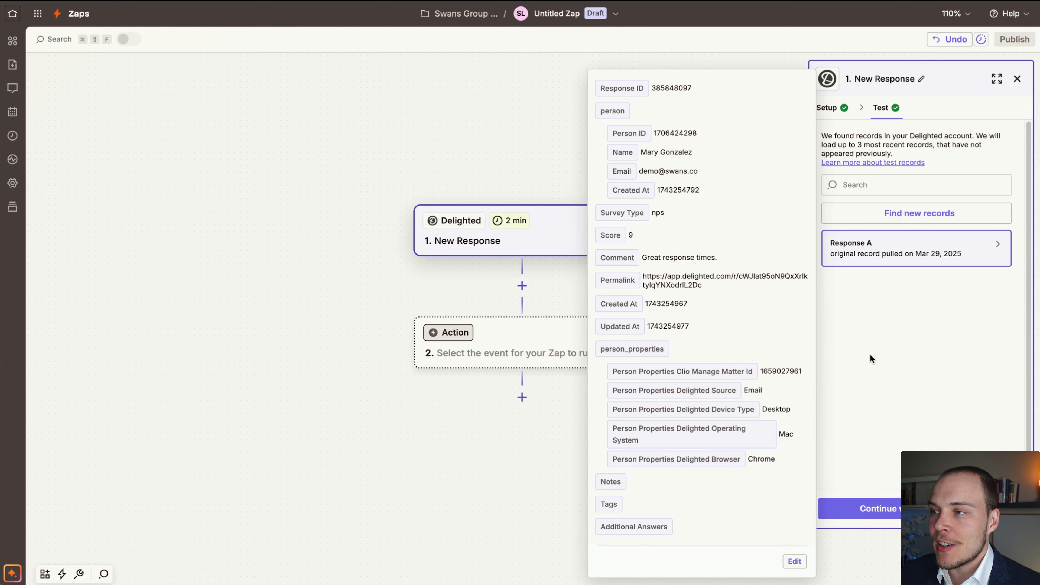
pyautogui.click(870, 354)
pyautogui.click(897, 515)
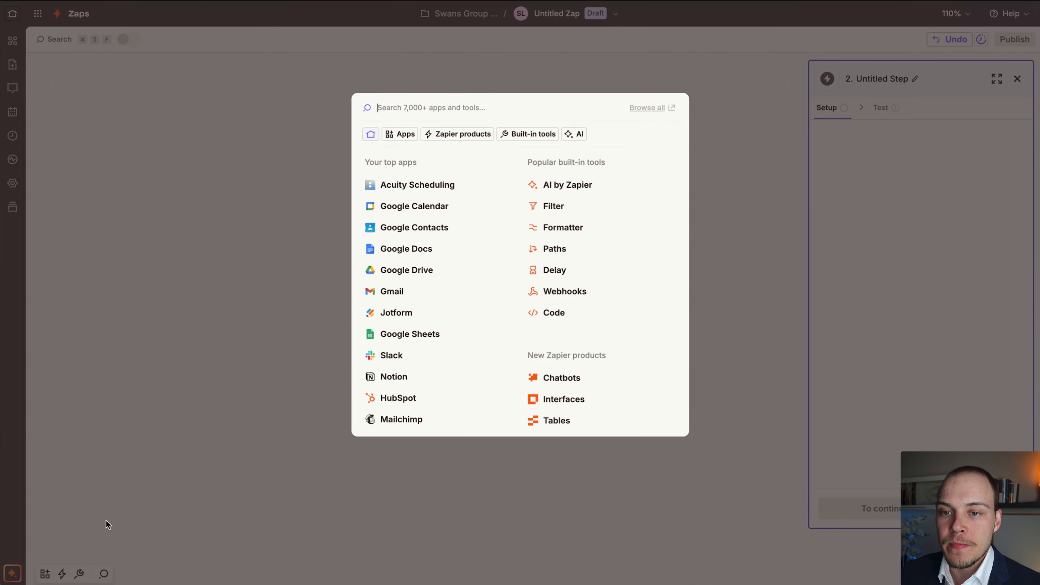
# Set the second step to Clio's Update Matter event and continue to its configuration.
pyautogui.write('clio')
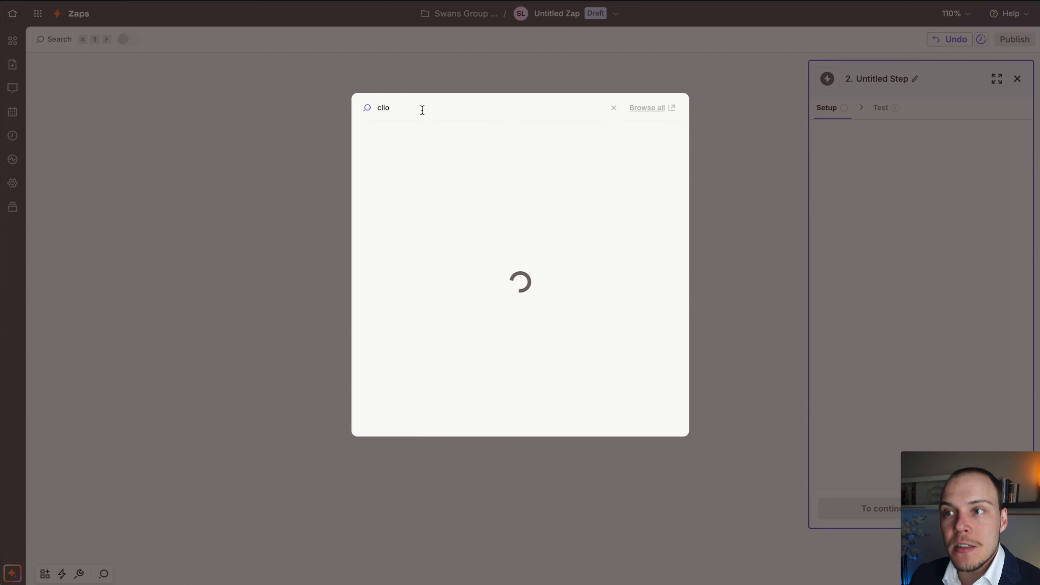
pyautogui.click(413, 142)
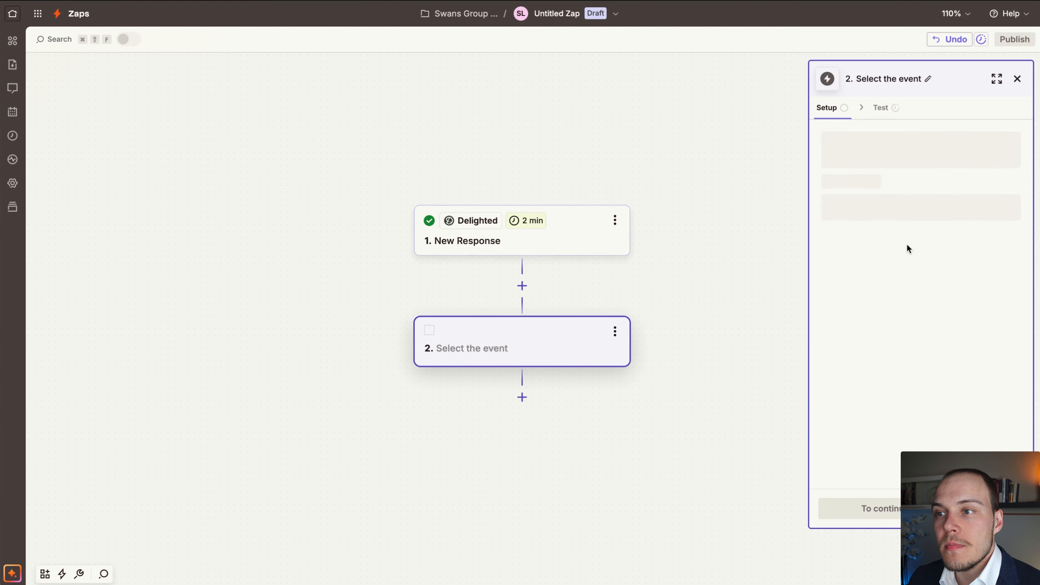
pyautogui.click(882, 205)
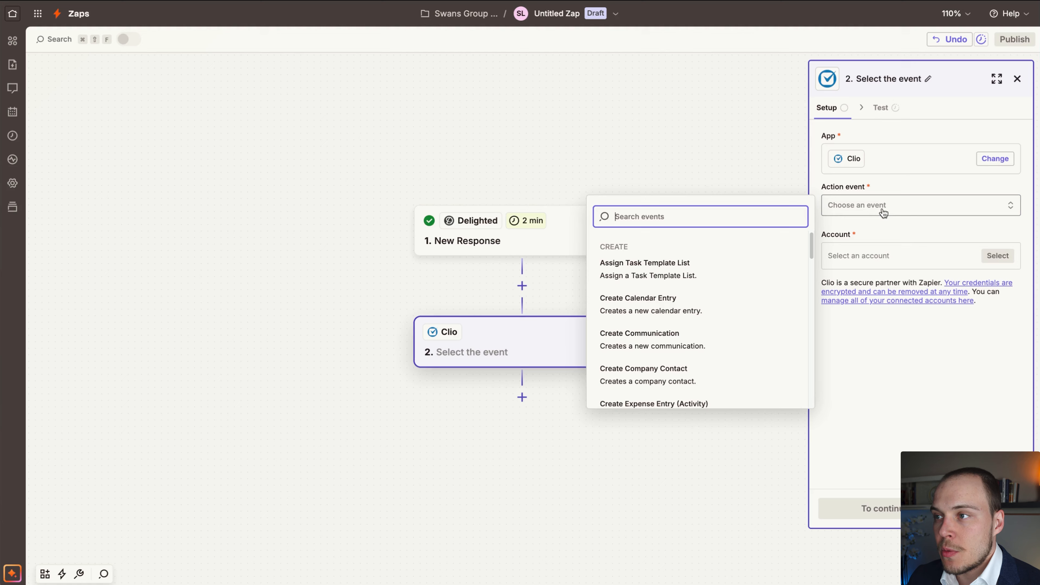
pyautogui.write('update')
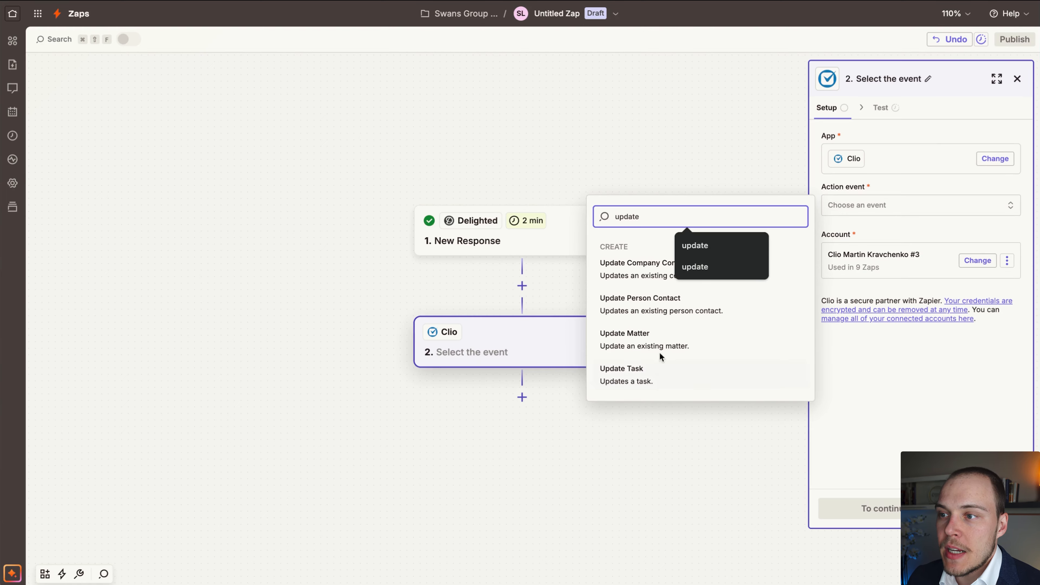
pyautogui.click(663, 347)
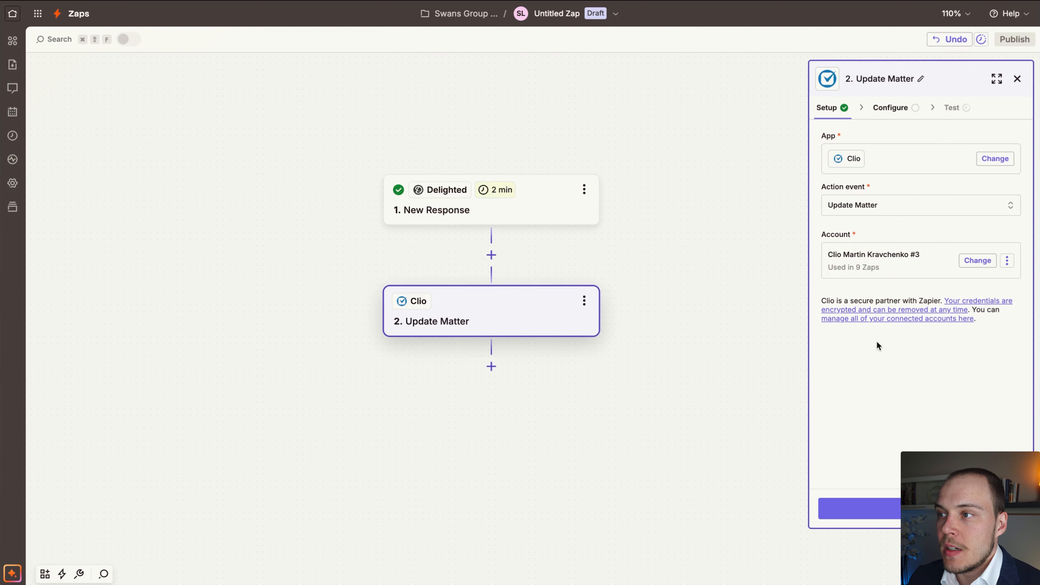
pyautogui.click(893, 510)
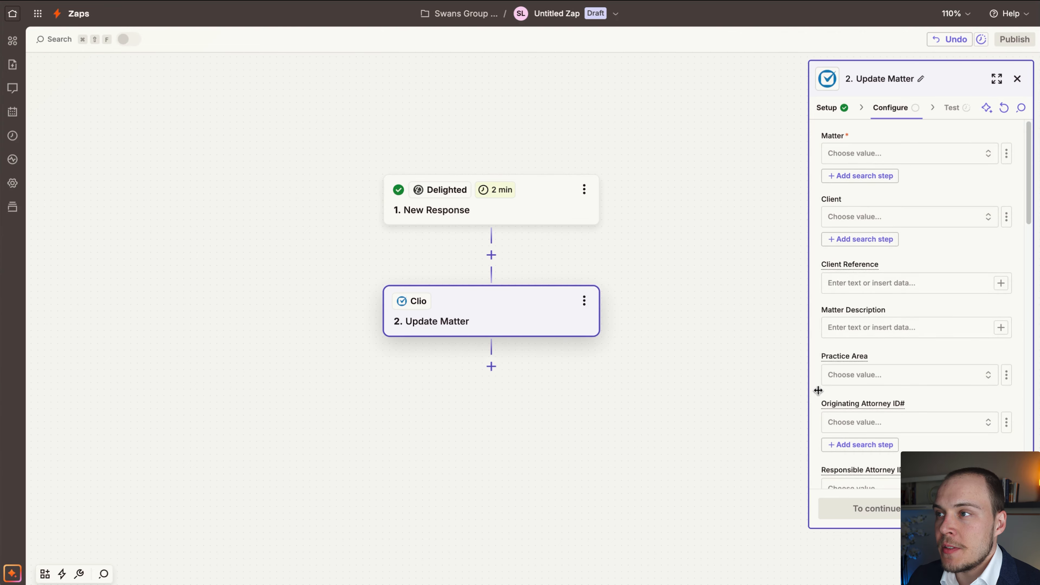
# Switch the Matter field to a custom value and map it to Delighted's Person Properties Clio Manage Matter Id.
pyautogui.click(871, 154)
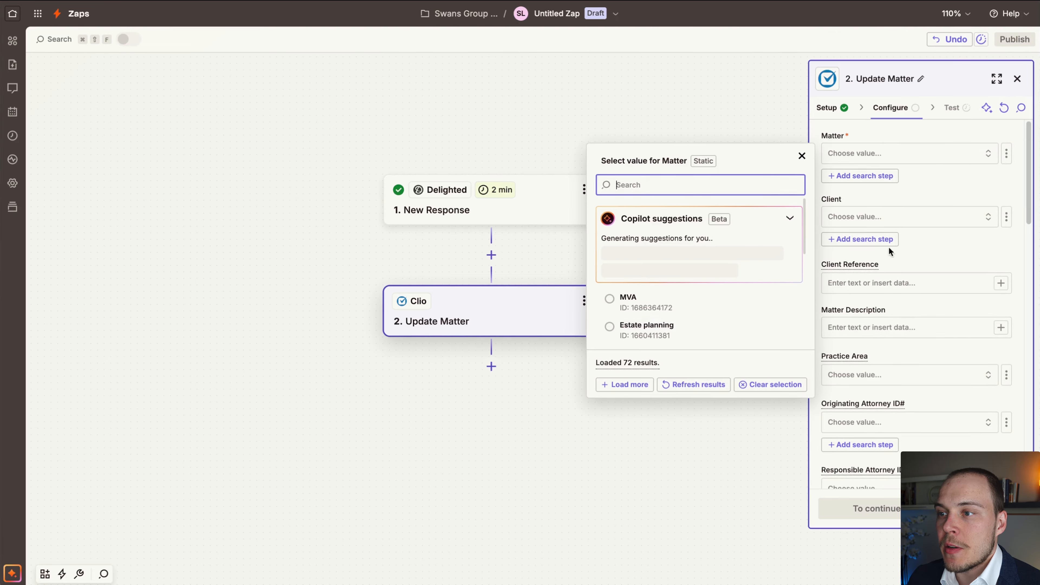
pyautogui.click(948, 190)
pyautogui.click(1007, 154)
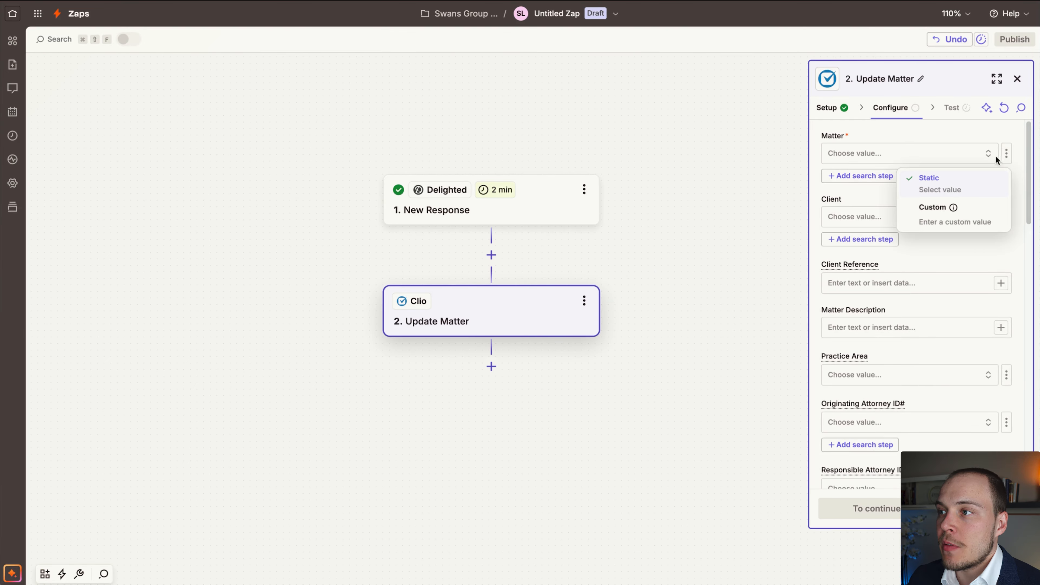
pyautogui.click(940, 221)
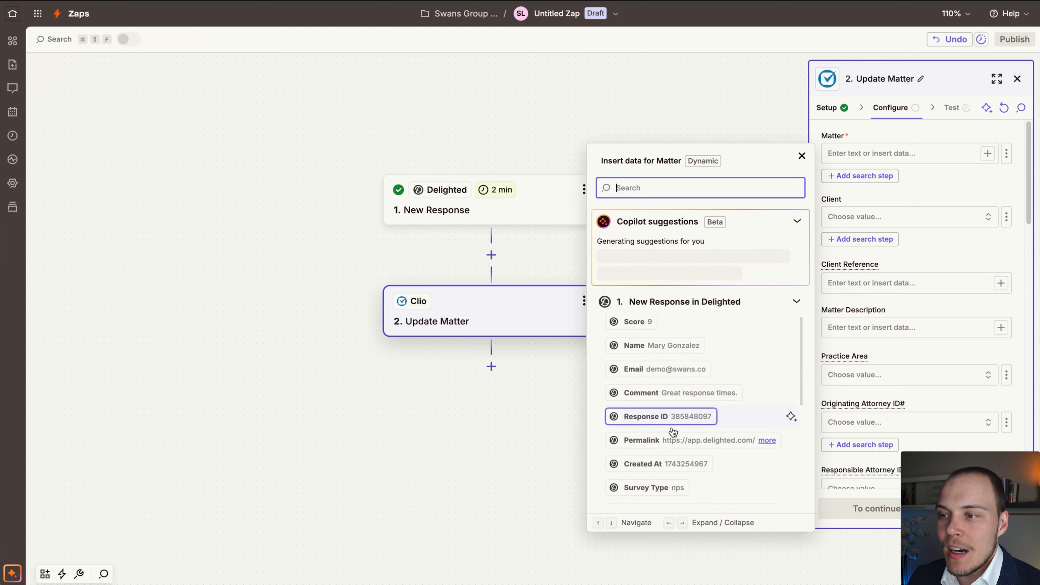
pyautogui.scroll(-2, 789, 426)
pyautogui.click(645, 150)
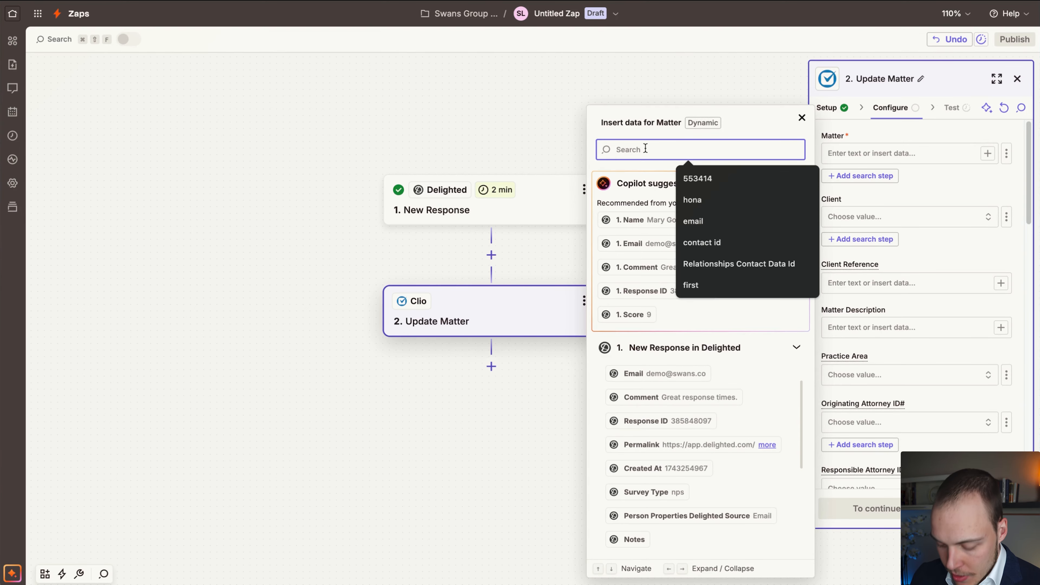
pyautogui.write('clio')
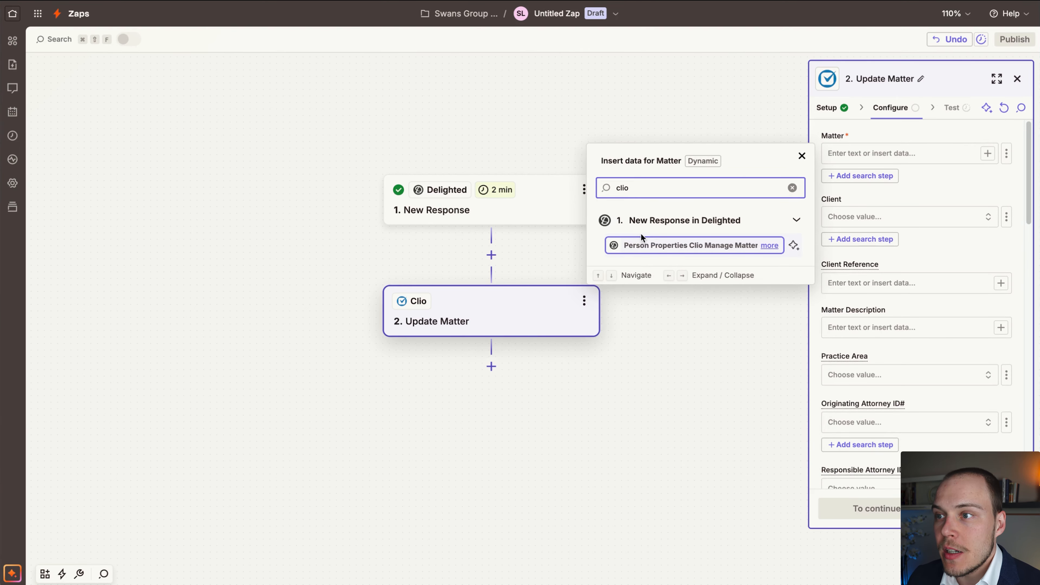
pyautogui.click(721, 246)
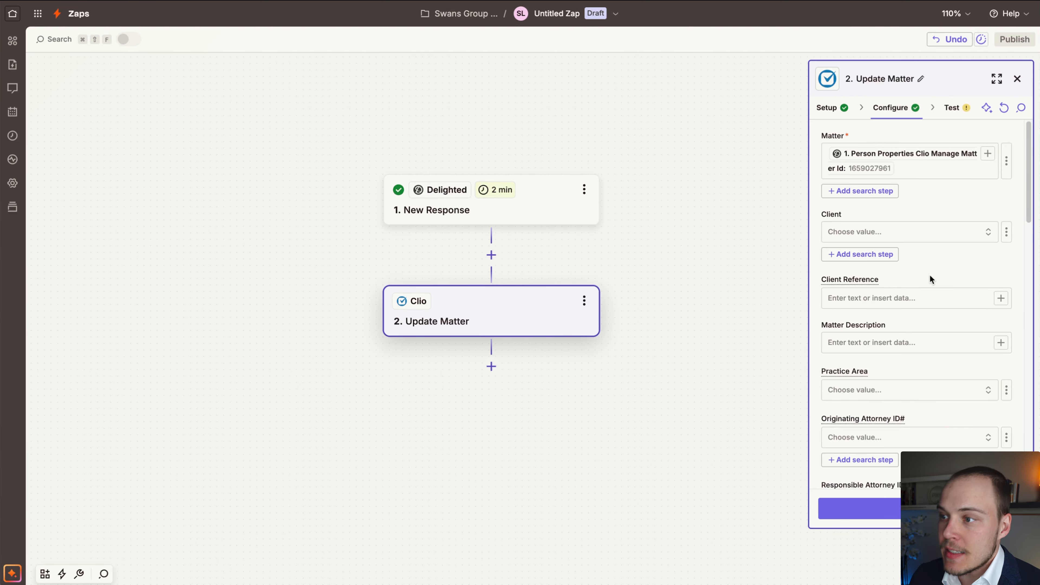
# Map the NPS: Latest Score custom field to the Score from the Delighted response.
pyautogui.scroll(-15, 930, 279)
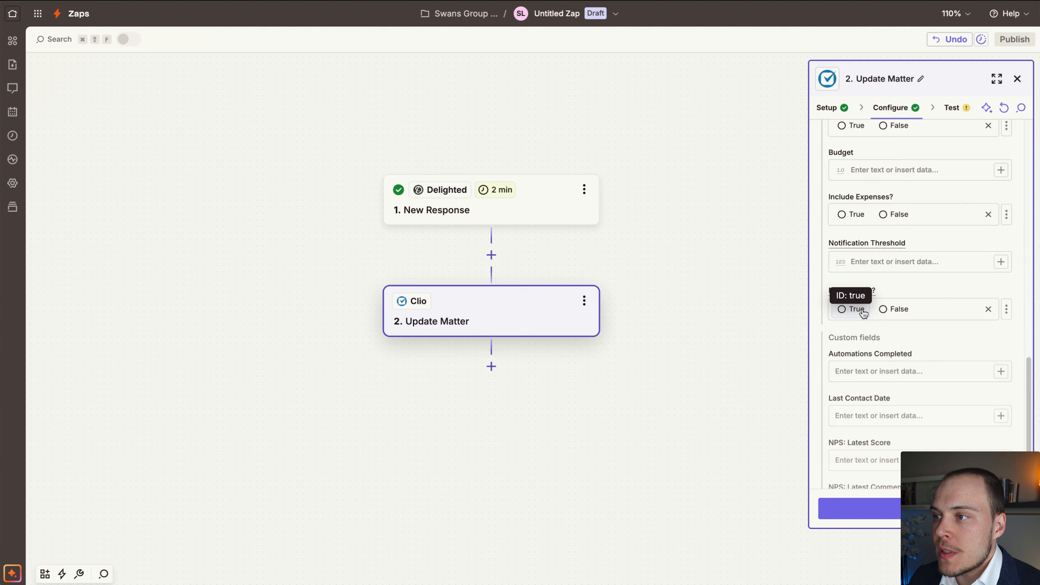
pyautogui.scroll(-3, 929, 328)
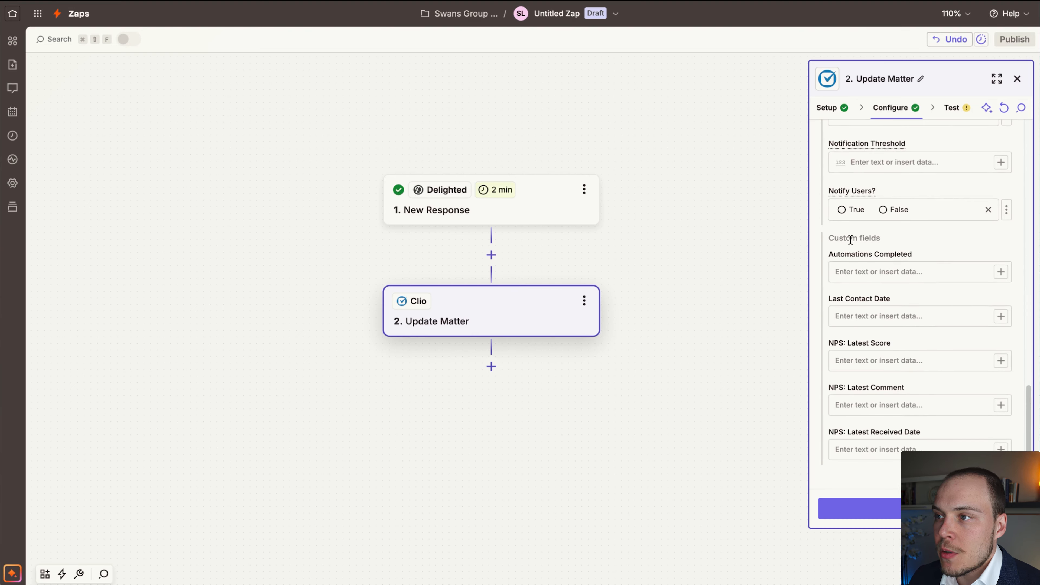
pyautogui.click(888, 241)
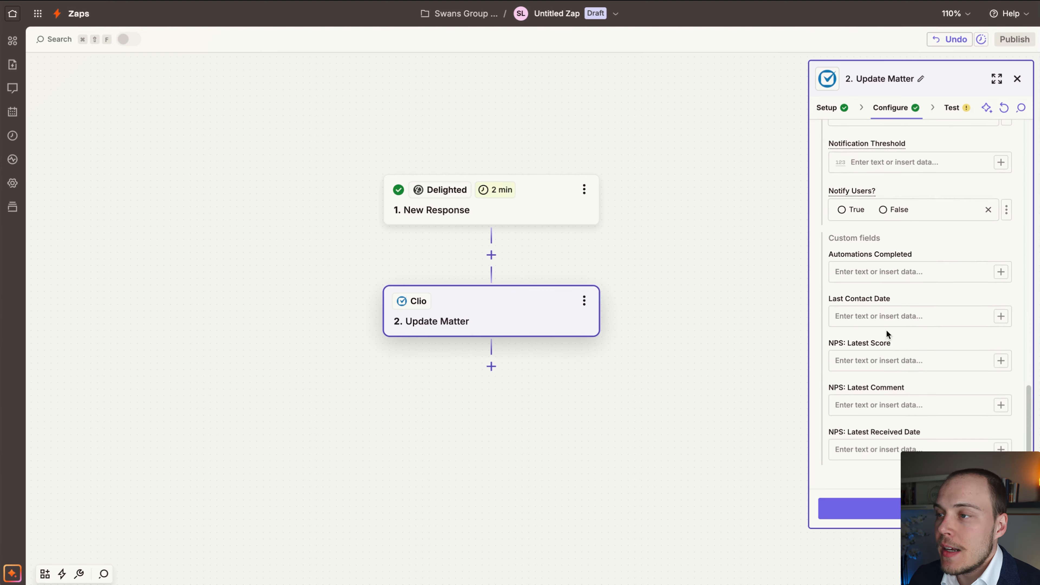
pyautogui.click(1000, 361)
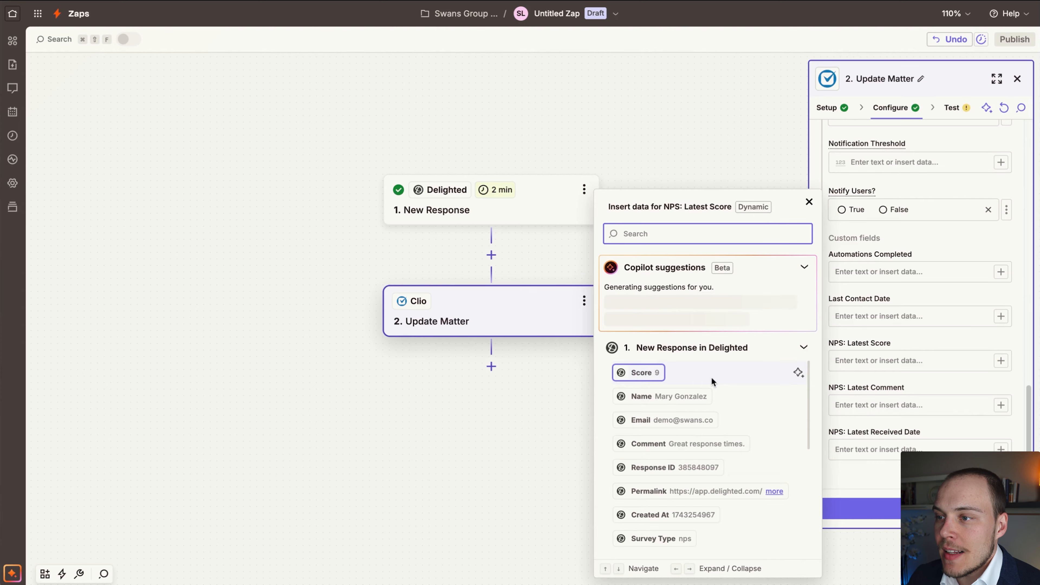
pyautogui.click(642, 373)
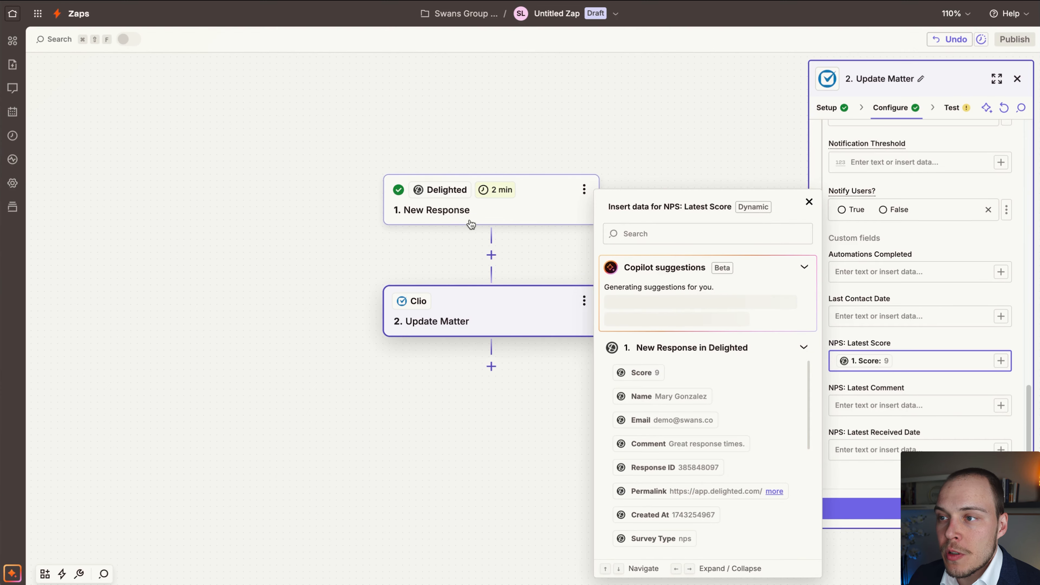
pyautogui.click(898, 391)
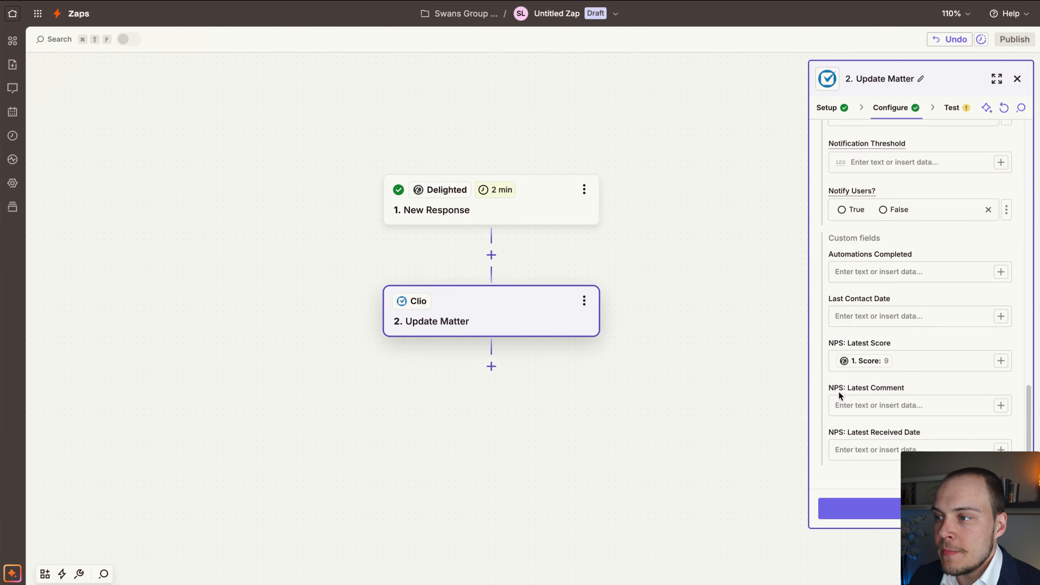
# Map the NPS: Latest Comment custom field to the Comment from the Delighted response.
pyautogui.click(1001, 407)
pyautogui.scroll(-1, 659, 422)
pyautogui.click(679, 435)
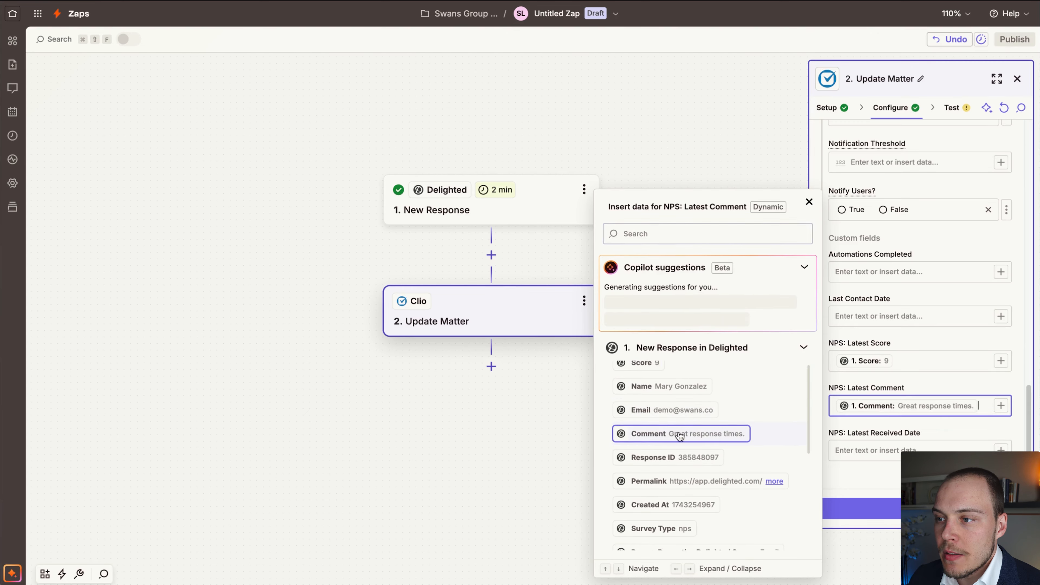
pyautogui.click(948, 367)
pyautogui.click(706, 462)
# Examine the Delighted response data available for the NPS: Latest Received Date field, looking for a suitable date value.
pyautogui.click(1000, 449)
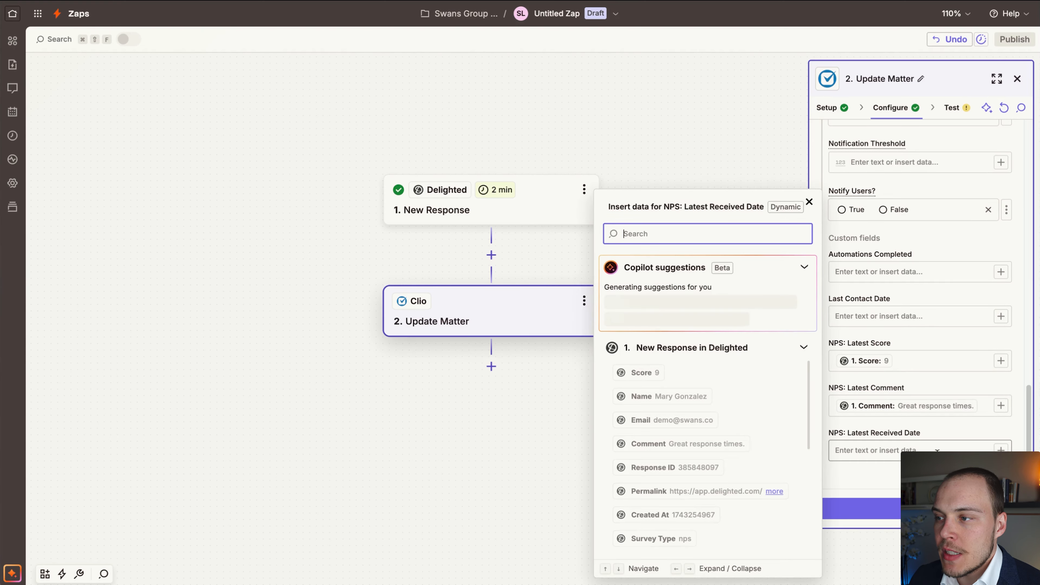
pyautogui.scroll(-10, 709, 474)
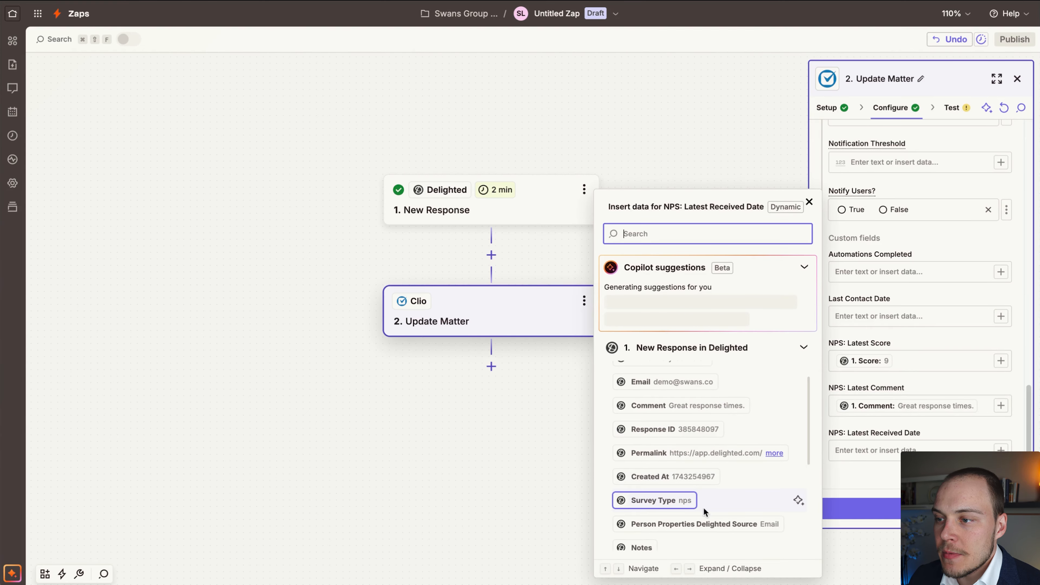
pyautogui.scroll(-3, 705, 494)
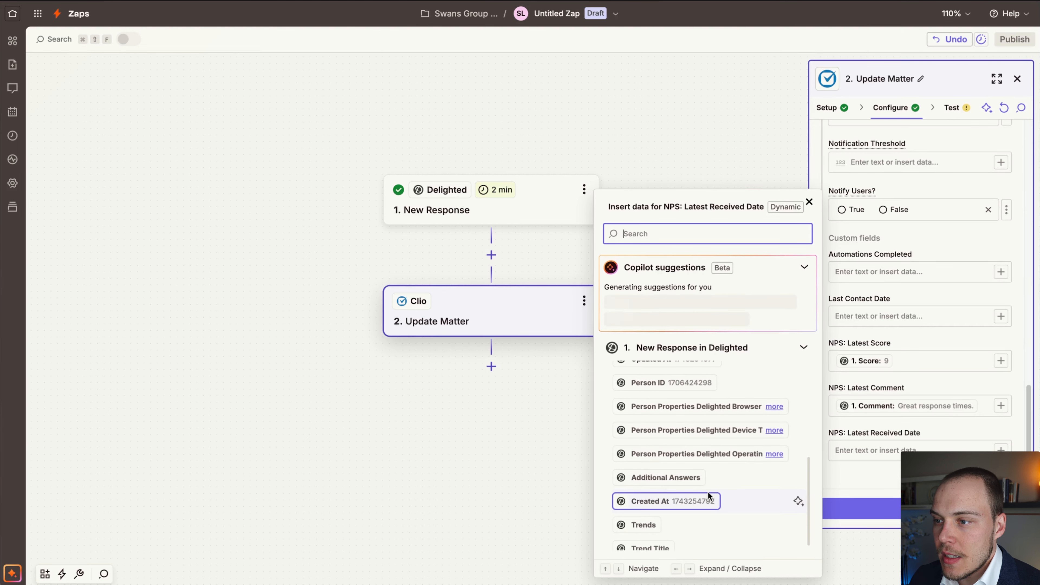
pyautogui.scroll(-2, 670, 527)
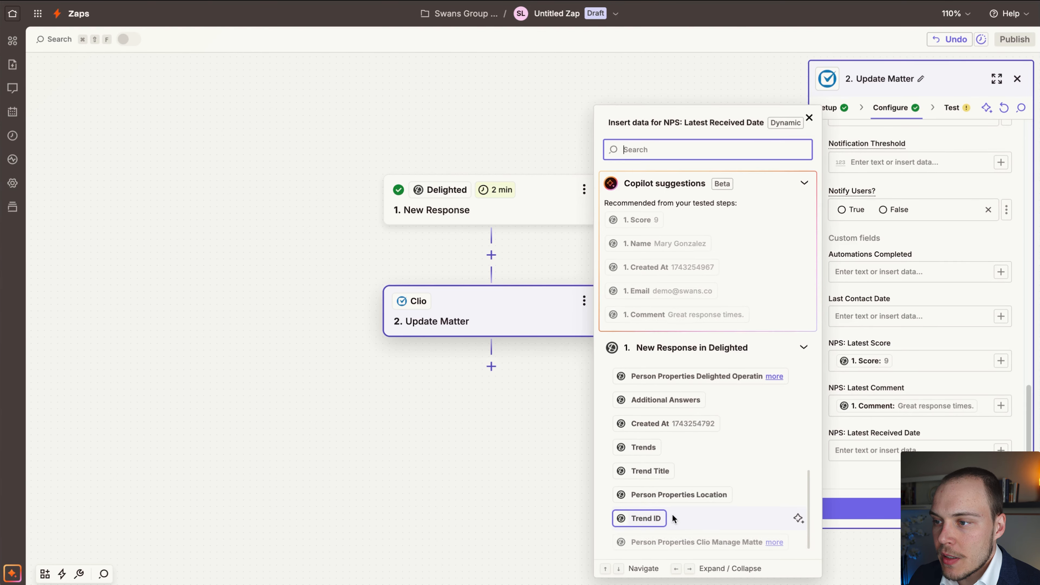
pyautogui.scroll(-1, 671, 430)
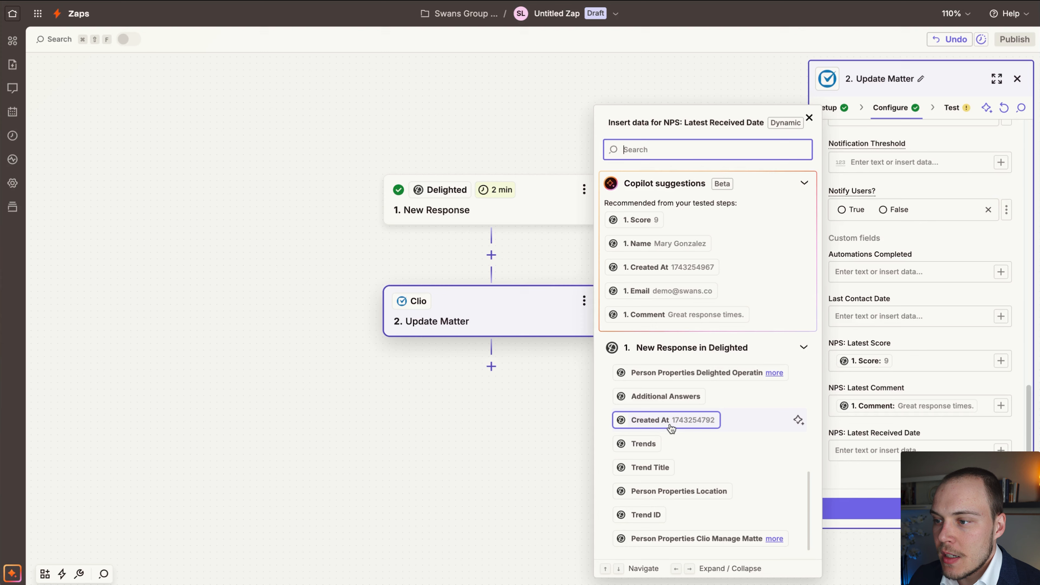
pyautogui.scroll(5, 675, 427)
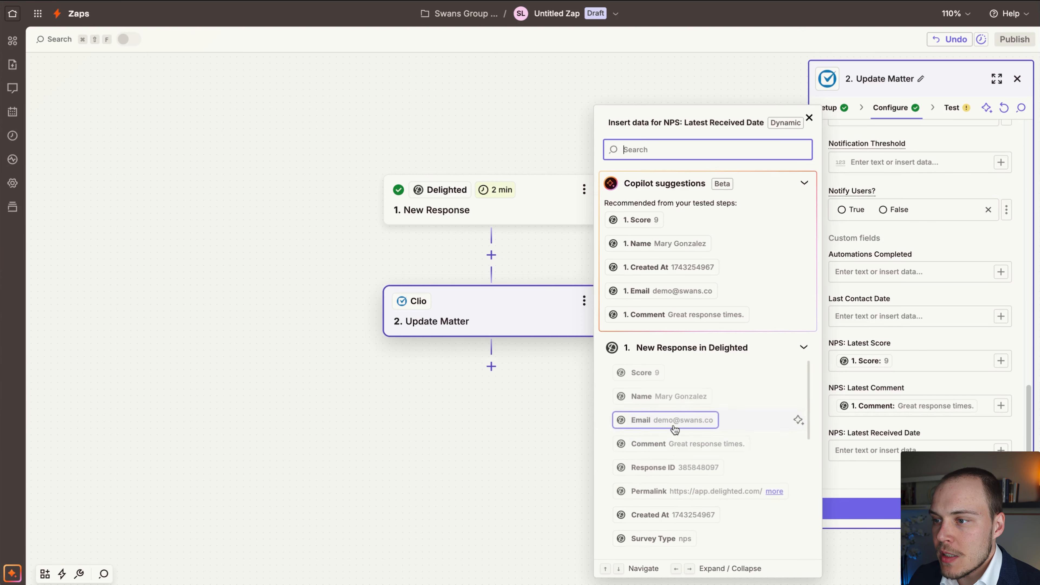
pyautogui.click(568, 454)
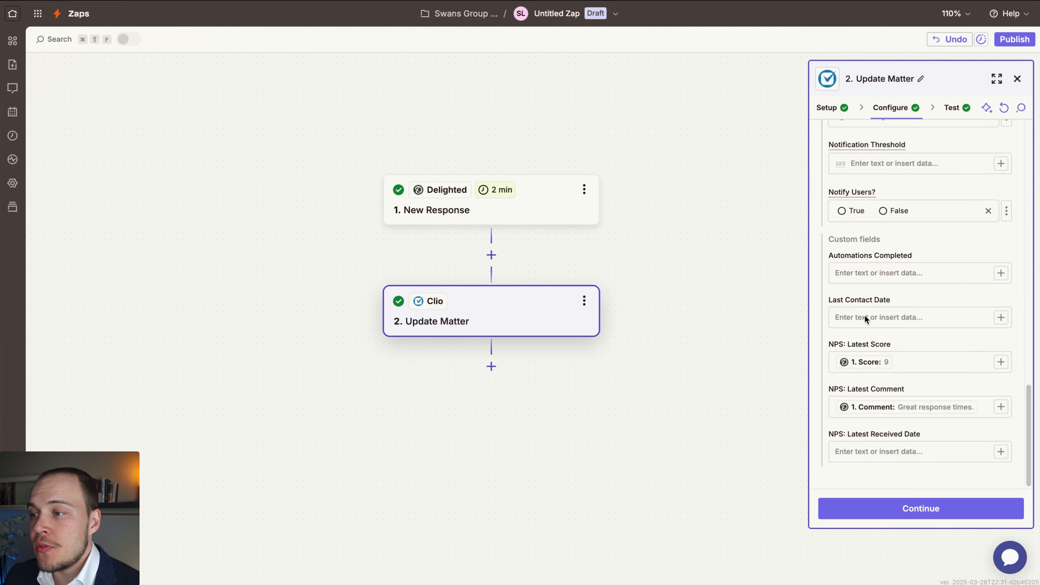
pyautogui.moveTo(940, 202); pyautogui.dragTo(907, 431)
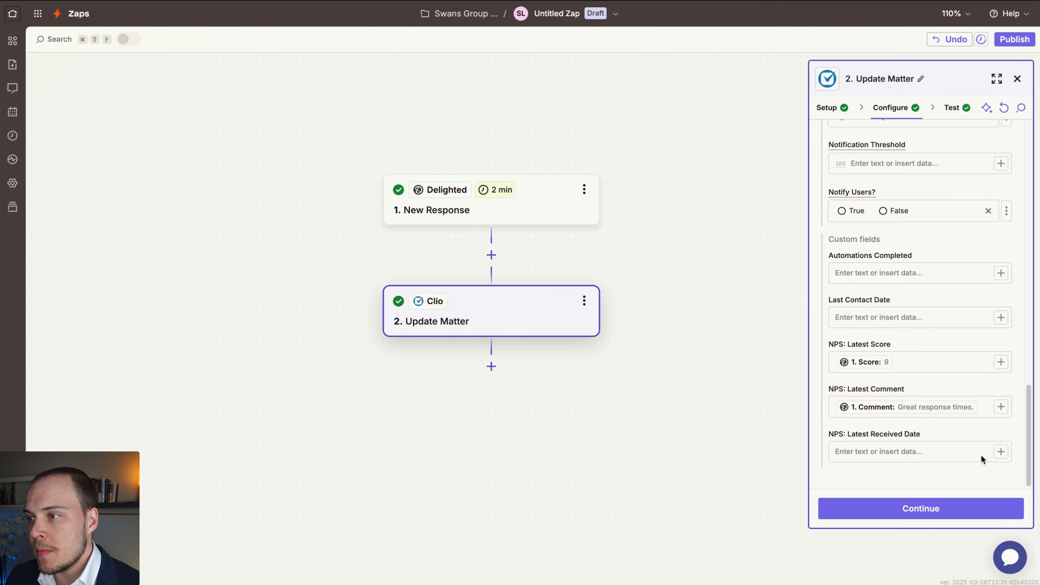
pyautogui.click(941, 453)
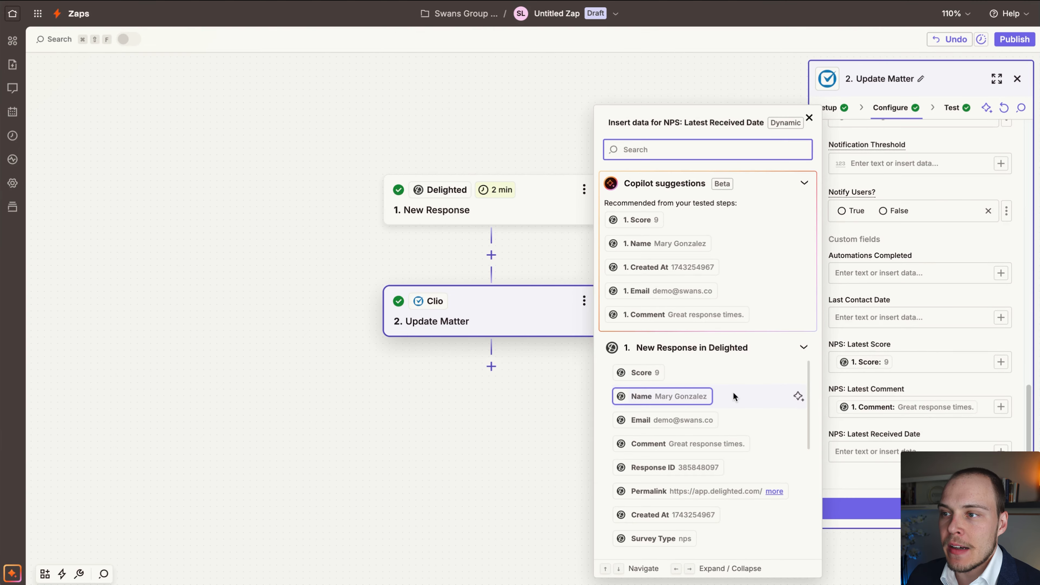
pyautogui.scroll(-5, 726, 426)
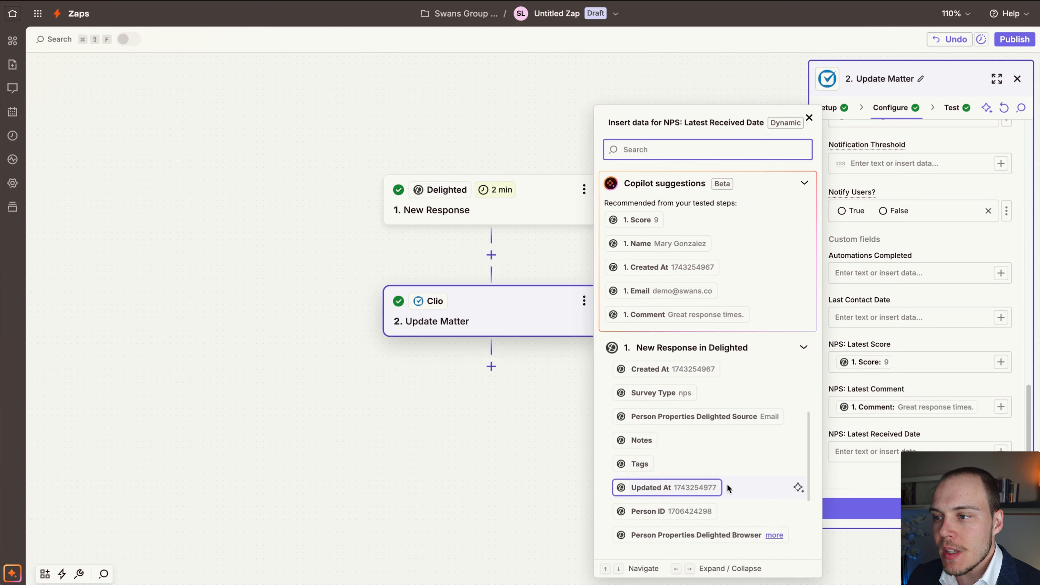
pyautogui.scroll(-5, 728, 484)
pyautogui.scroll(-2, 688, 527)
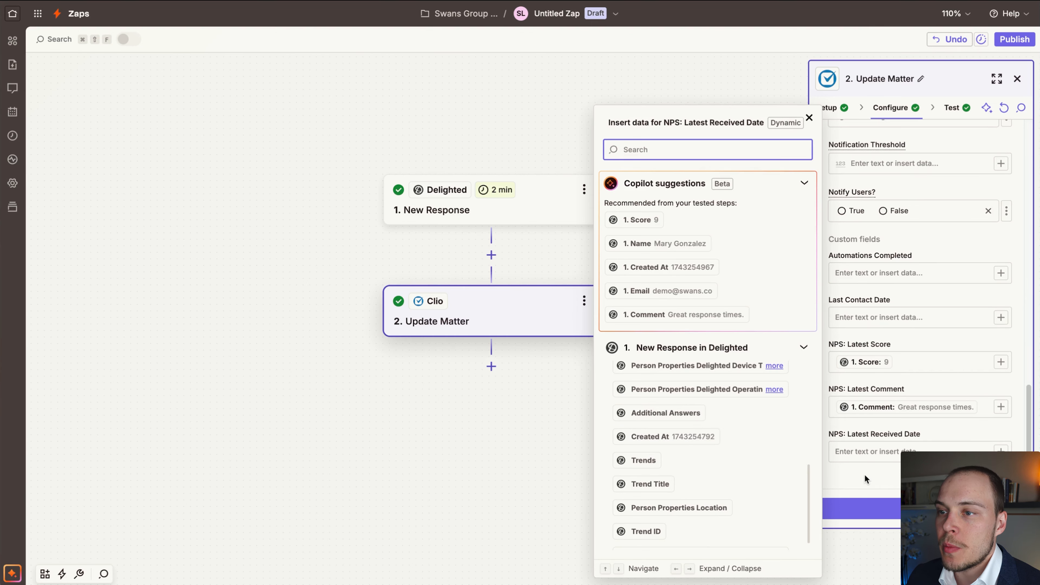
# Insert a Formatter step with the Date / Time event between the Delighted trigger and the Clio Update Matter action.
pyautogui.press('Escape')
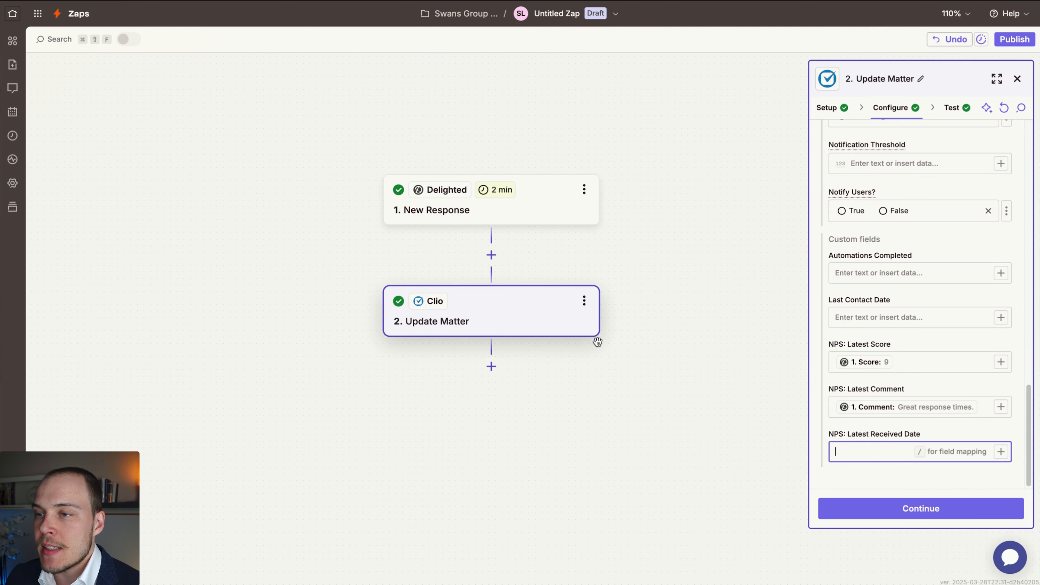
pyautogui.click(678, 235)
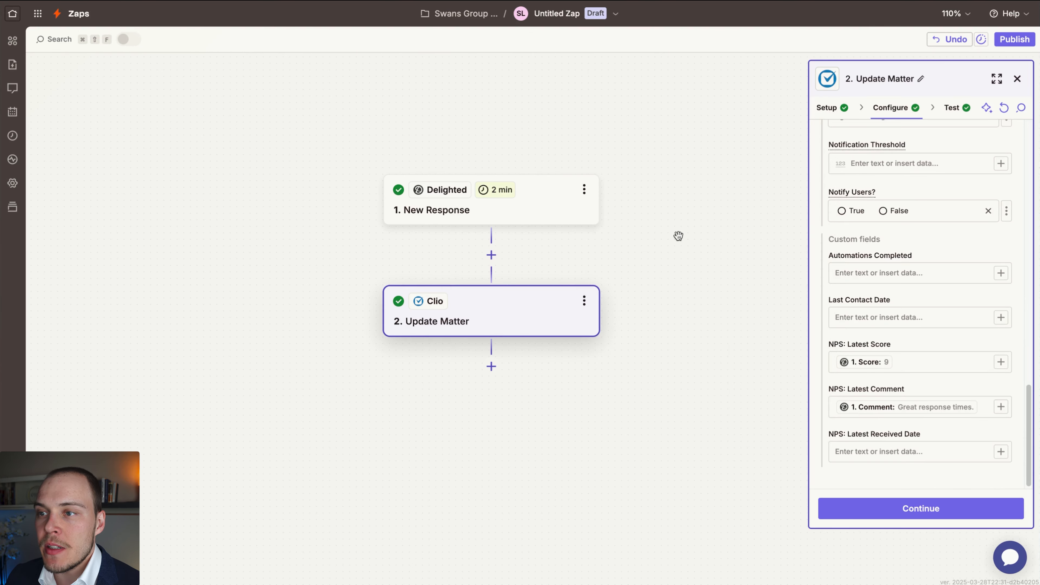
pyautogui.click(492, 256)
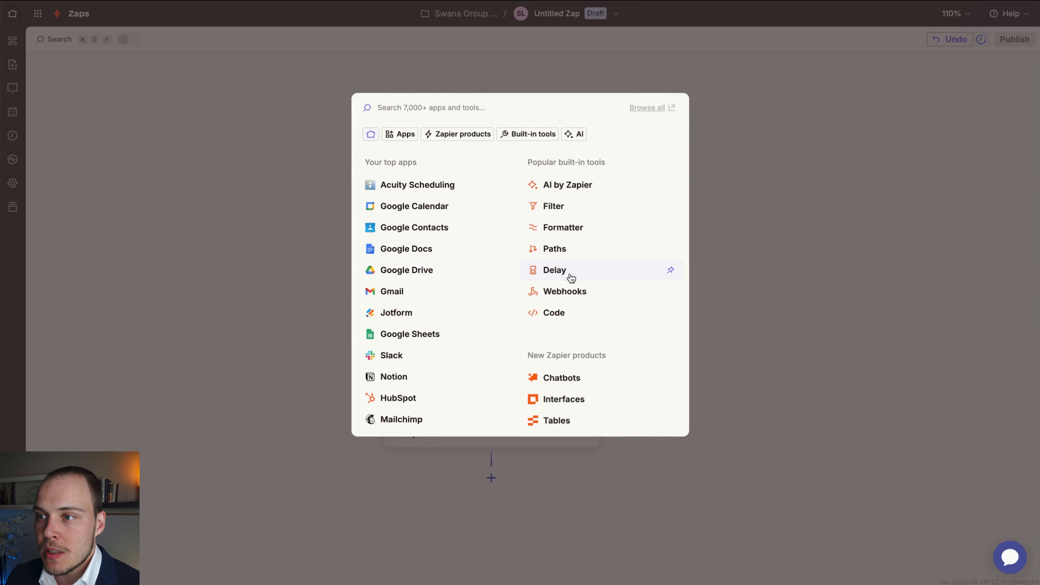
pyautogui.click(566, 233)
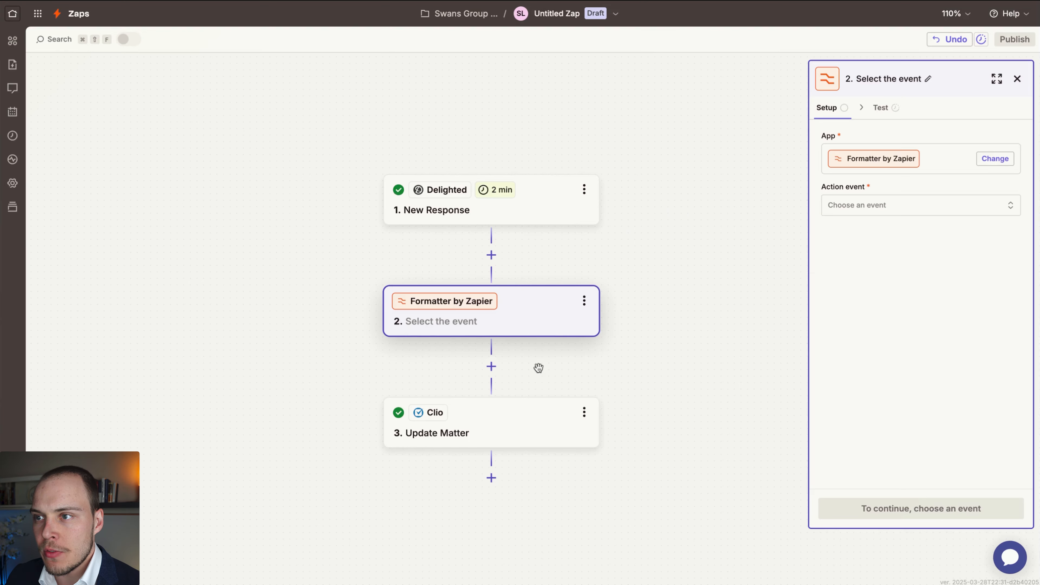
pyautogui.click(874, 205)
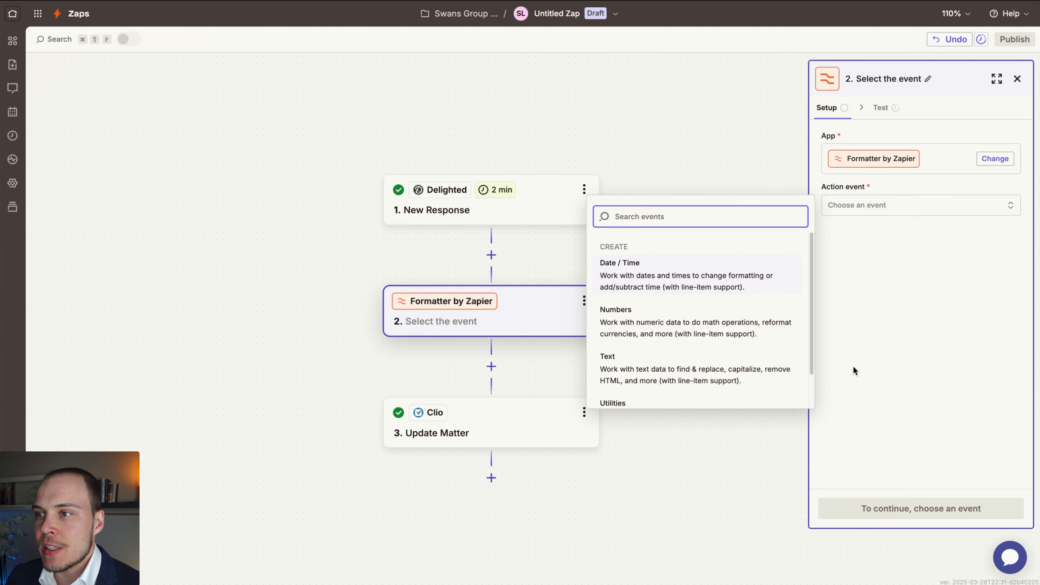
pyautogui.click(666, 279)
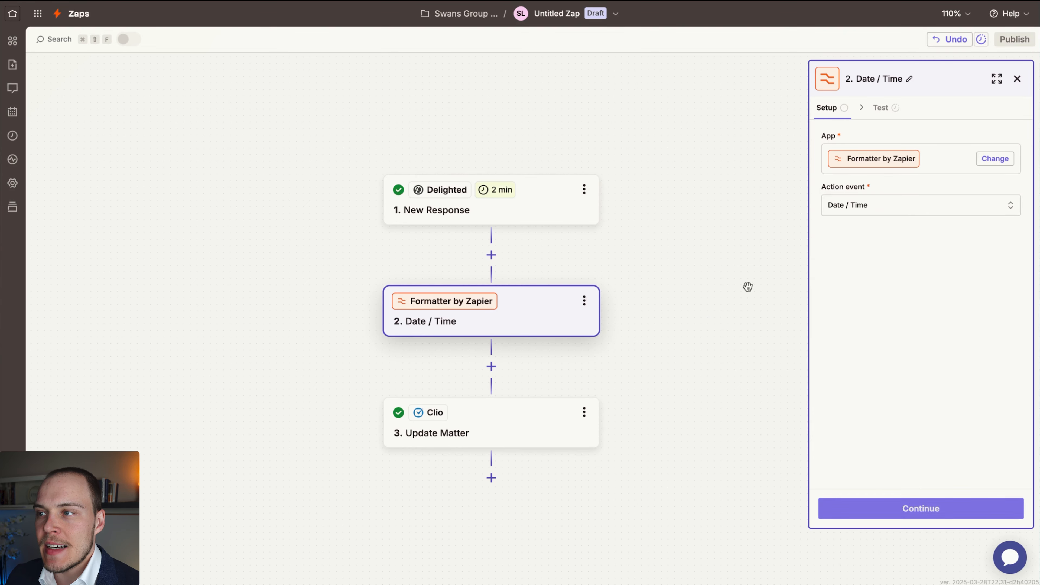
pyautogui.click(908, 505)
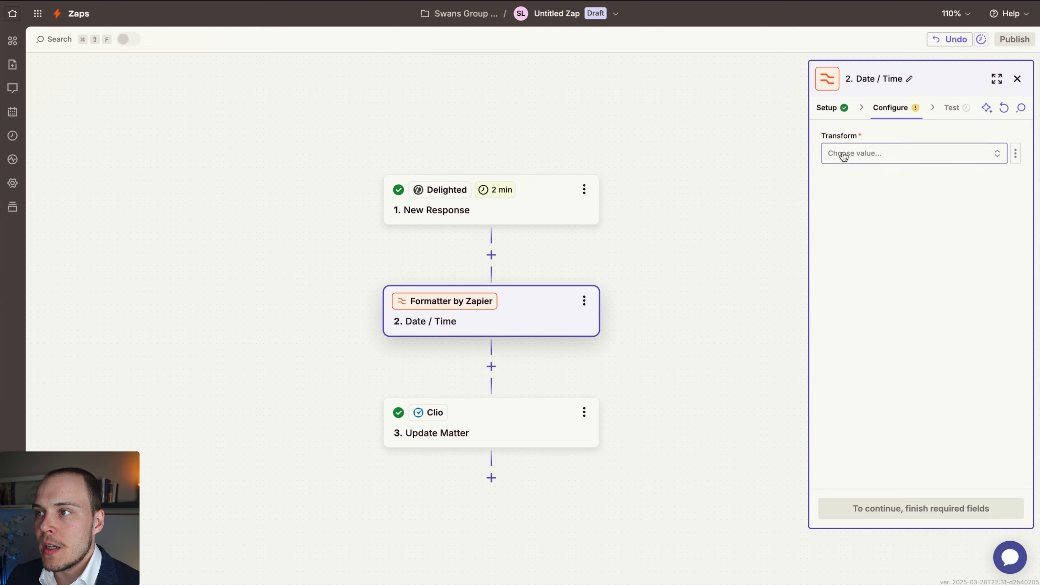
# Set the Date / Time transform to Format and map its Input to Created At from the Delighted response.
pyautogui.click(843, 155)
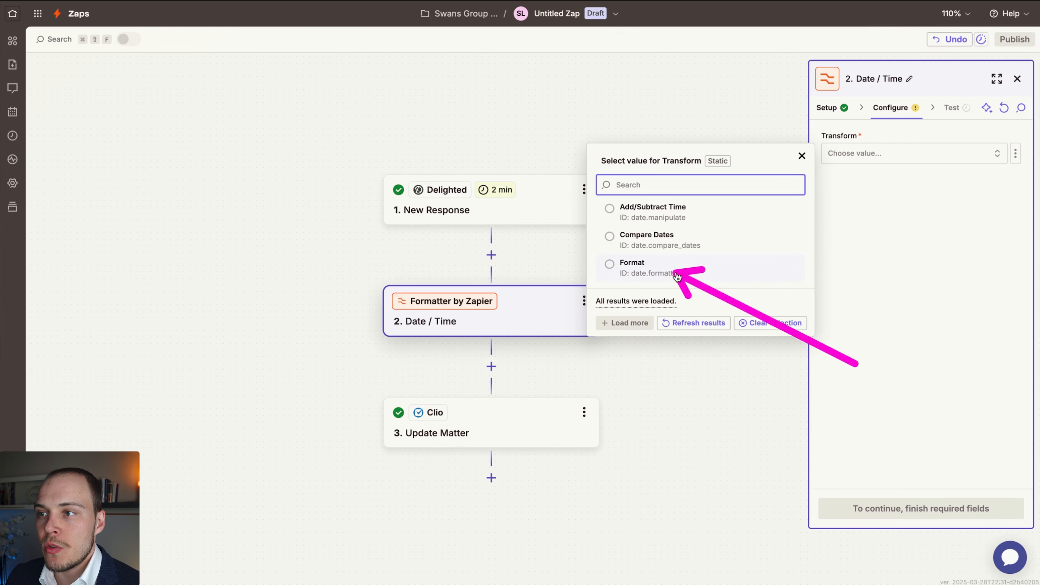
pyautogui.click(696, 273)
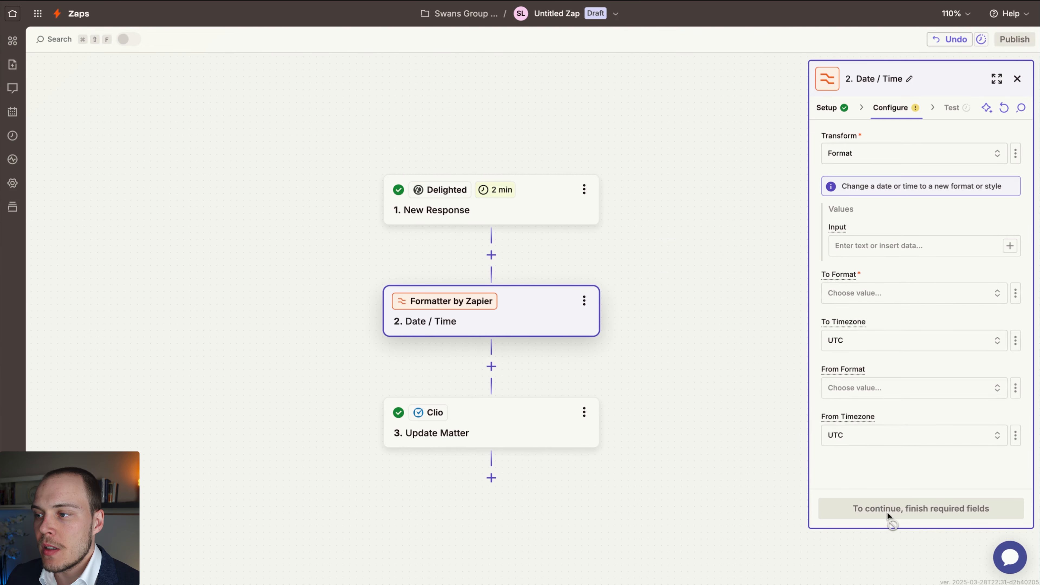
pyautogui.click(1011, 246)
pyautogui.scroll(-1, 696, 430)
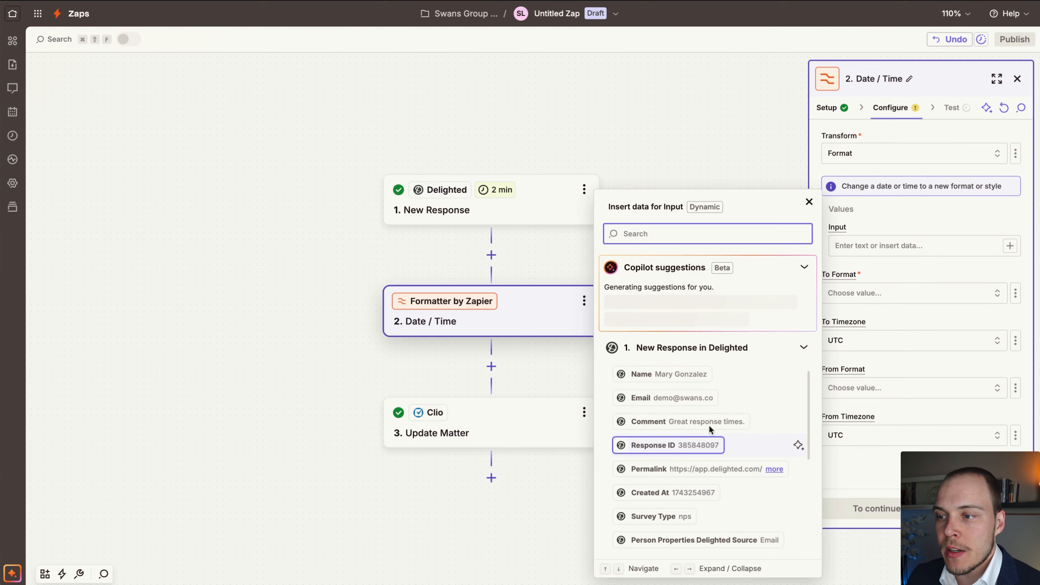
pyautogui.click(689, 493)
# Set the output date format to YYYY-MM-DD and the To Timezone to US/Arizona.
pyautogui.click(867, 293)
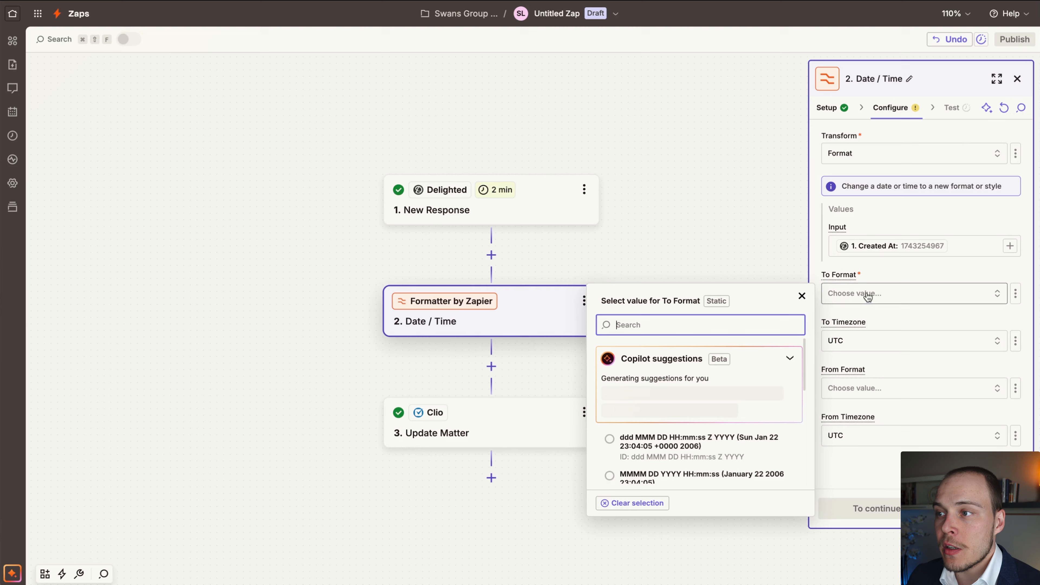
pyautogui.scroll(-3, 680, 443)
pyautogui.scroll(-3, 682, 442)
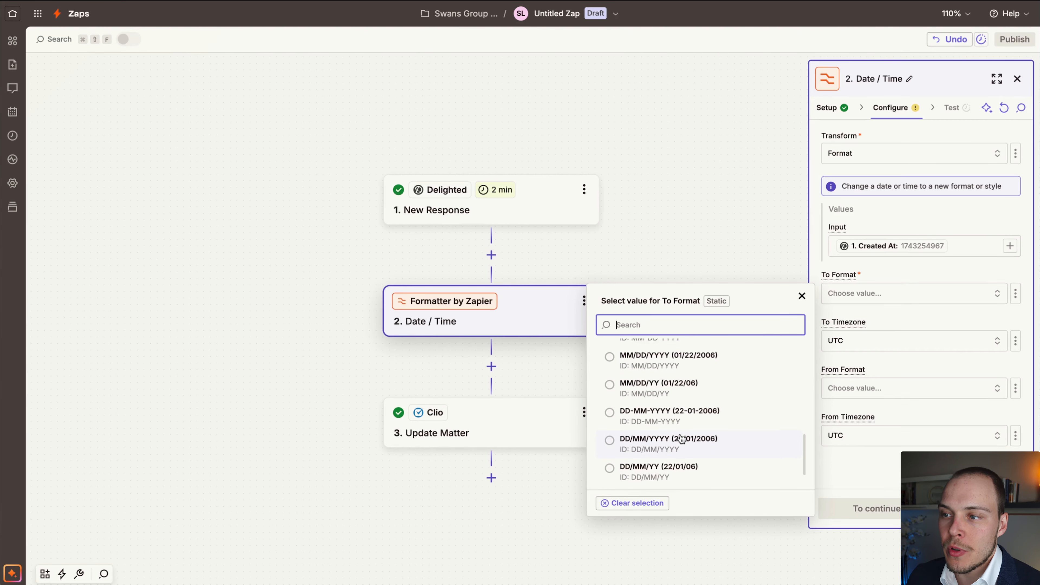
pyautogui.scroll(1, 680, 424)
pyautogui.scroll(3, 680, 424)
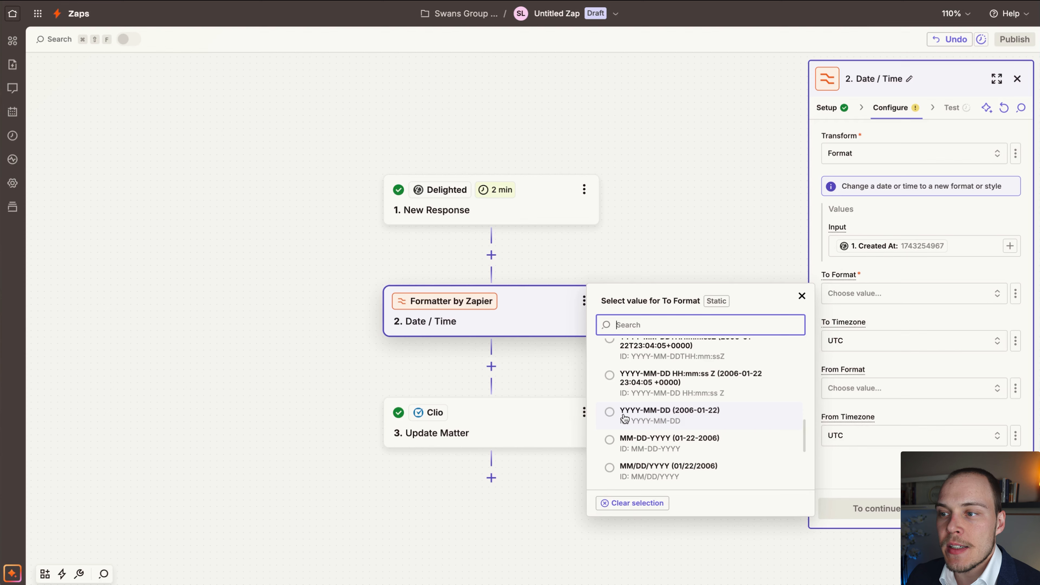
pyautogui.click(703, 418)
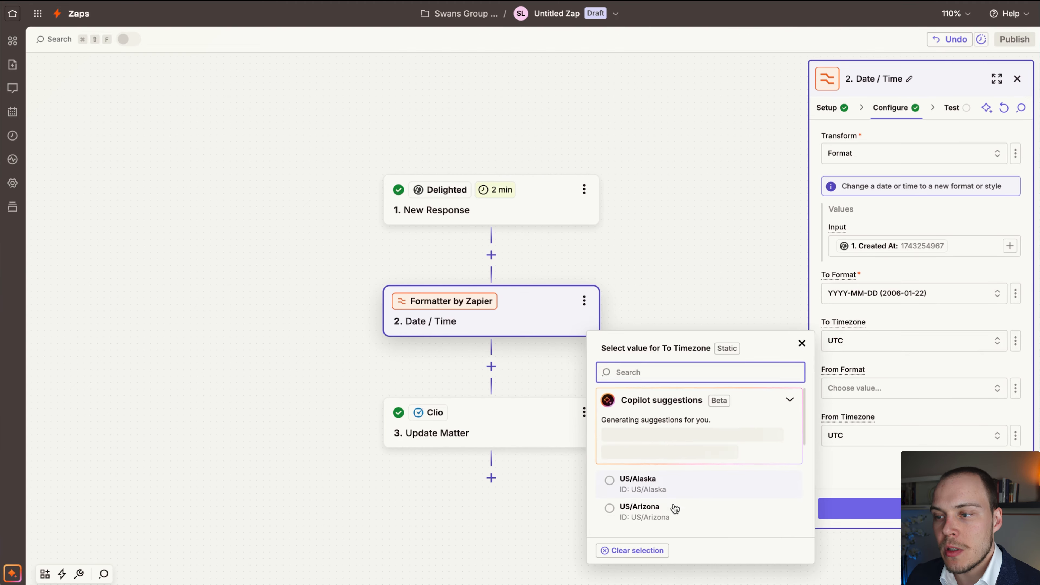
pyautogui.click(673, 510)
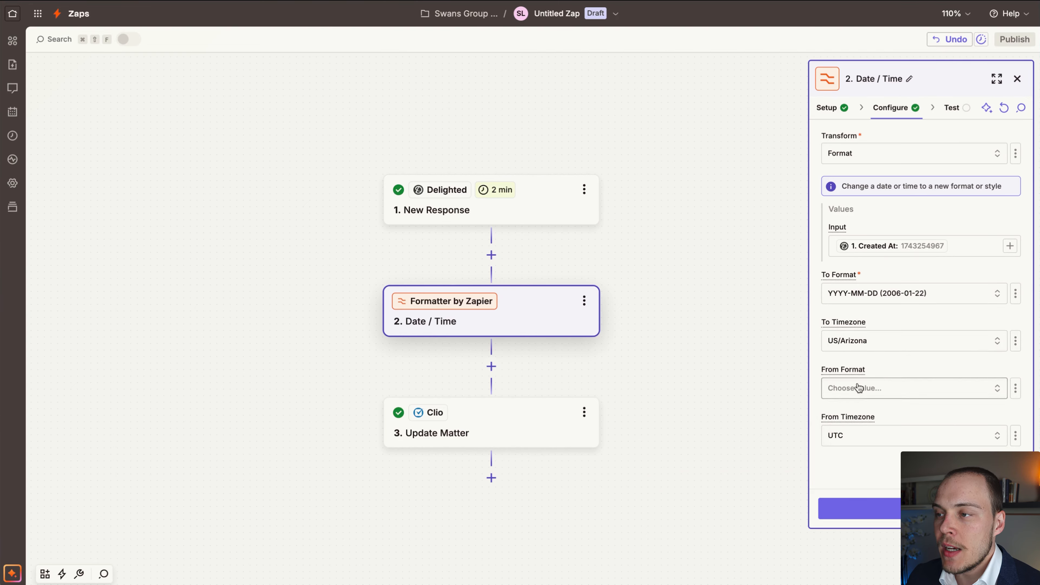
# Set the From Format to the Unix timestamp option X (1137971045.0) and test the Date / Time step.
pyautogui.click(896, 388)
pyautogui.scroll(-3, 688, 490)
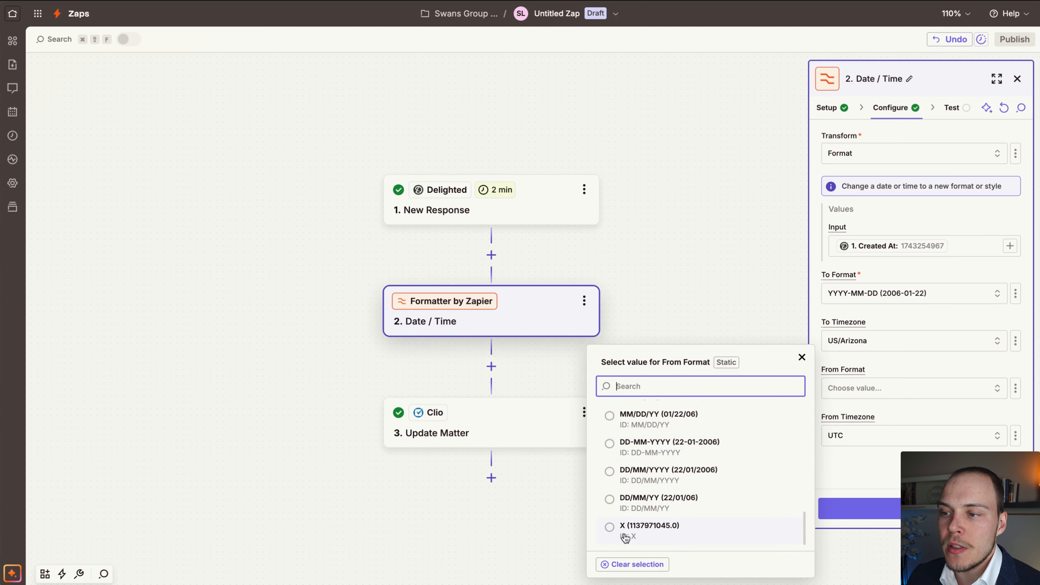
pyautogui.click(634, 537)
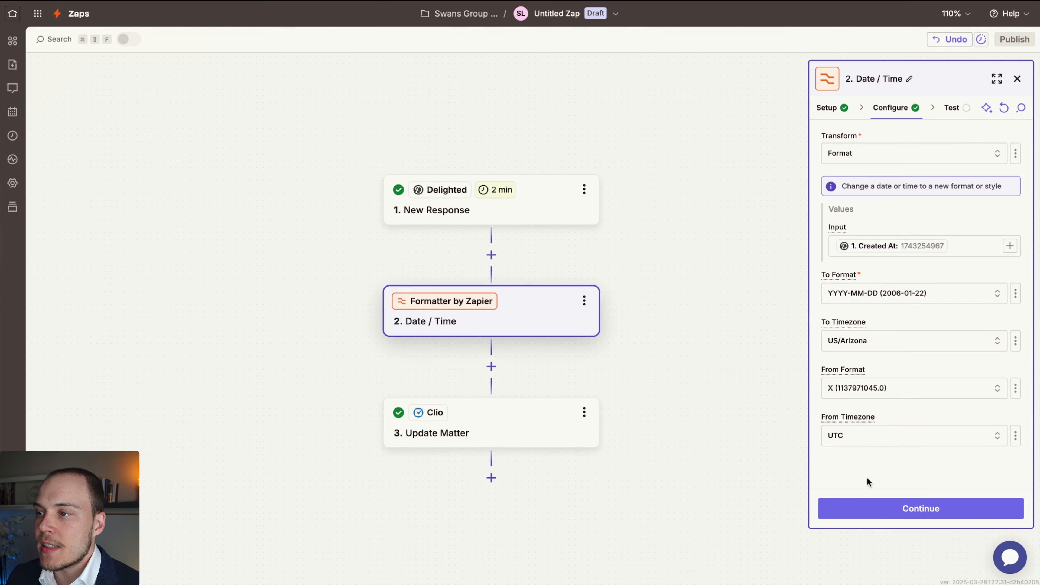
pyautogui.click(887, 515)
pyautogui.click(962, 501)
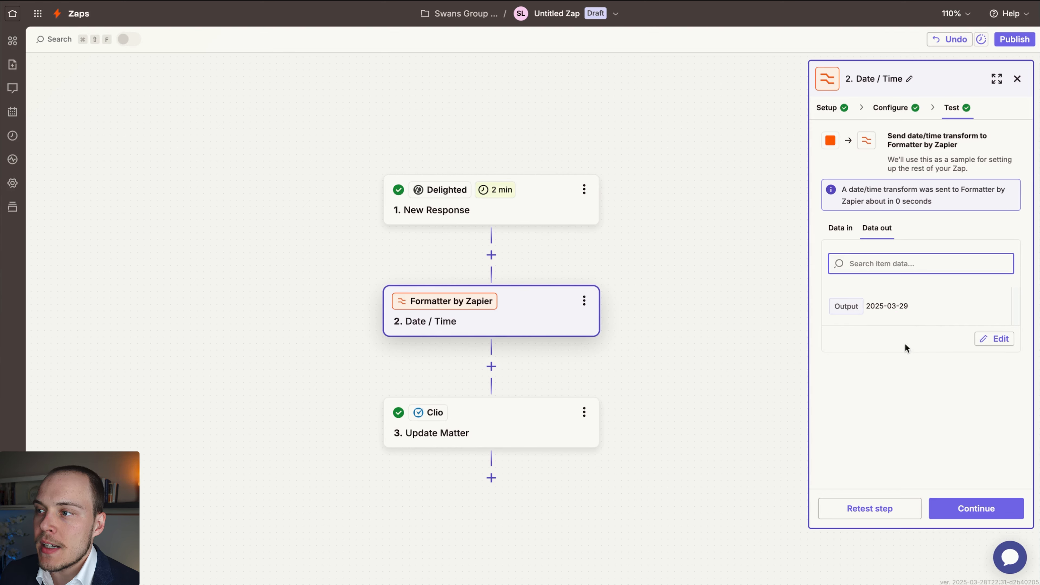
pyautogui.click(977, 508)
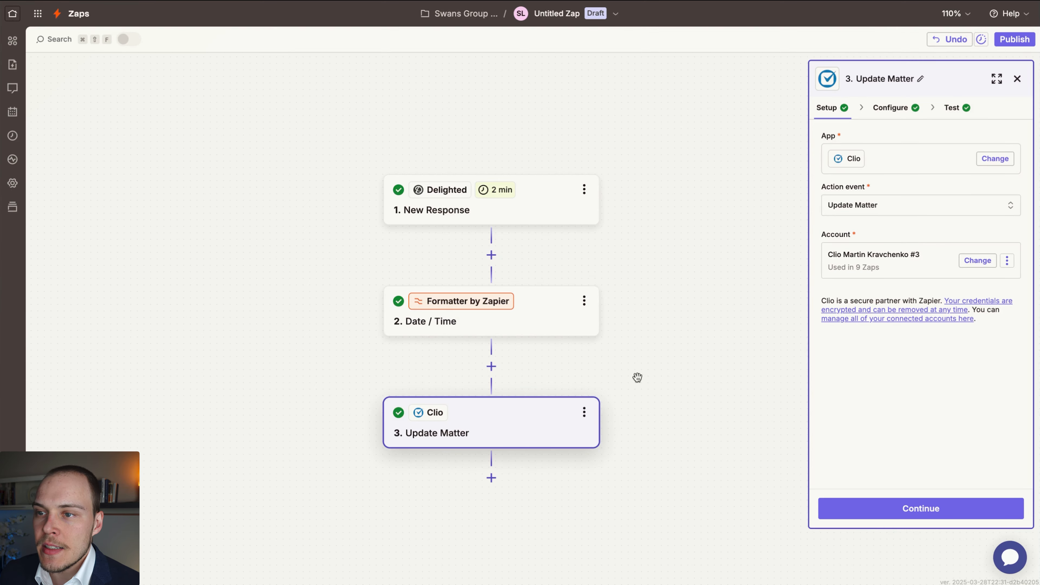
# Map the NPS: Latest Received Date custom field in Update Matter to the Output of the Date / Time step.
pyautogui.click(885, 109)
pyautogui.scroll(-10, 862, 297)
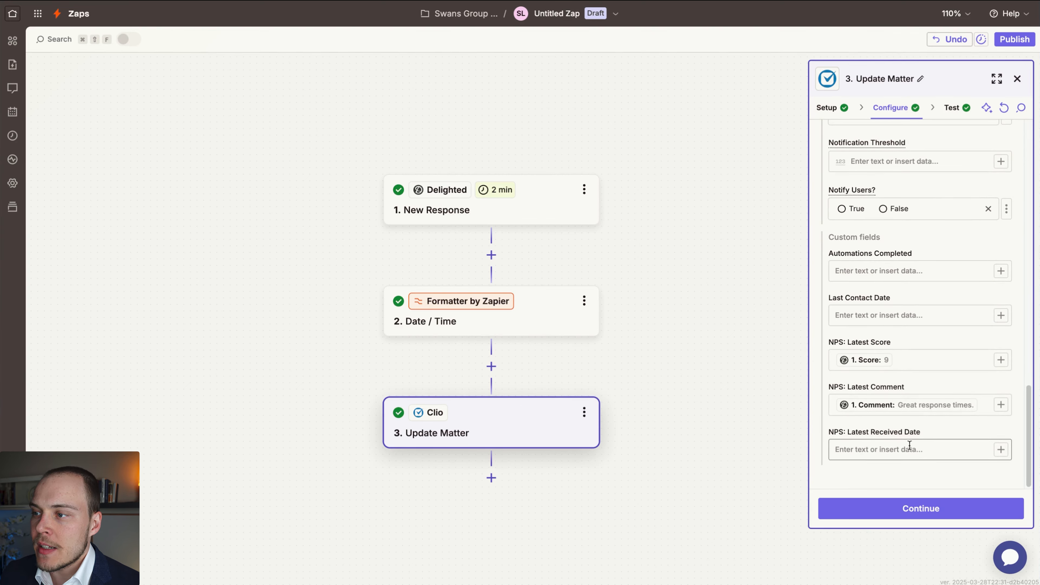
pyautogui.click(910, 446)
pyautogui.click(1001, 449)
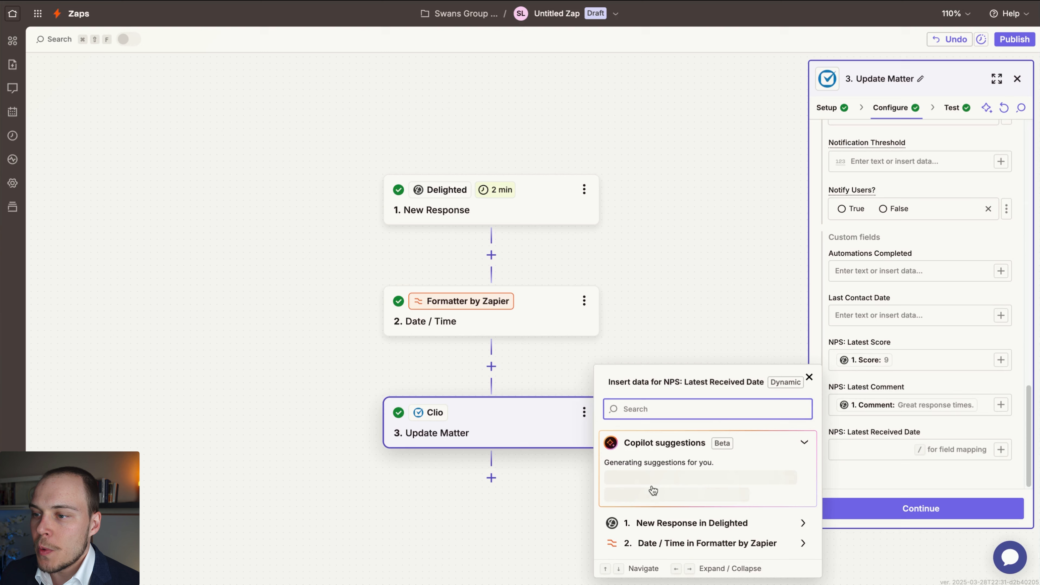
pyautogui.click(658, 538)
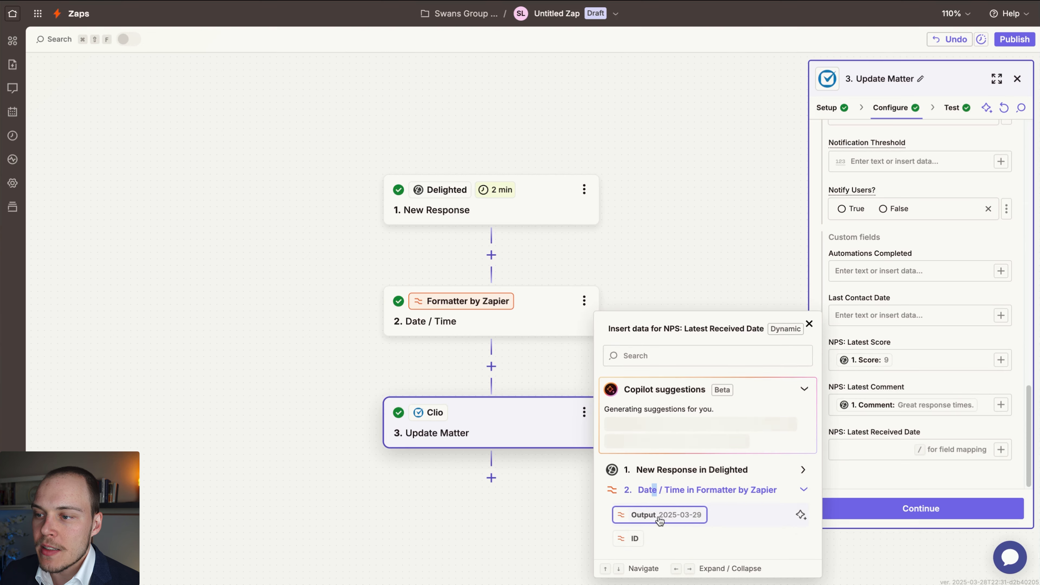
pyautogui.click(644, 514)
pyautogui.click(873, 475)
# Open the Will matter in Clio, retest the Update Matter step in Zapier, and reload the matter to check its NPS fields.
pyautogui.click(874, 514)
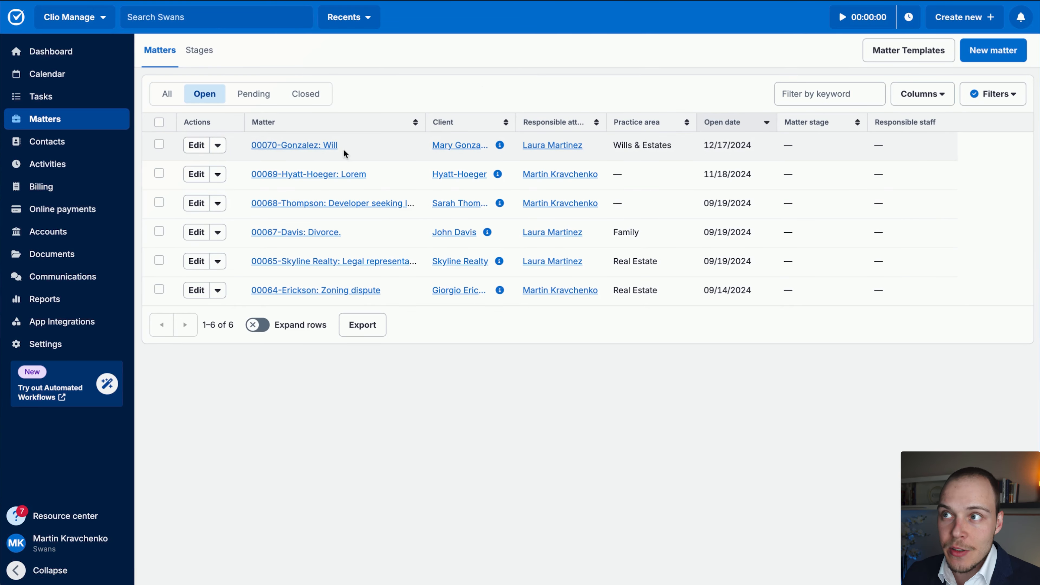
pyautogui.click(302, 146)
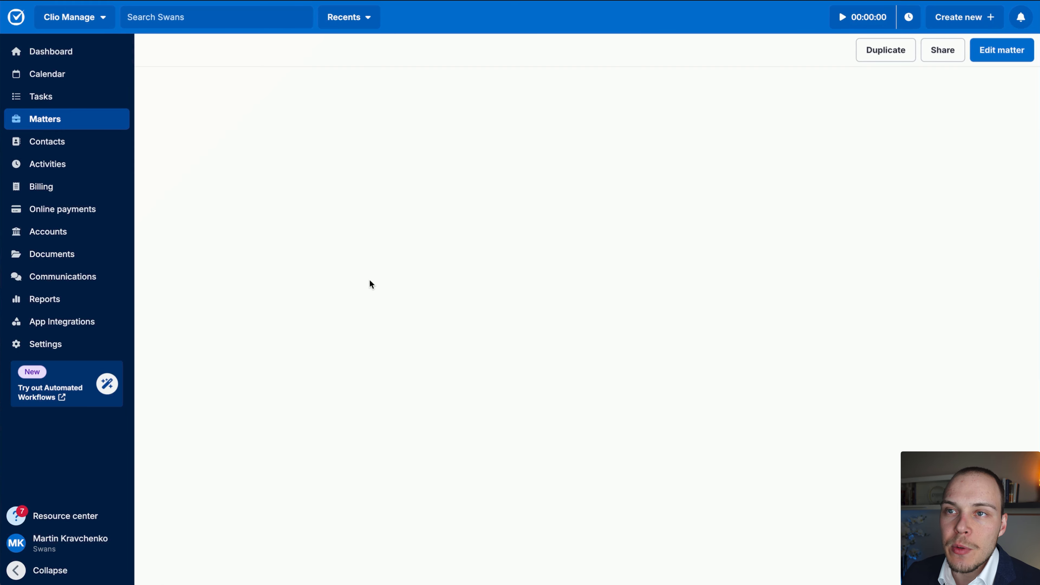
pyautogui.moveTo(762, 164)
pyautogui.mouseDown()
pyautogui.moveTo(538, 383)
pyautogui.moveTo(525, 435)
pyautogui.moveTo(539, 376)
pyautogui.moveTo(517, 376)
pyautogui.moveTo(507, 442)
pyautogui.mouseUp()
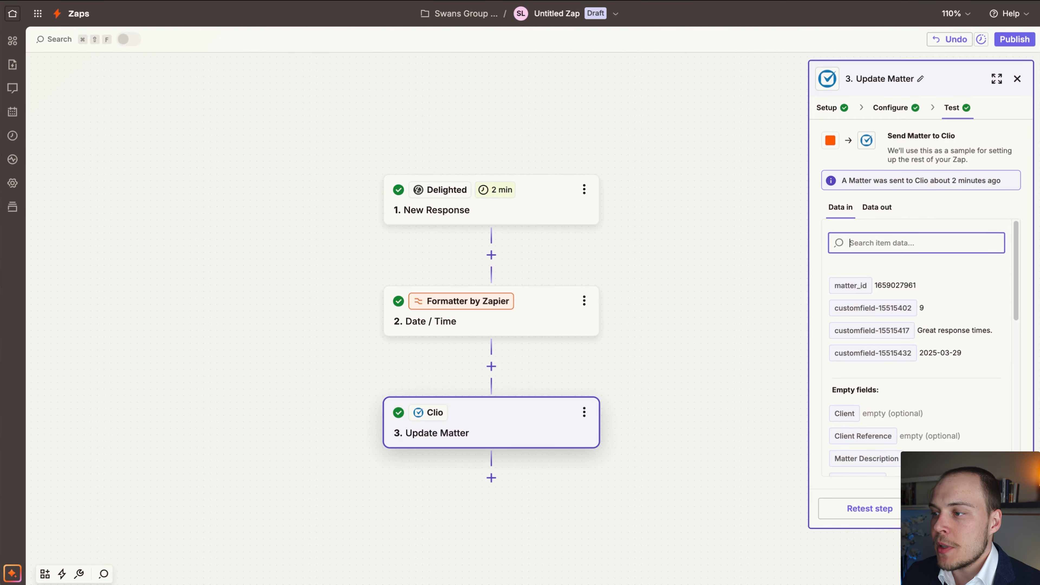
pyautogui.click(871, 509)
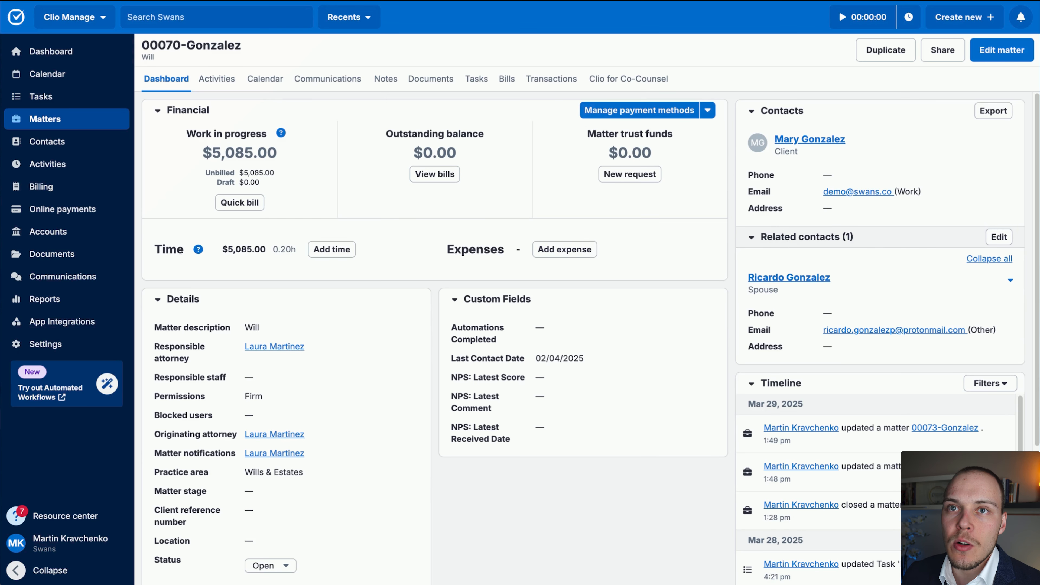
pyautogui.press('super+r')
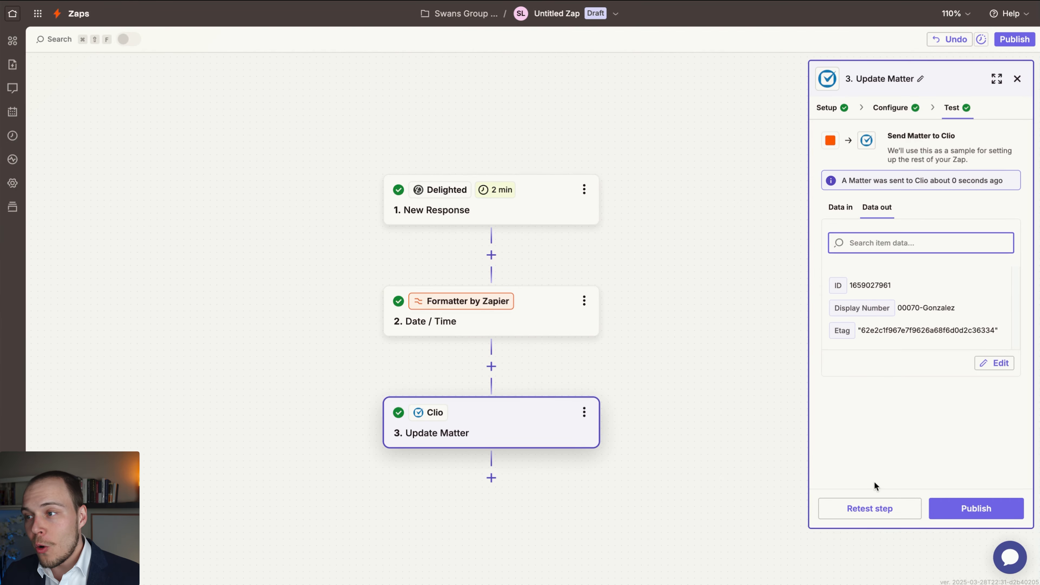
# Publish the response-to-matter Zap and dismiss the notification.
pyautogui.click(957, 516)
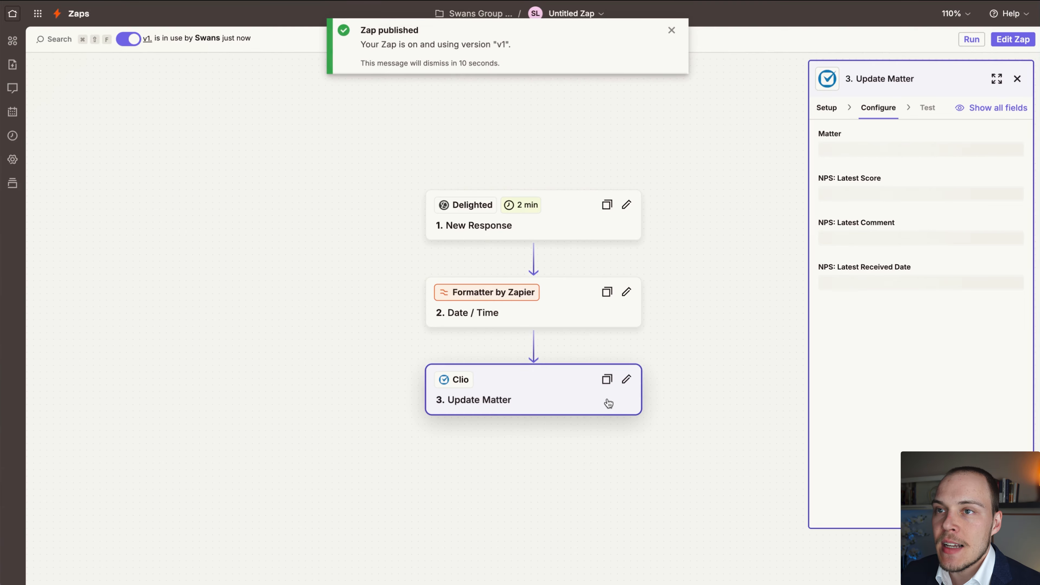
pyautogui.click(671, 31)
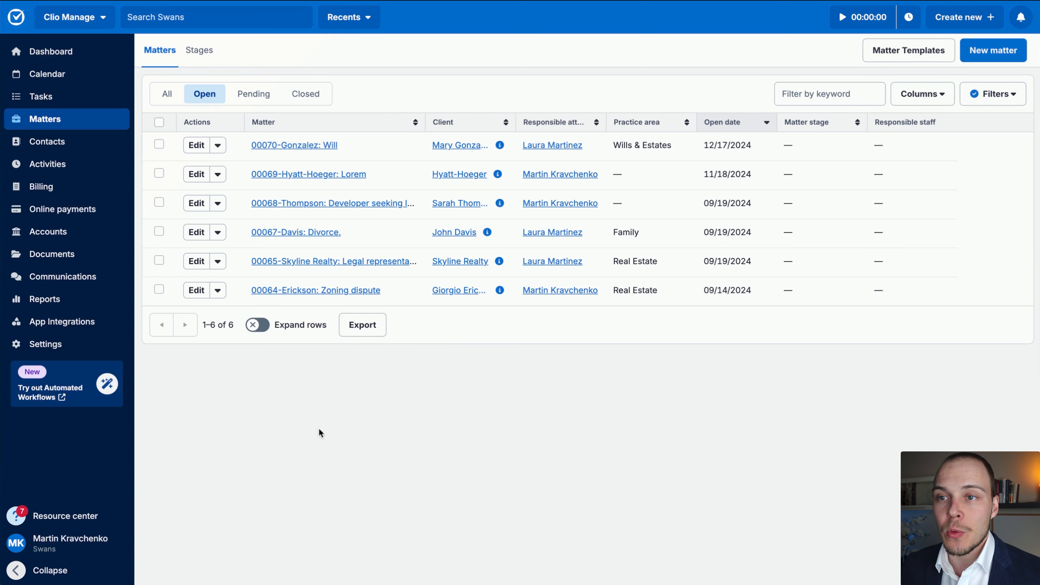
# In Clio, open the open matter about a developer seeking legal representation and set its status to Closed.
pyautogui.click(324, 207)
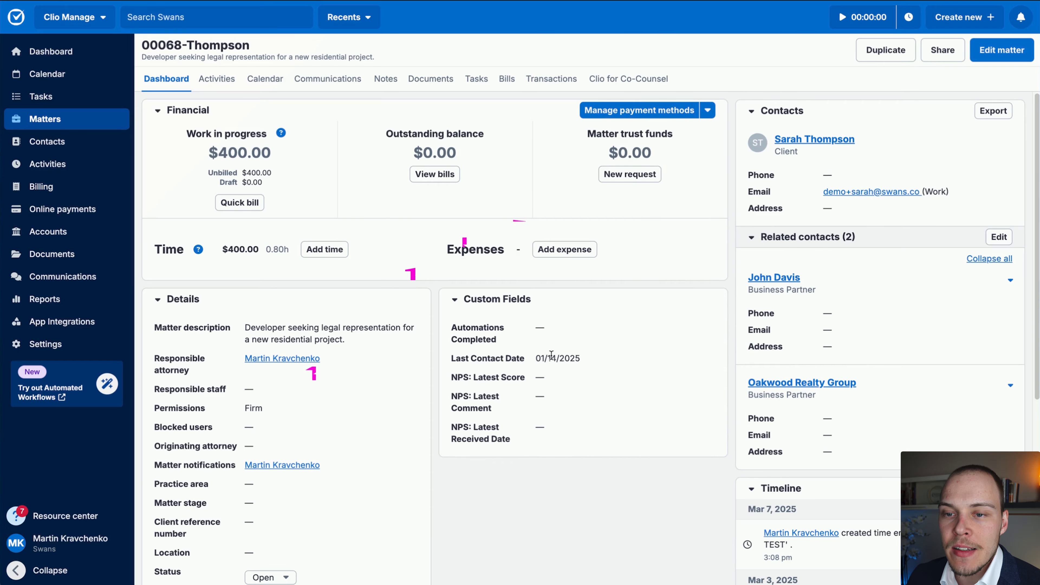
pyautogui.click(282, 579)
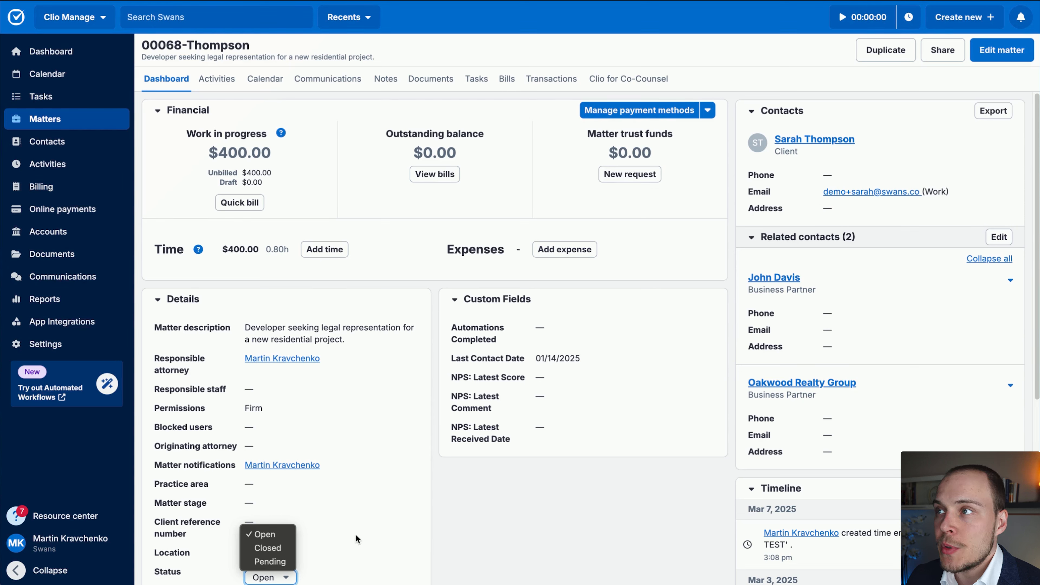
pyautogui.click(278, 548)
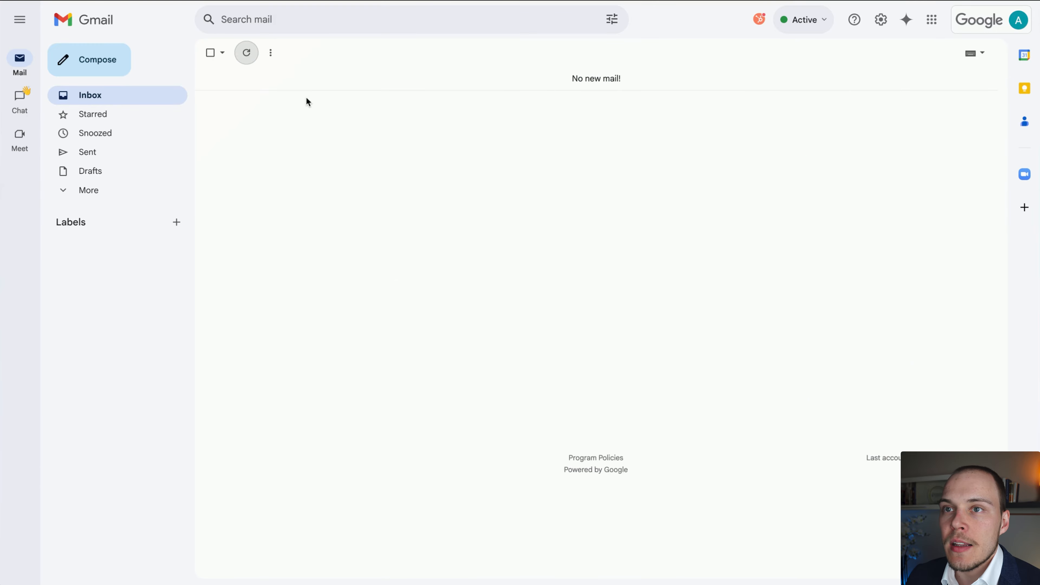
# Switch to Gmail and refresh the inbox to look for the survey email, returning to Zapier's Zap history to check the runs.
pyautogui.click(250, 59)
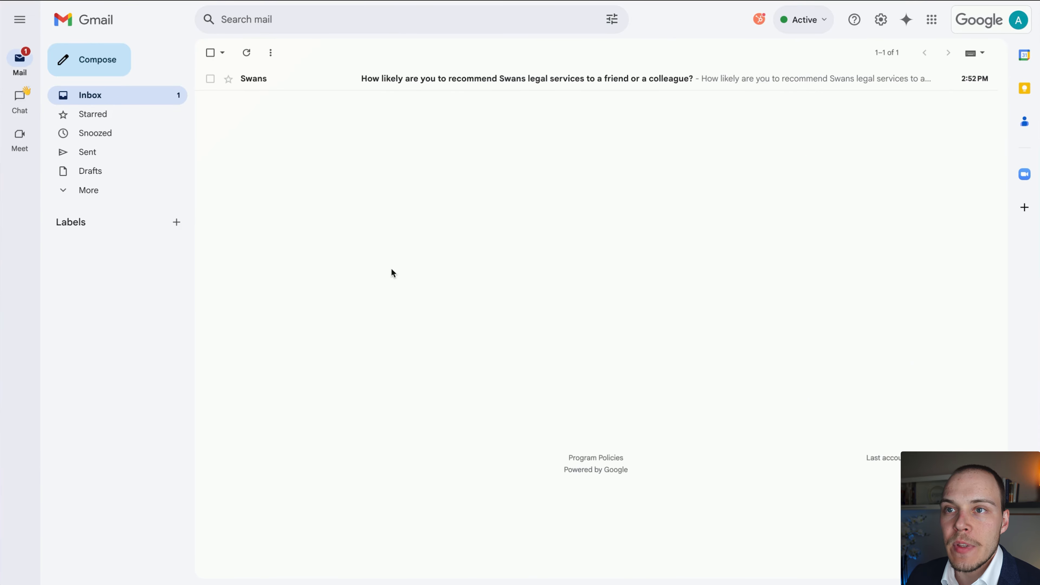
pyautogui.moveTo(360, 363)
pyautogui.mouseDown()
pyautogui.moveTo(323, 88)
pyautogui.moveTo(629, 89)
pyautogui.moveTo(490, 137)
pyautogui.mouseUp()
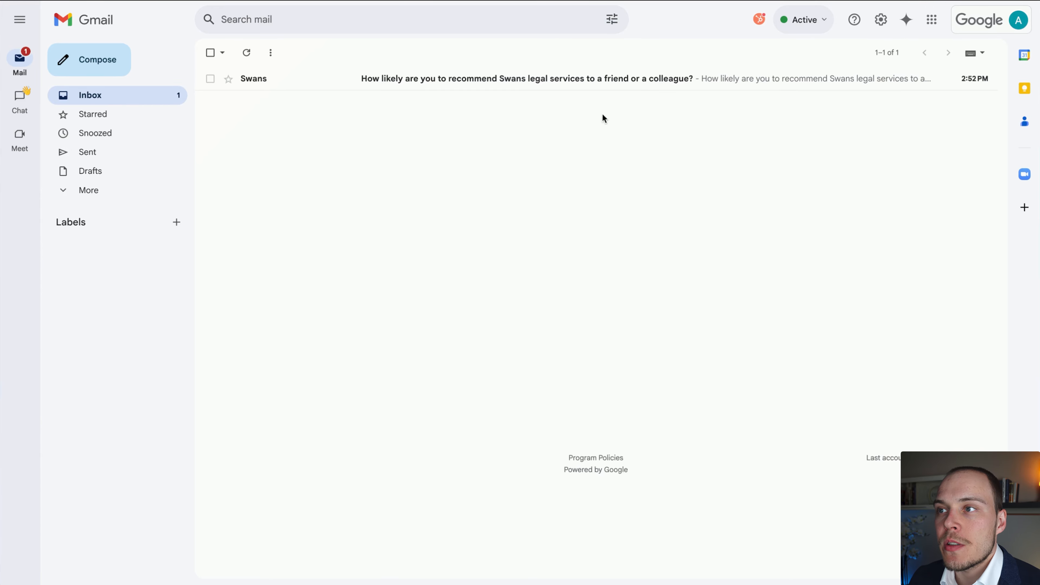
pyautogui.hotkey('ctrl', 'Tab')
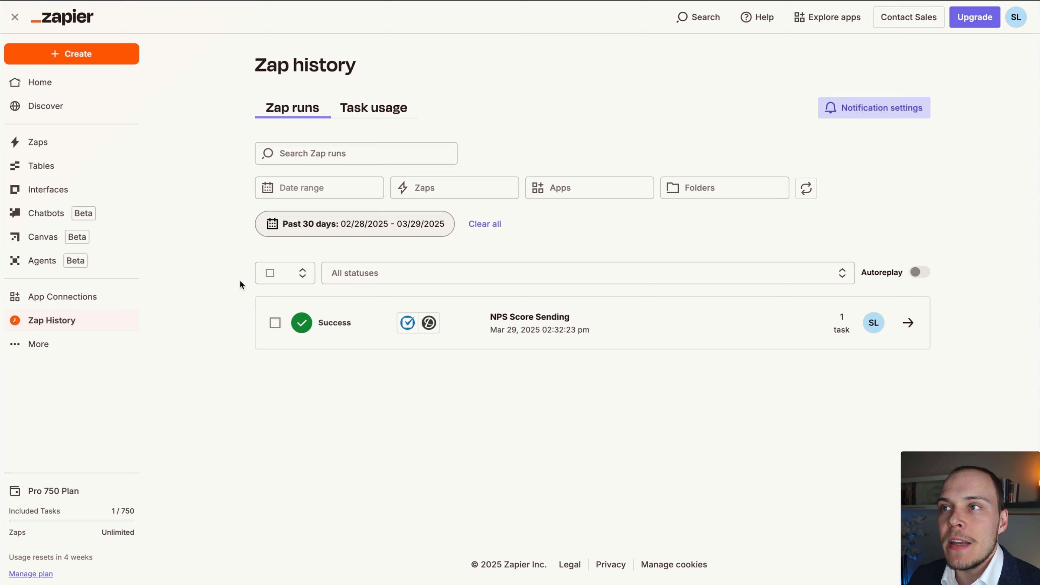
# Refresh the list of Zap runs to look for the newest NPS Score Sending run.
pyautogui.moveTo(483, 104)
pyautogui.mouseDown()
pyautogui.moveTo(190, 226)
pyautogui.moveTo(95, 324)
pyautogui.mouseUp()
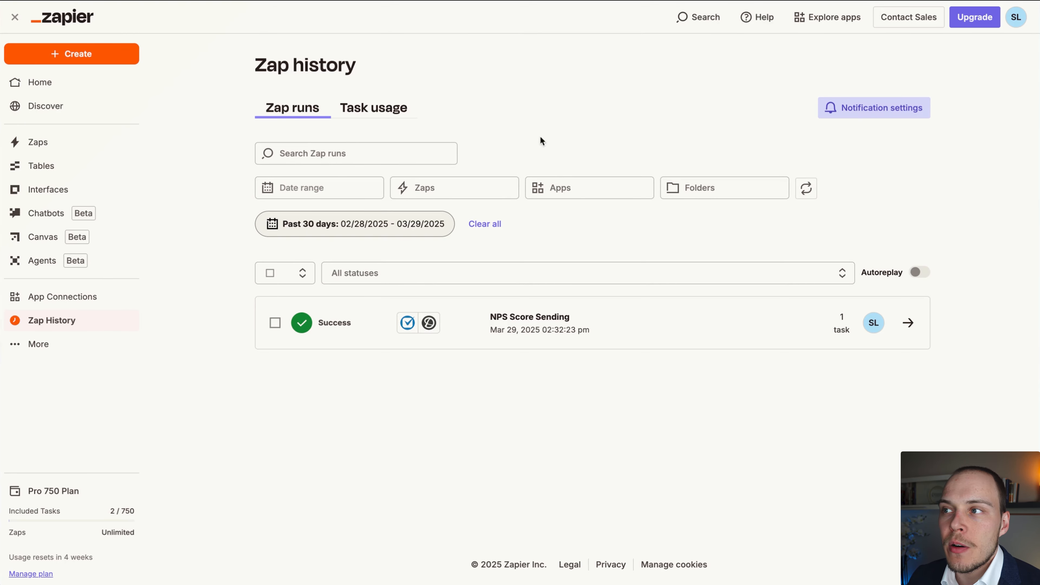
pyautogui.click(806, 189)
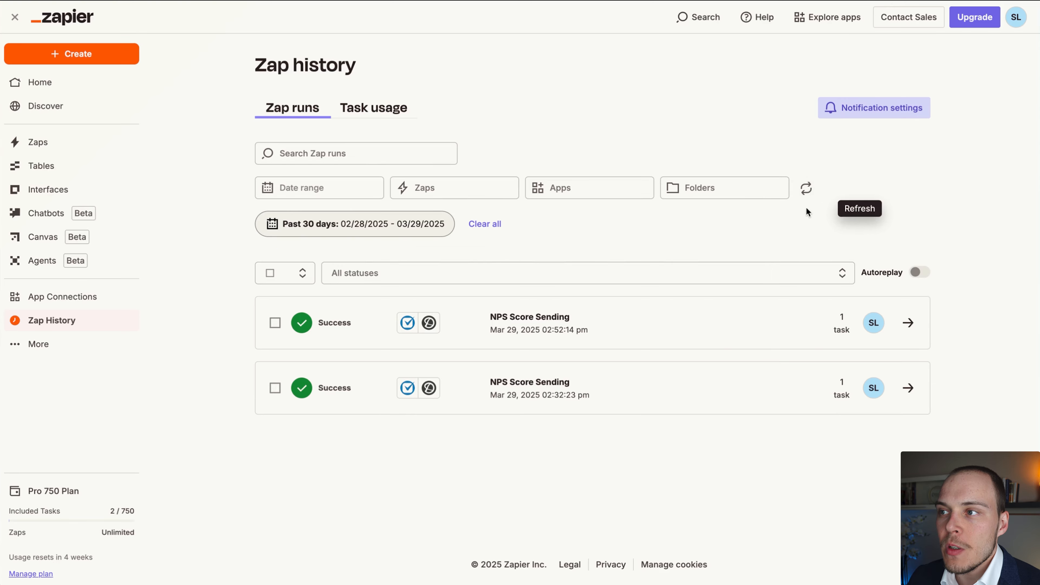
pyautogui.moveTo(823, 130)
pyautogui.mouseDown()
pyautogui.moveTo(418, 262)
pyautogui.moveTo(413, 320)
pyautogui.moveTo(630, 321)
pyautogui.moveTo(512, 317)
pyautogui.moveTo(592, 317)
pyautogui.mouseUp()
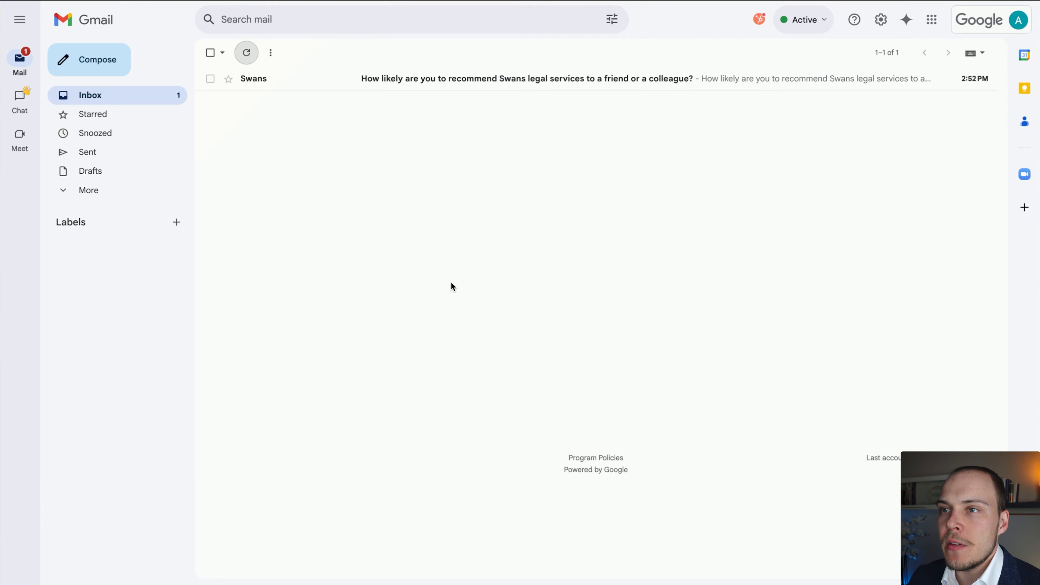
# Open the Swans survey email in Gmail, rate 5, and submit the comment "The staff has been rude to me at the office.".
pyautogui.click(389, 79)
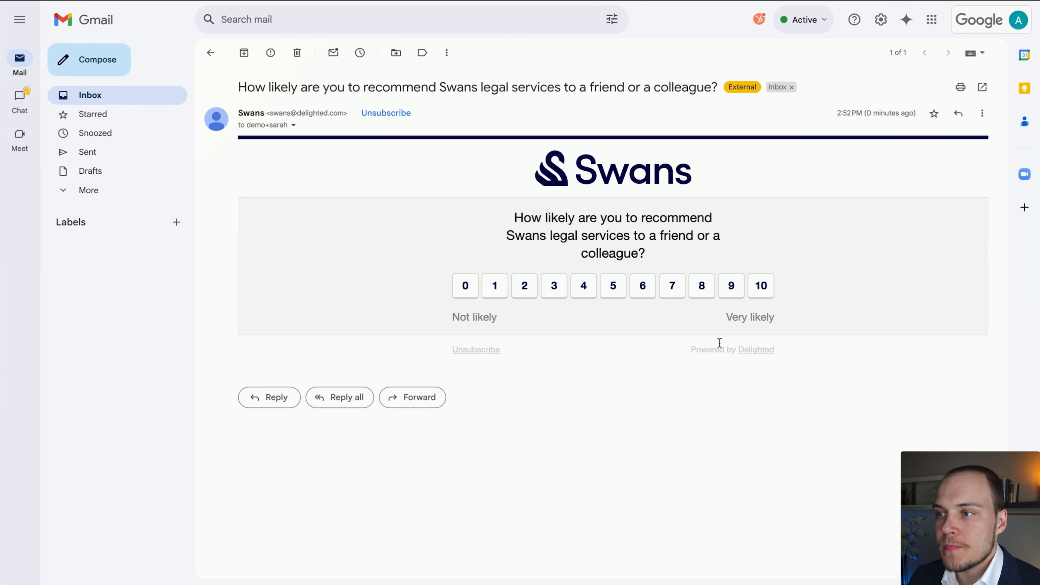
pyautogui.click(613, 285)
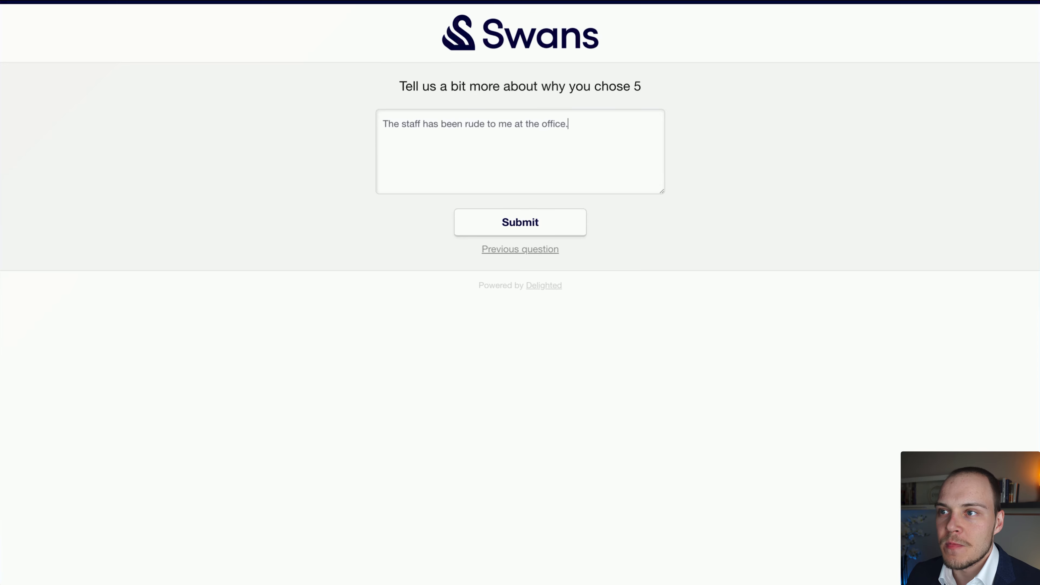
pyautogui.click(507, 223)
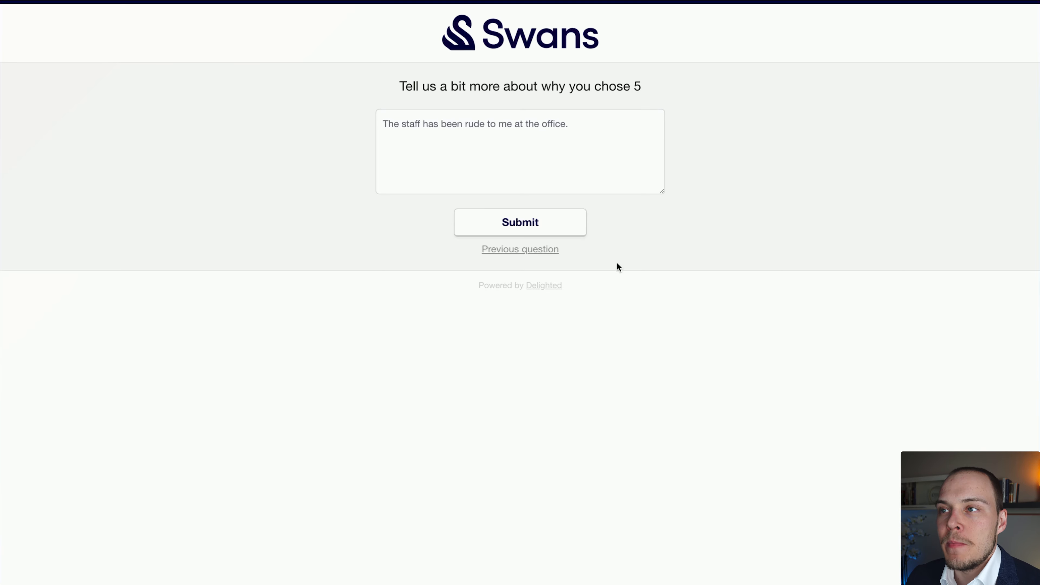
pyautogui.moveTo(458, 108); pyautogui.dragTo(797, 100)
pyautogui.click(662, 110)
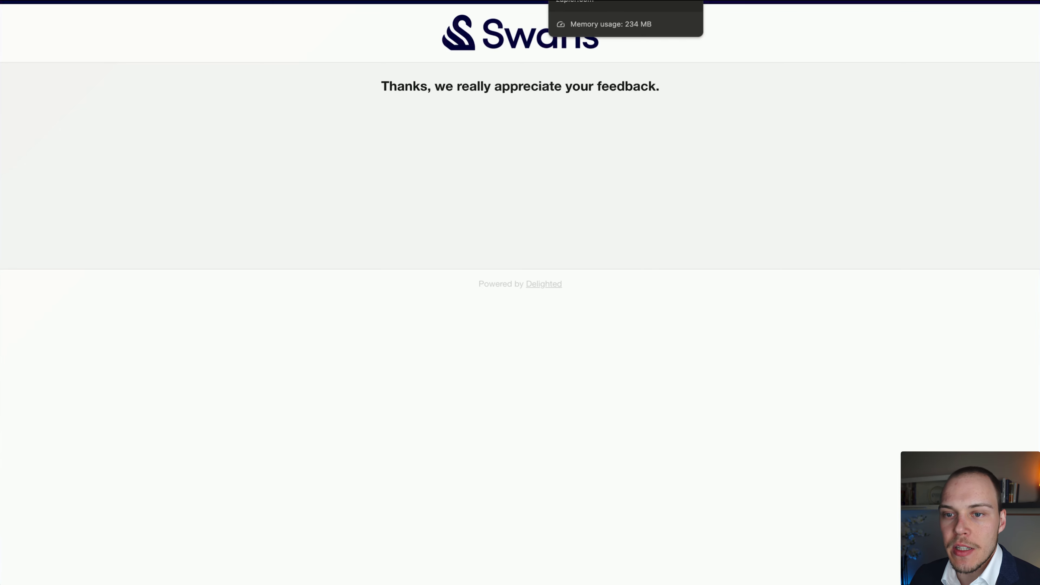
# Refresh the Zap runs in Zapier and check the new response in the reloaded Clio matter and in Delighted.
pyautogui.click(590, 0)
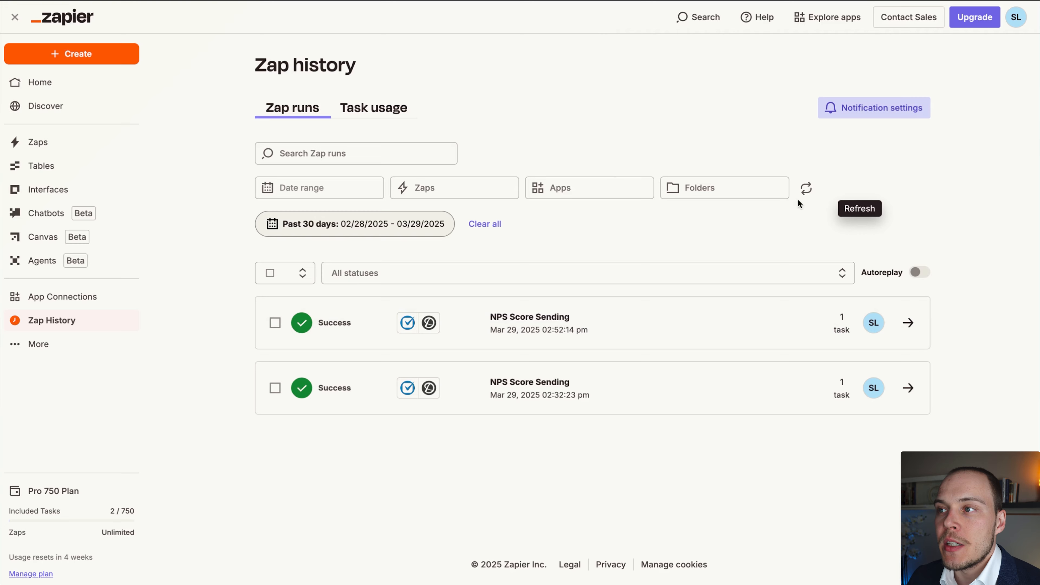
pyautogui.click(808, 190)
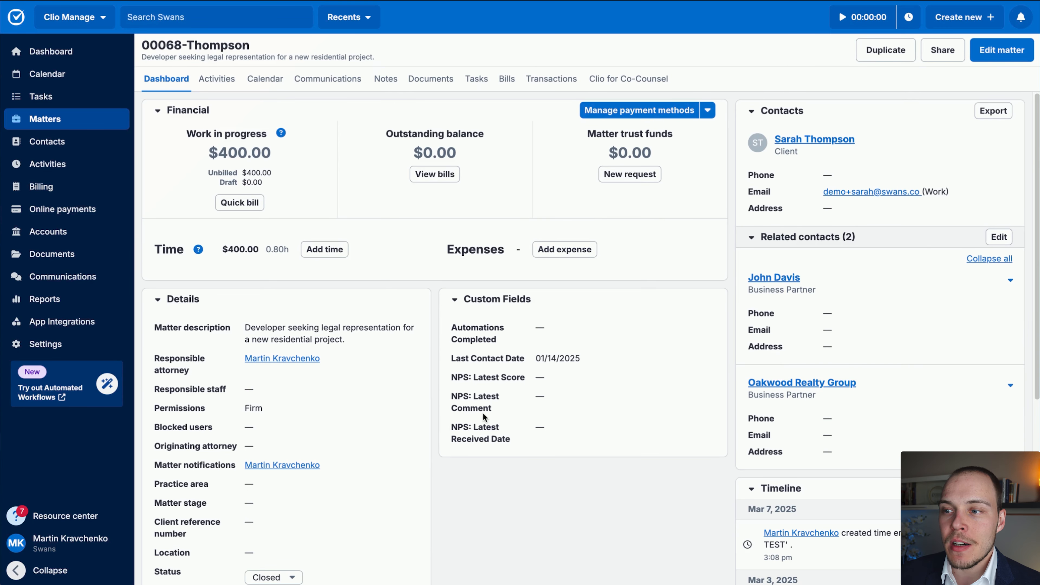
pyautogui.press('super+r')
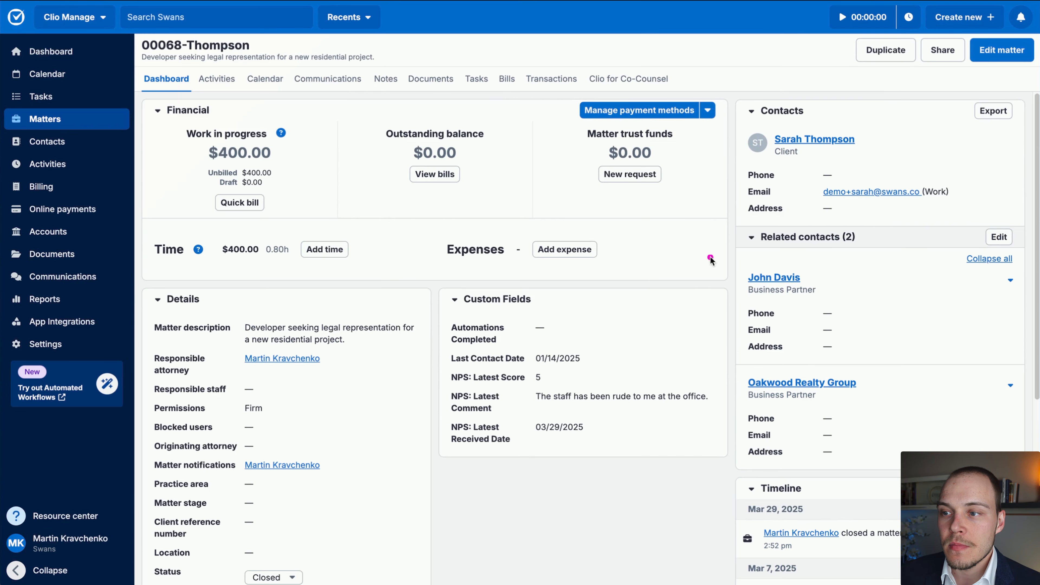
pyautogui.moveTo(711, 259)
pyautogui.mouseDown()
pyautogui.moveTo(536, 371)
pyautogui.moveTo(643, 387)
pyautogui.moveTo(663, 361)
pyautogui.moveTo(656, 399)
pyautogui.moveTo(610, 438)
pyautogui.mouseUp()
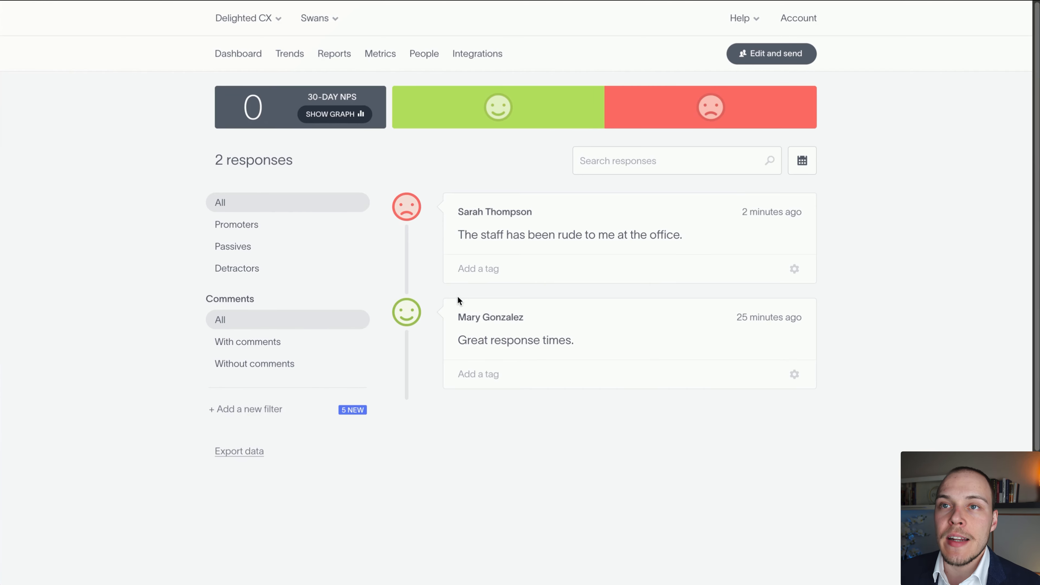
pyautogui.moveTo(750, 488)
pyautogui.mouseDown()
pyautogui.moveTo(539, 158)
pyautogui.moveTo(432, 205)
pyautogui.moveTo(455, 235)
pyautogui.moveTo(465, 209)
pyautogui.moveTo(417, 207)
pyautogui.moveTo(656, 150)
pyautogui.moveTo(705, 107)
pyautogui.moveTo(708, 128)
pyautogui.moveTo(667, 236)
pyautogui.moveTo(515, 260)
pyautogui.moveTo(769, 191)
pyautogui.mouseUp()
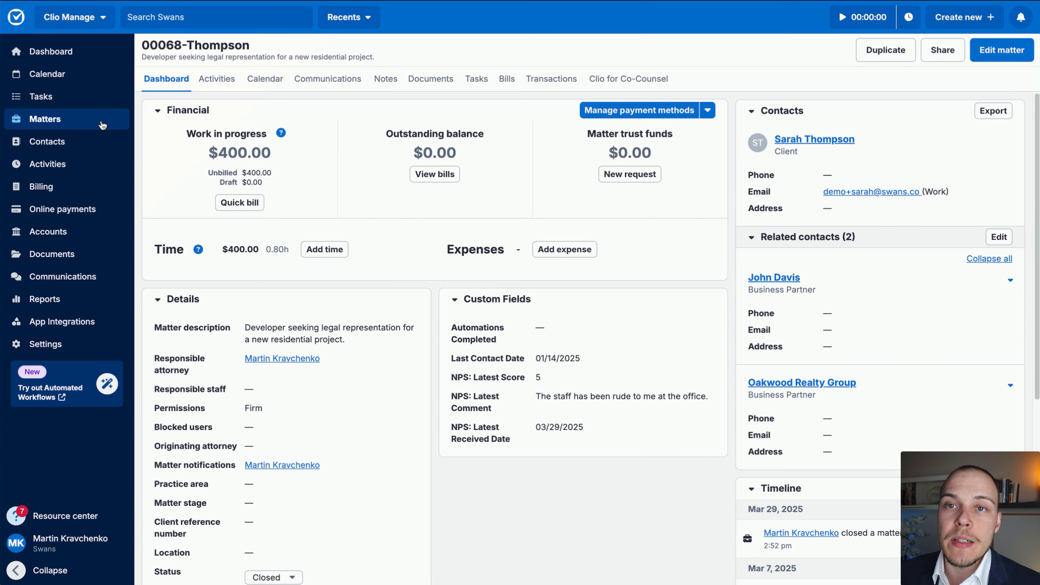
# List all matters in Clio and select the custom field NPS: Latest Score as a column for the table.
pyautogui.click(61, 121)
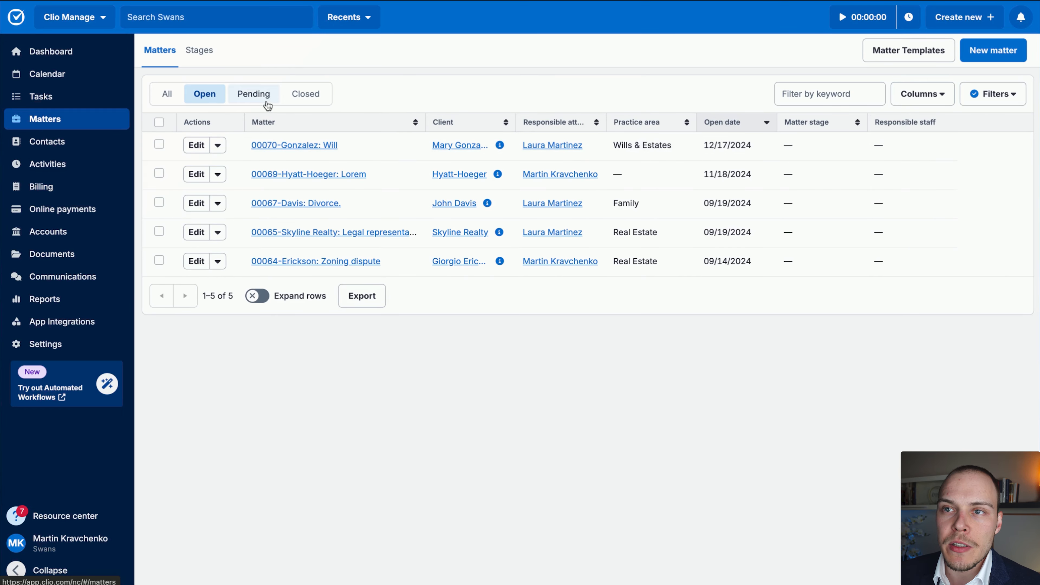
pyautogui.click(177, 100)
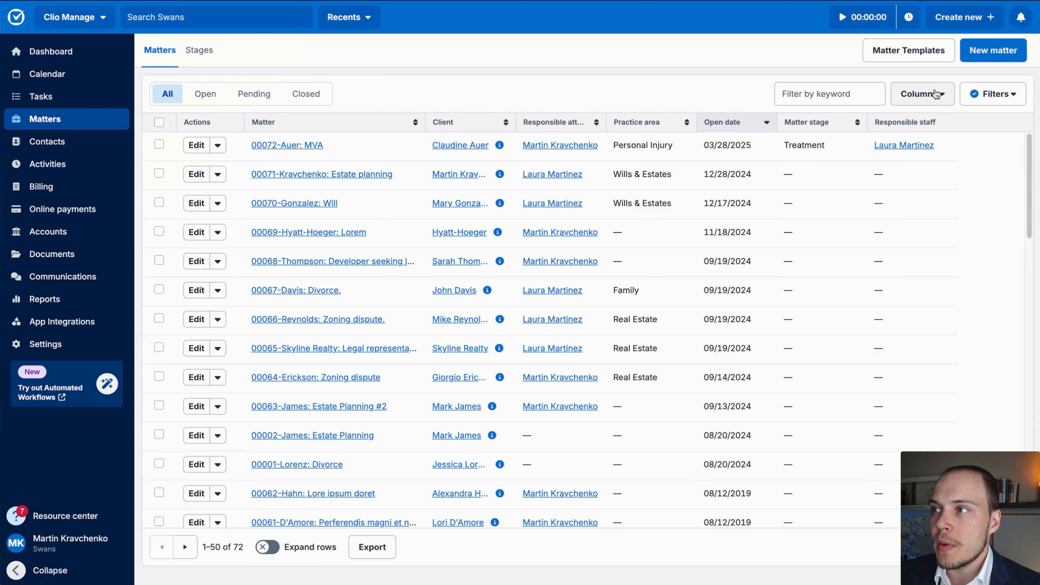
pyautogui.click(935, 96)
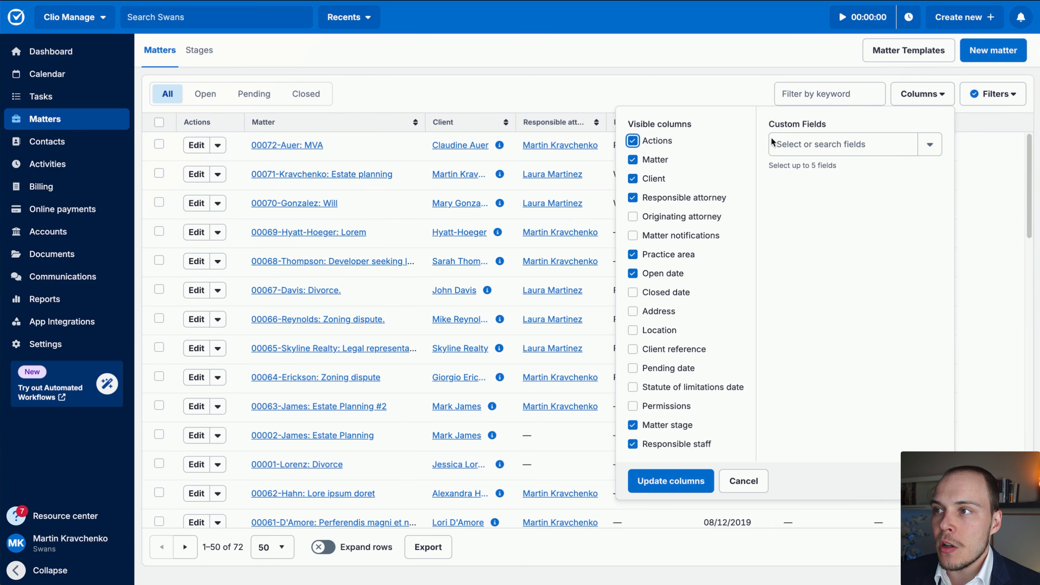
pyautogui.click(808, 144)
pyautogui.write('nps')
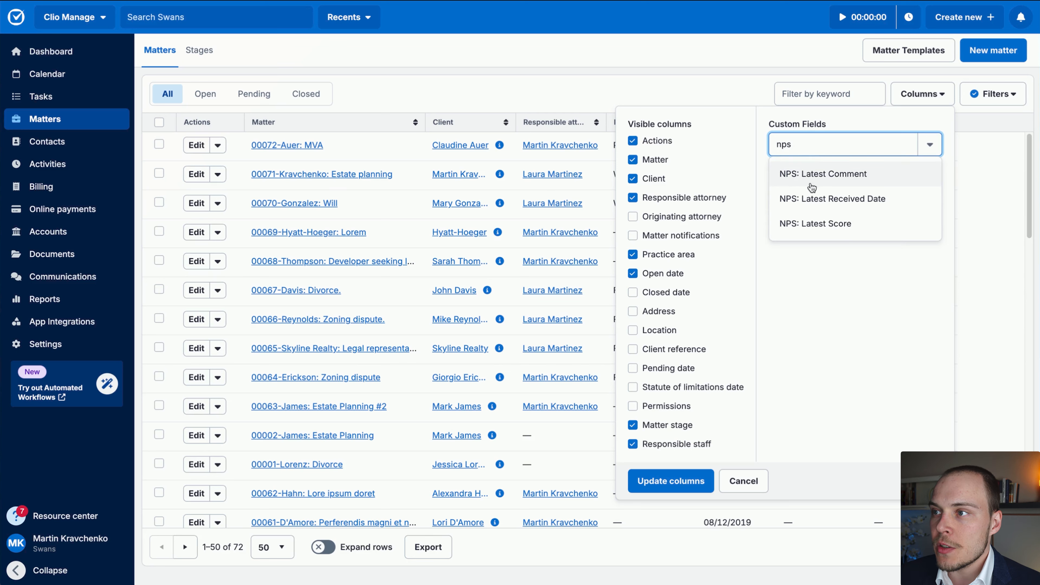
pyautogui.click(845, 200)
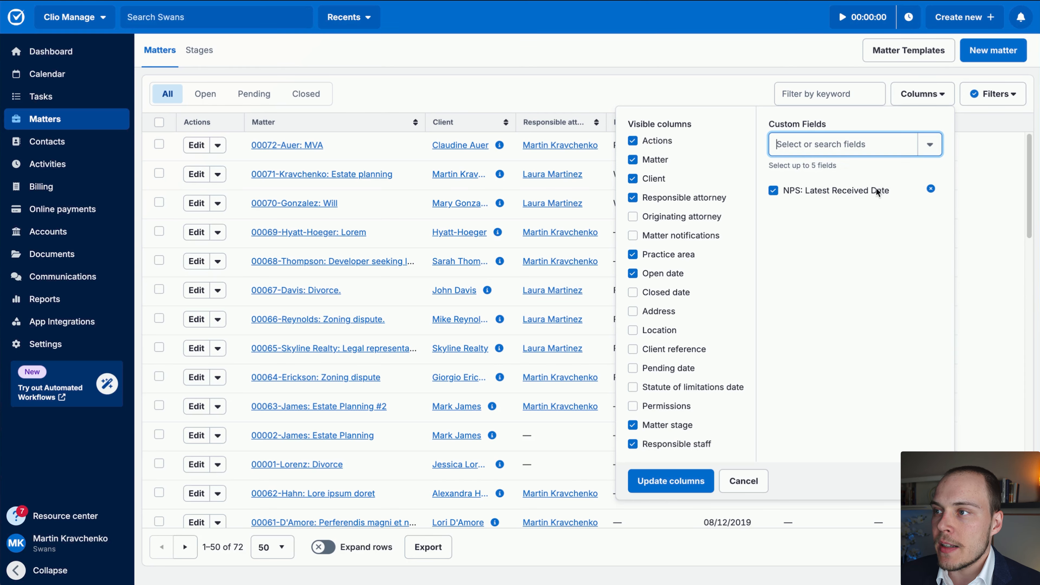
pyautogui.click(932, 190)
pyautogui.write('nps')
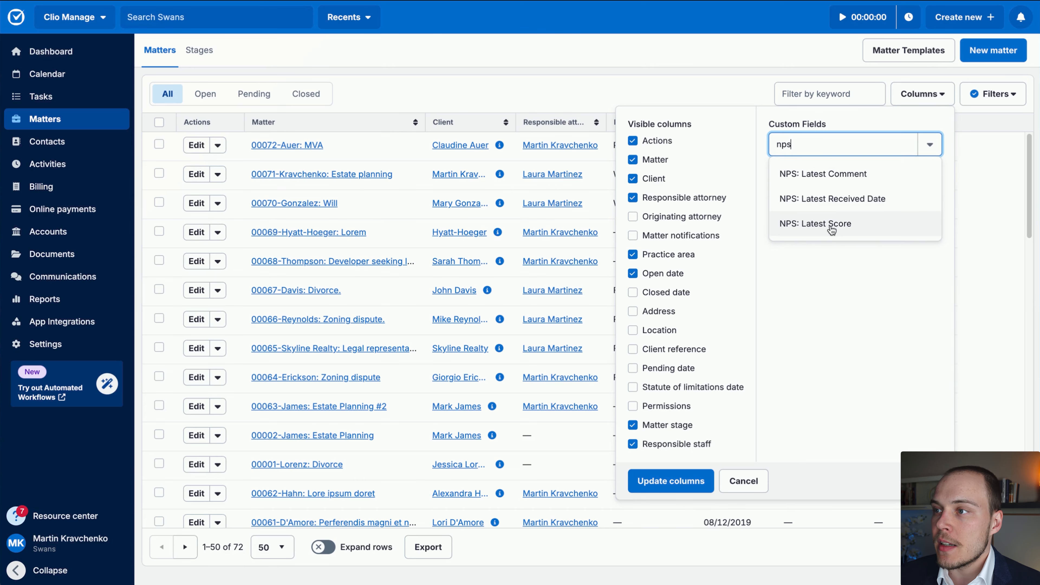
pyautogui.click(836, 223)
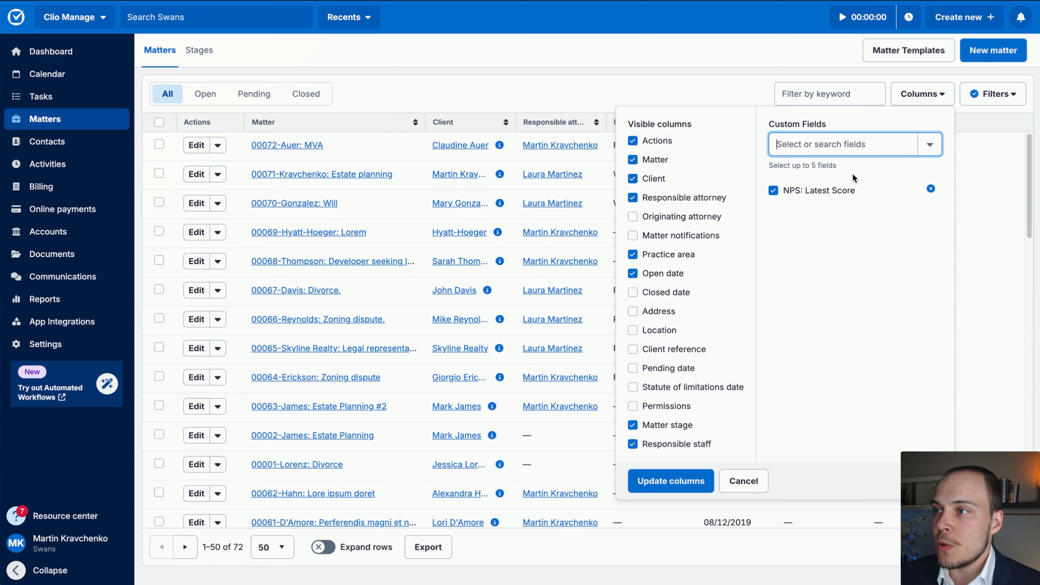
# Add the custom field NPS: Latest Comment as a column and update the matter table's columns.
pyautogui.write('nps')
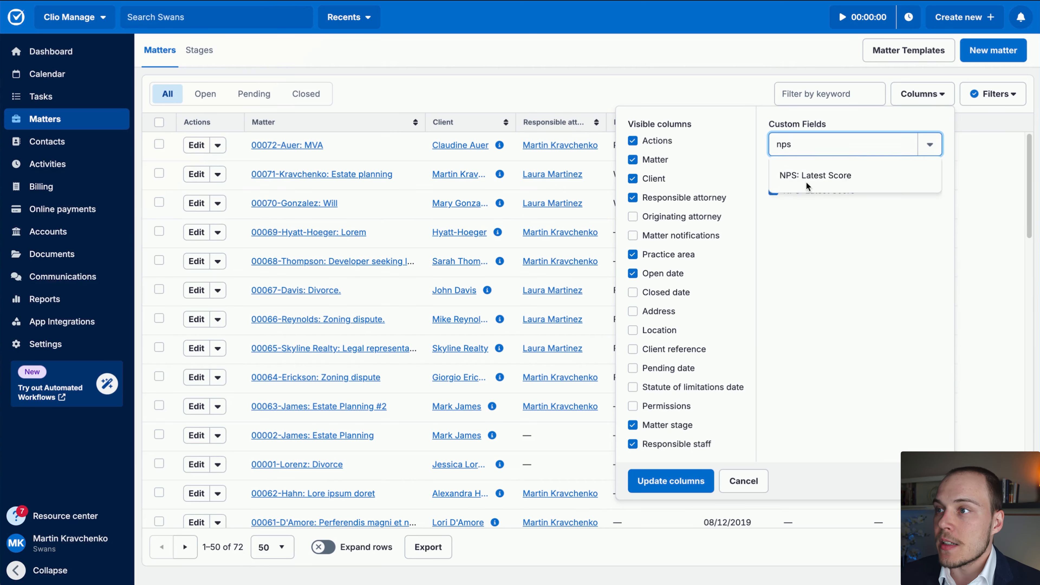
pyautogui.click(834, 175)
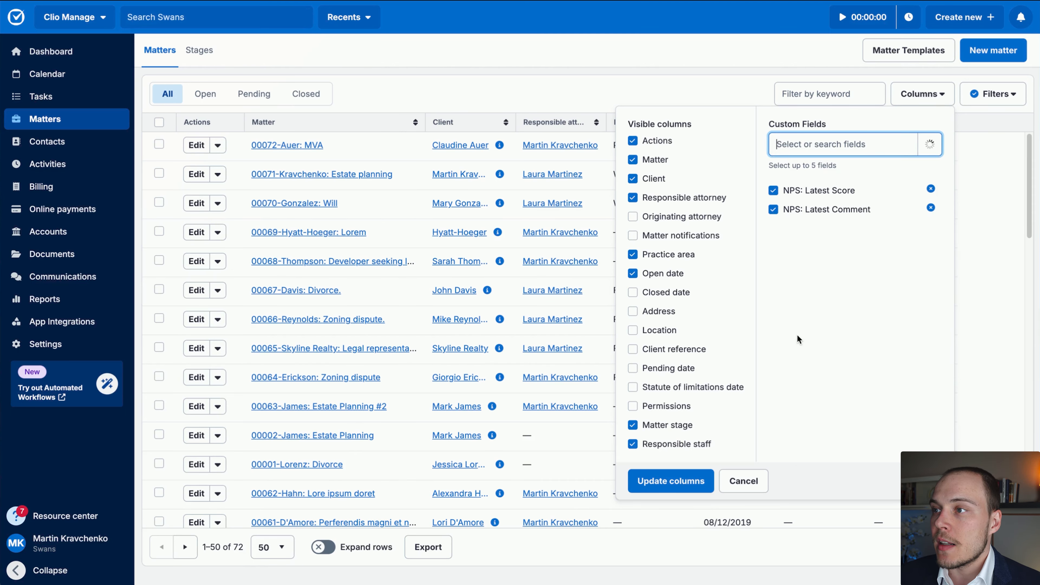
pyautogui.click(693, 480)
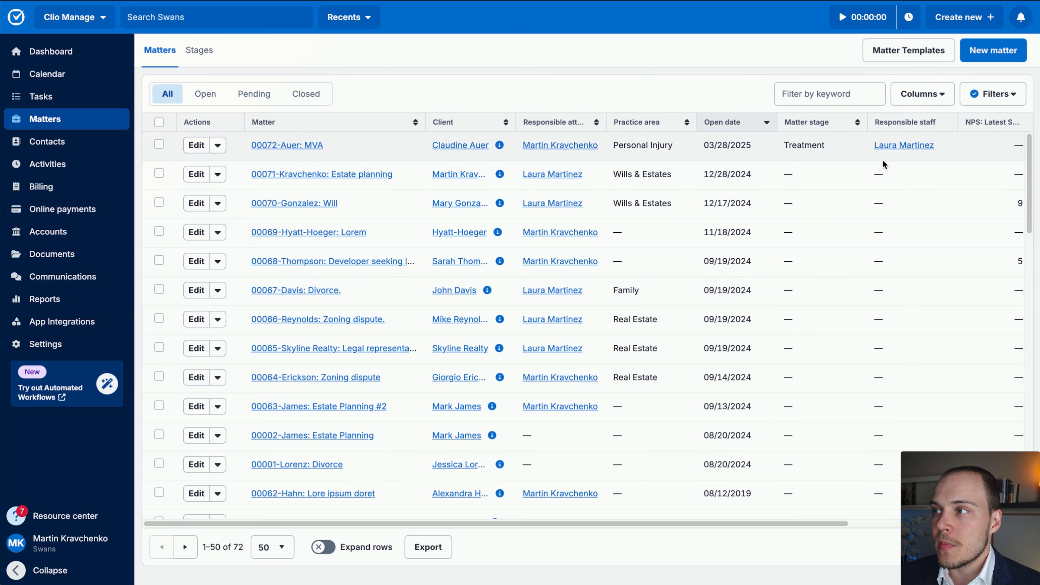
# Examine the NPS score and comment columns across the matter list.
pyautogui.hscroll(5, 895, 176)
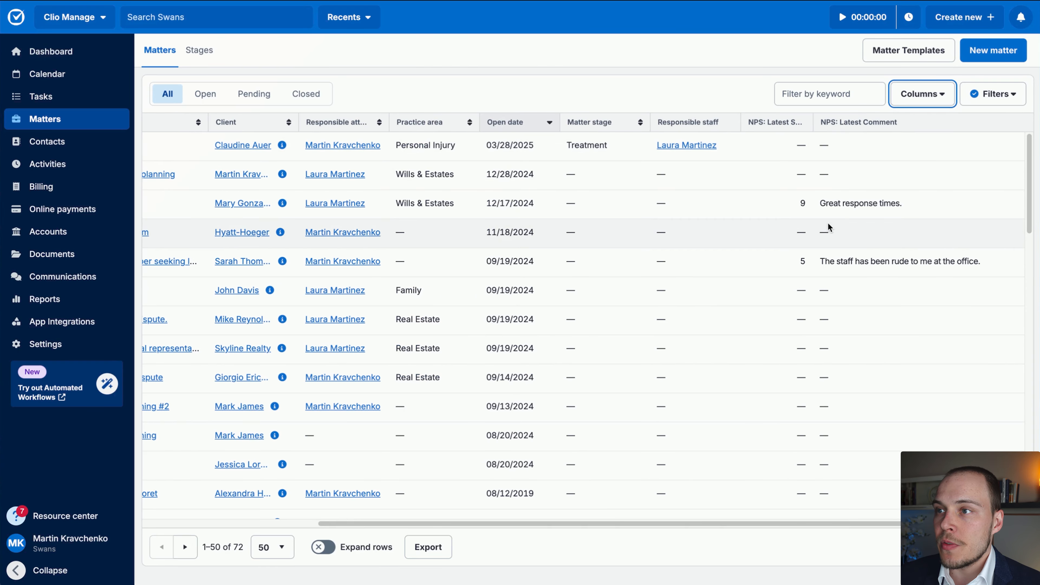
pyautogui.hscroll(-5, 823, 221)
pyautogui.hscroll(5, 852, 172)
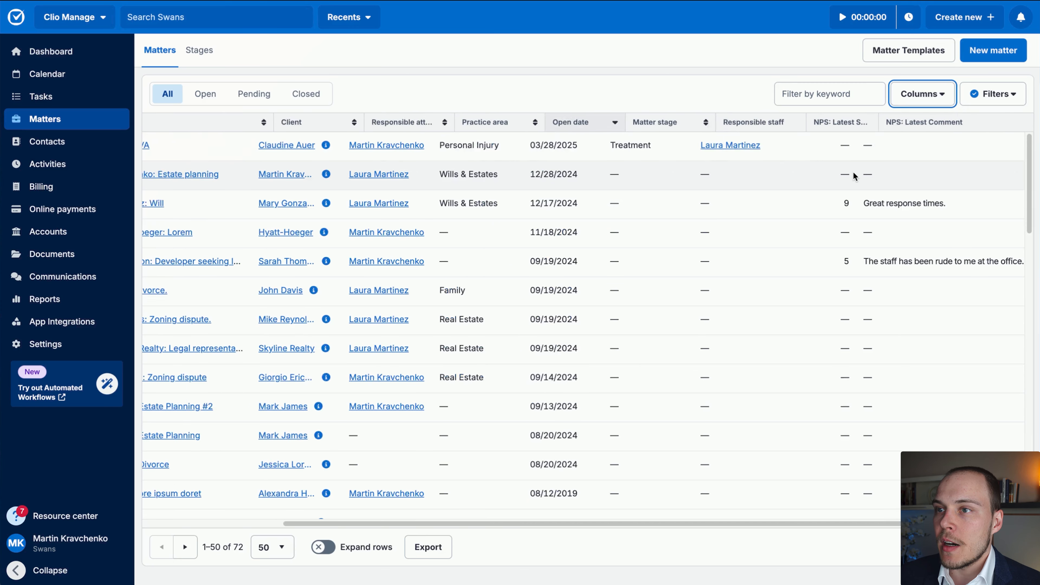
pyautogui.hscroll(-5, 784, 261)
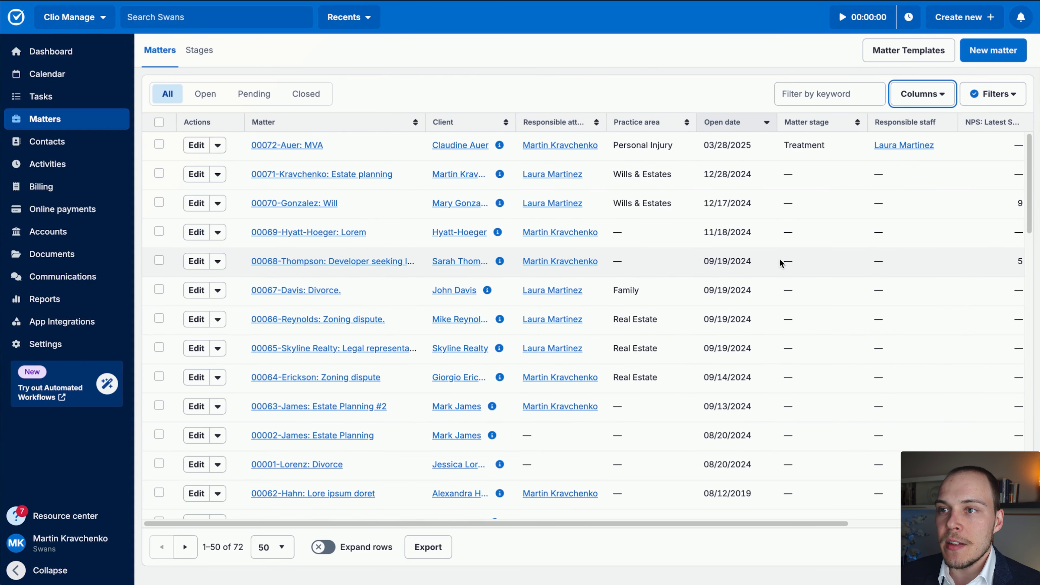
pyautogui.hscroll(5, 783, 263)
pyautogui.hscroll(-5, 778, 260)
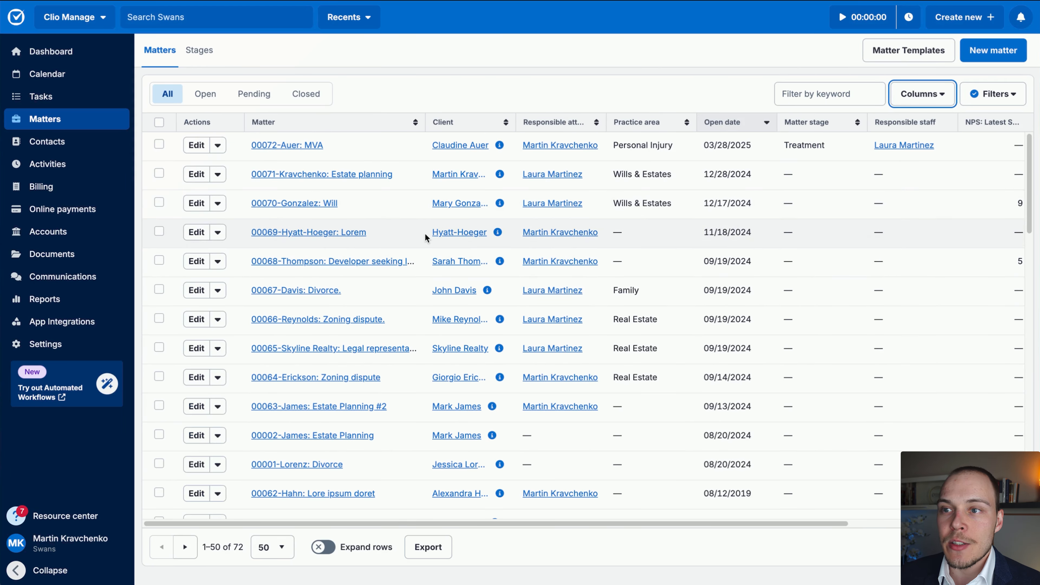
pyautogui.hscroll(5, 785, 164)
pyautogui.scroll(-10, 775, 327)
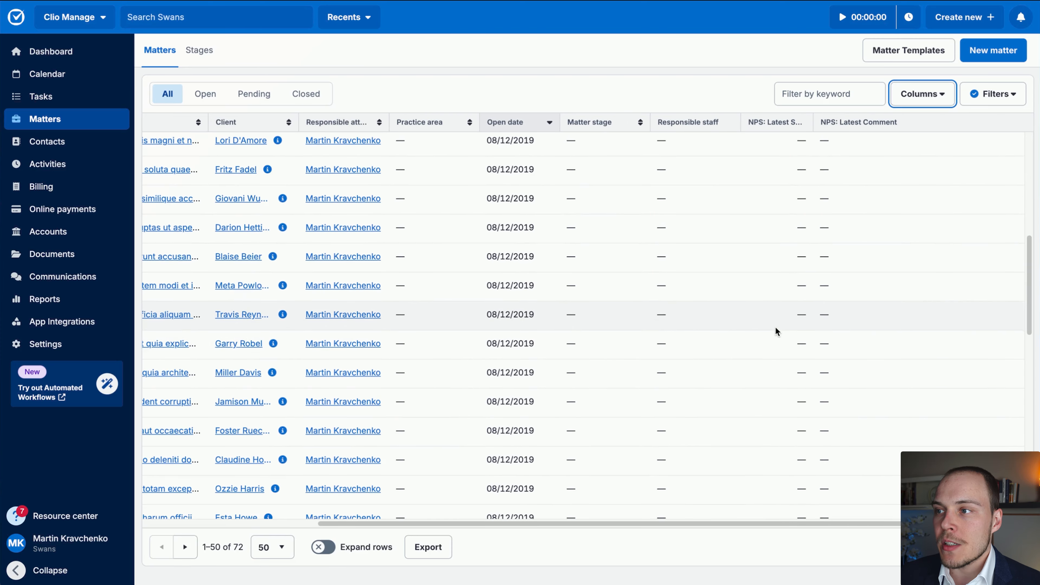
pyautogui.scroll(10, 780, 322)
pyautogui.hscroll(-5, 773, 263)
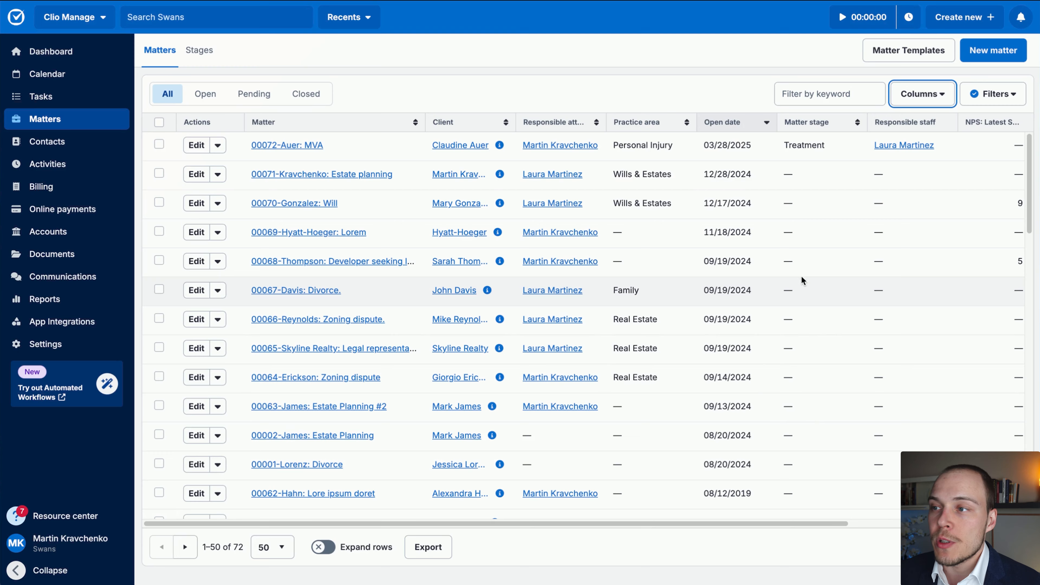
pyautogui.hscroll(5, 802, 275)
pyautogui.rightClick(830, 390)
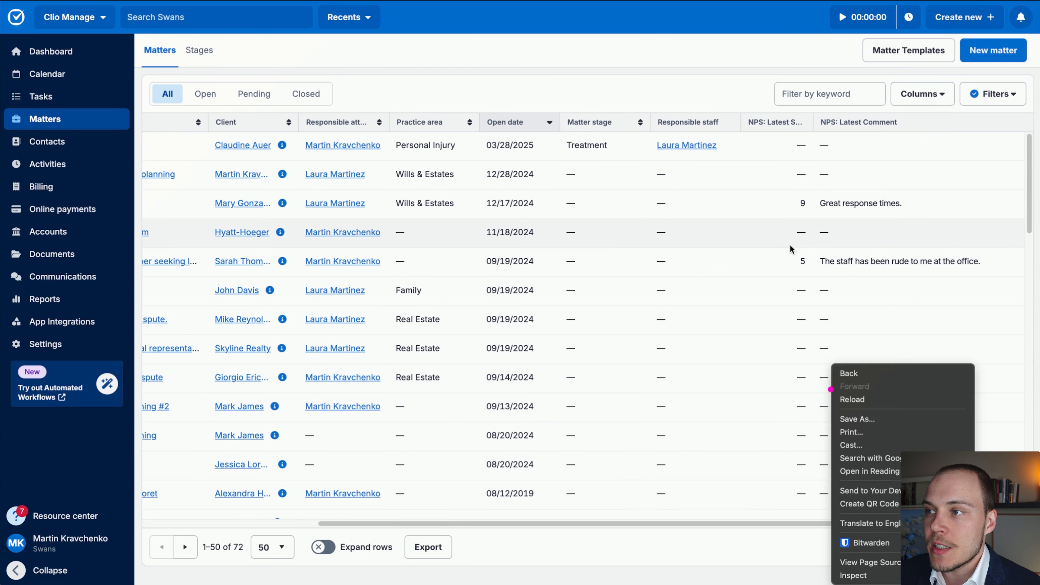
pyautogui.moveTo(792, 349)
pyautogui.mouseDown()
pyautogui.moveTo(863, 232)
pyautogui.moveTo(825, 230)
pyautogui.mouseUp()
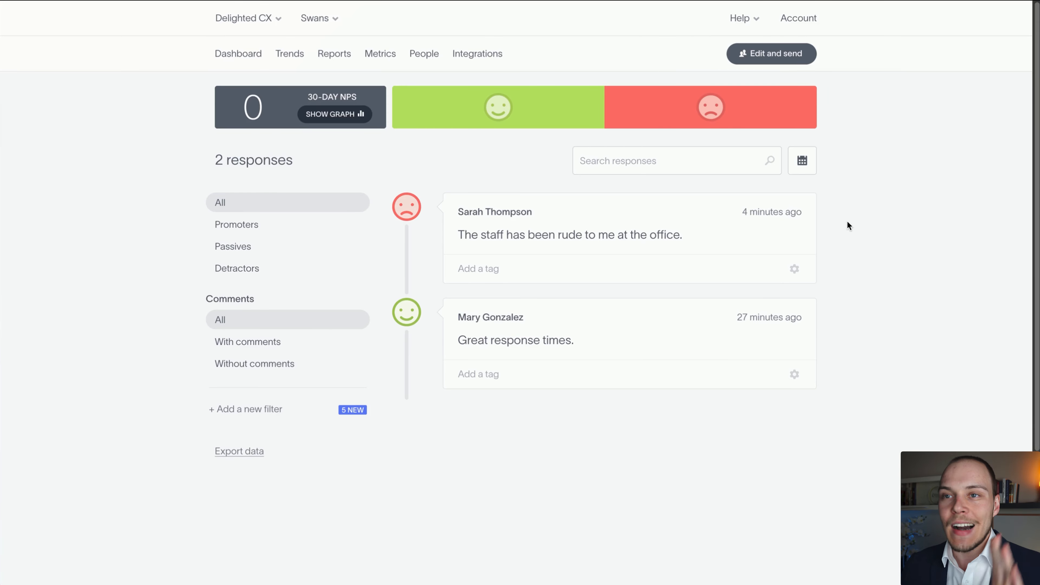
# In Delighted, set up a one-time email survey, enter the recipient's e-mail, and send it immediately.
pyautogui.moveTo(908, 376); pyautogui.dragTo(783, 76)
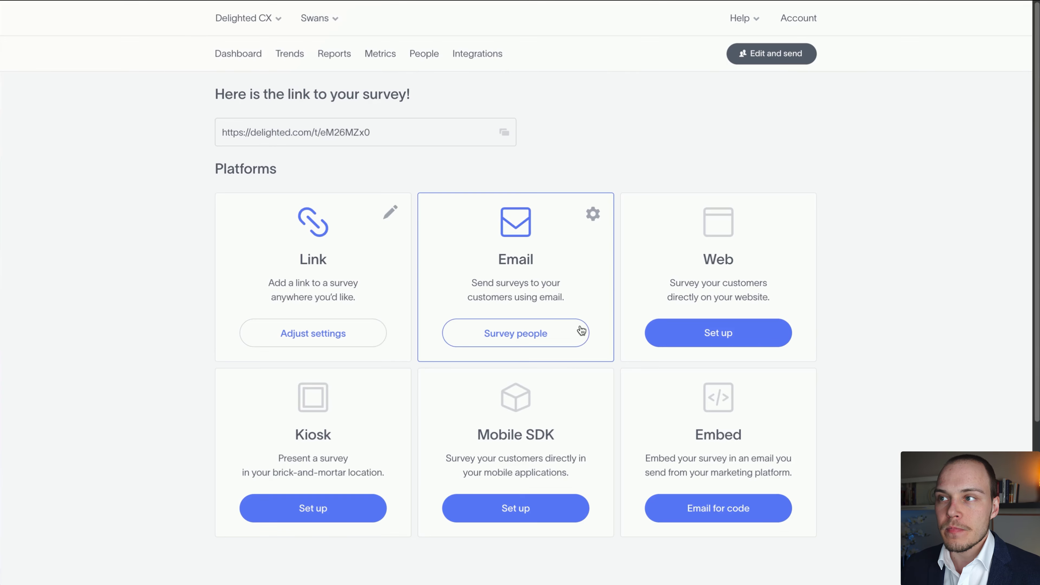
pyautogui.moveTo(623, 102); pyautogui.dragTo(521, 273)
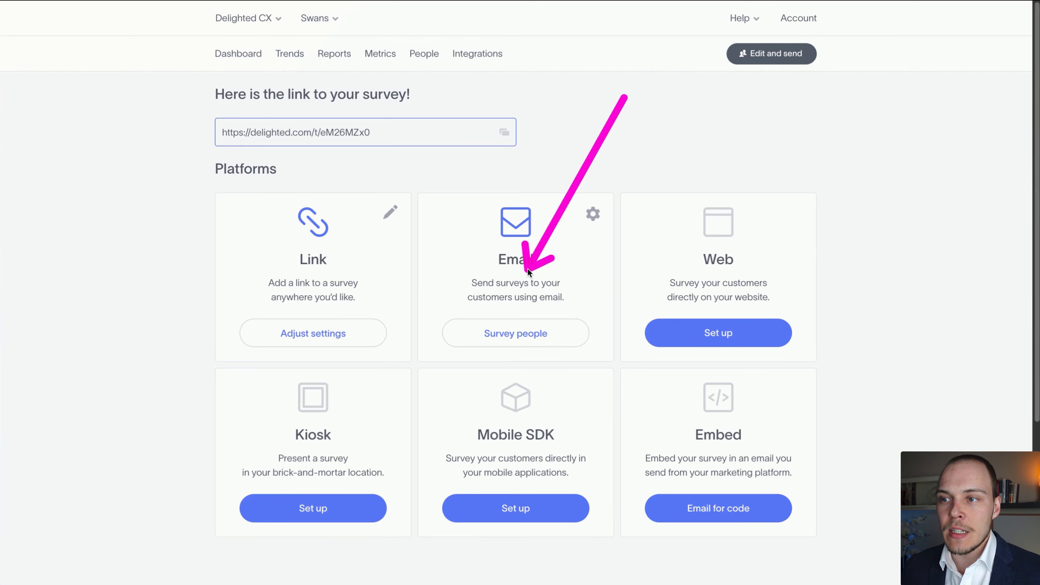
pyautogui.click(516, 333)
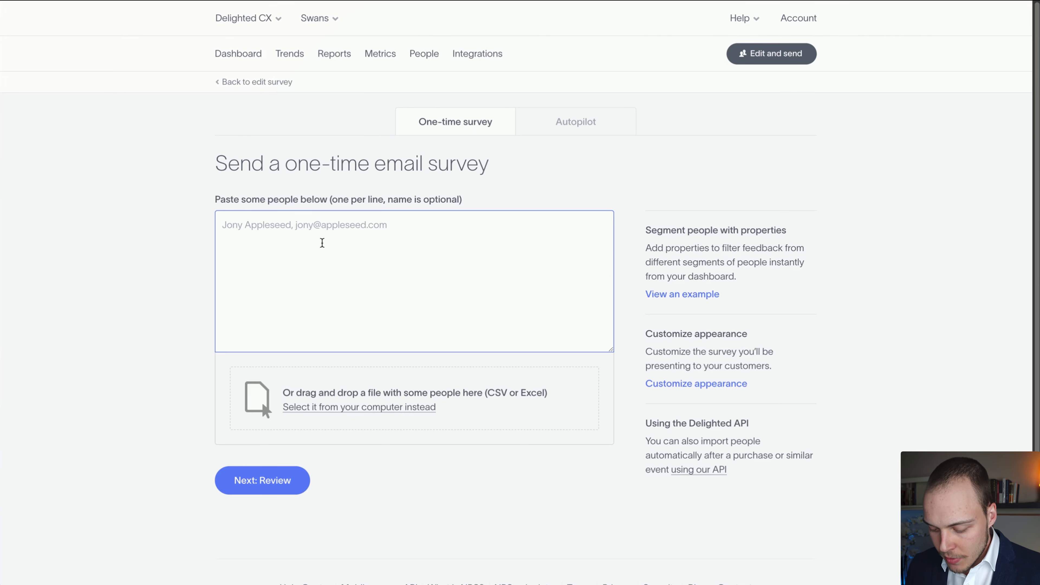
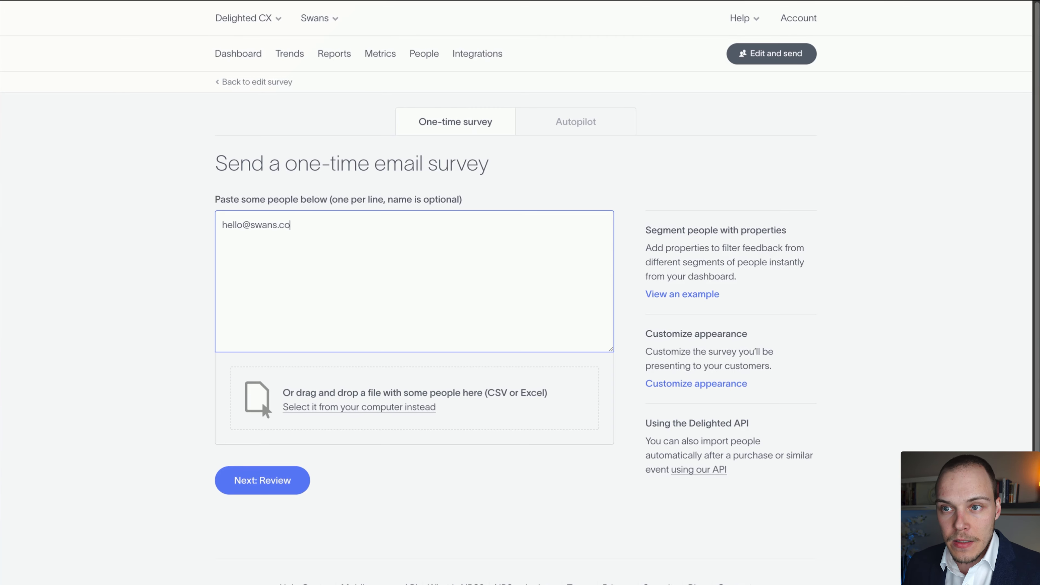
pyautogui.click(270, 490)
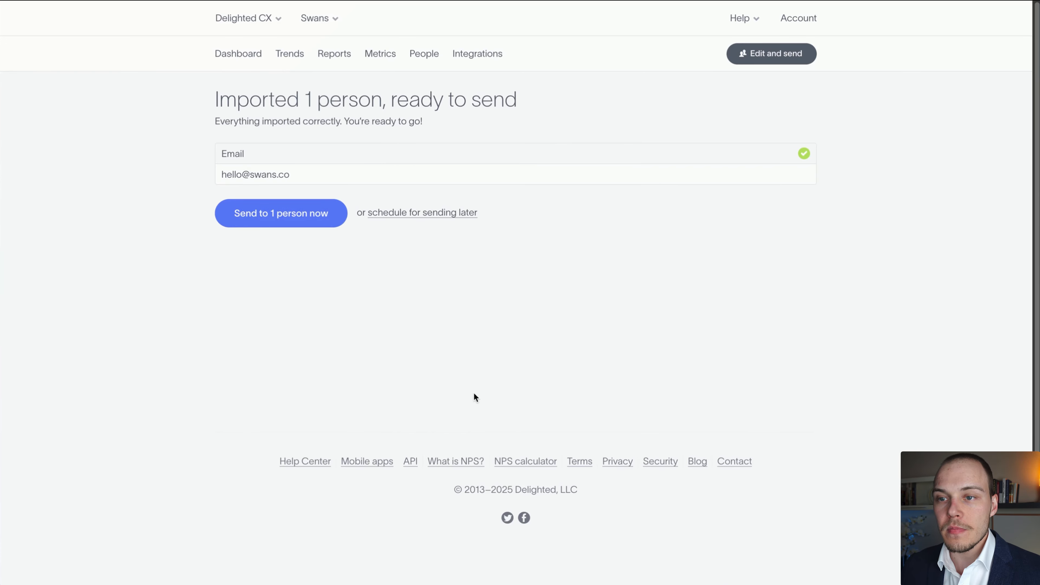
pyautogui.click(274, 219)
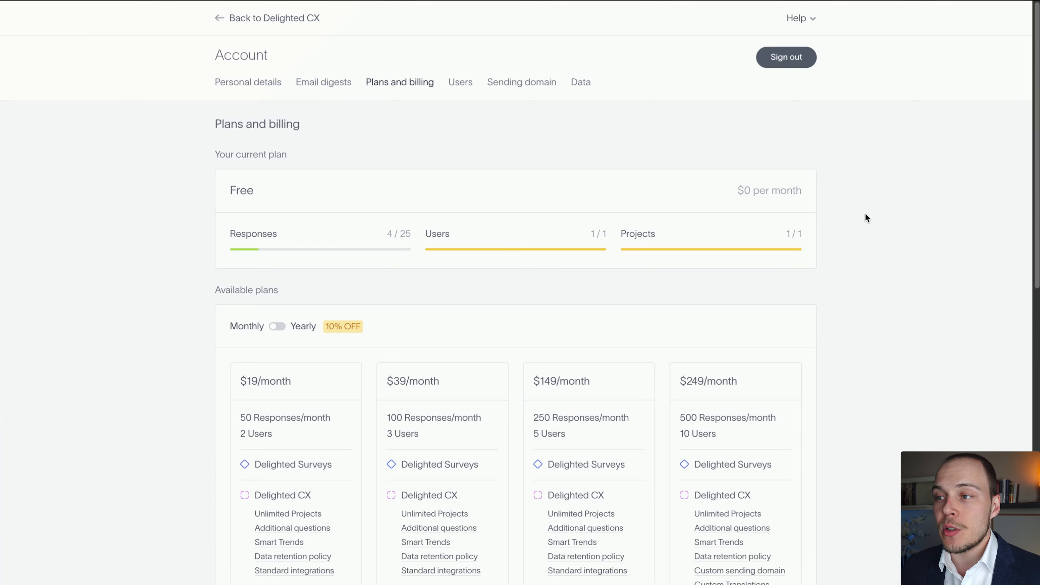
# Review the current plan's usage and the available monthly plans on Delighted's Plans and billing page.
pyautogui.scroll(-1, 858, 207)
pyautogui.scroll(1, 854, 204)
pyautogui.scroll(-1, 379, 322)
pyautogui.scroll(-2, 378, 327)
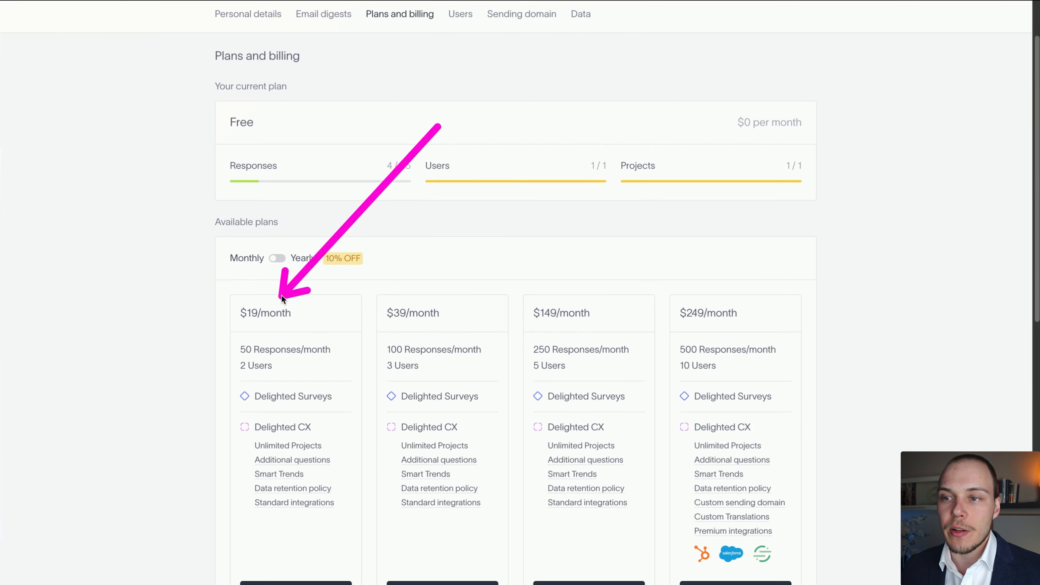
pyautogui.scroll(2, 872, 278)
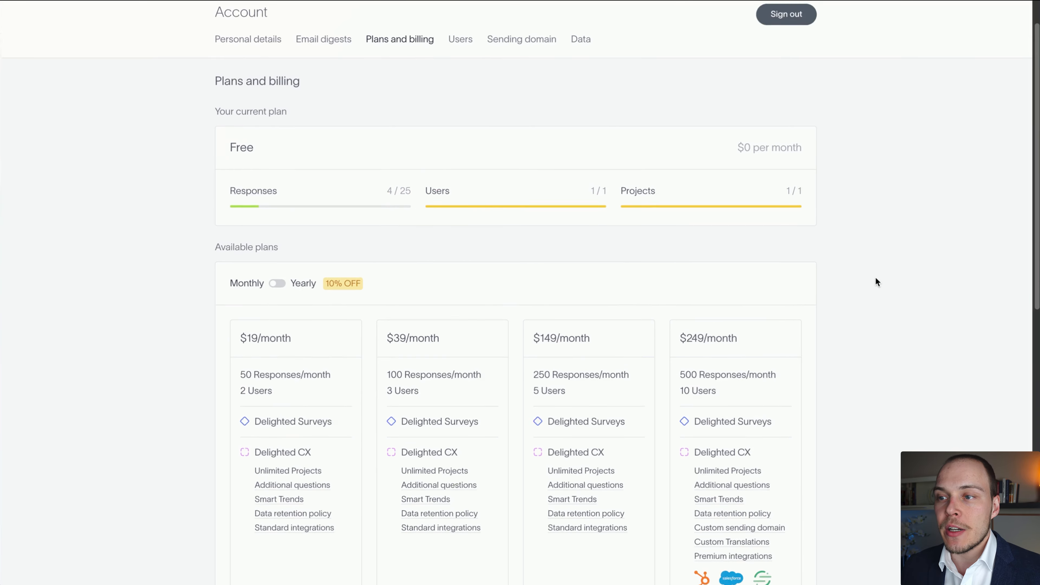